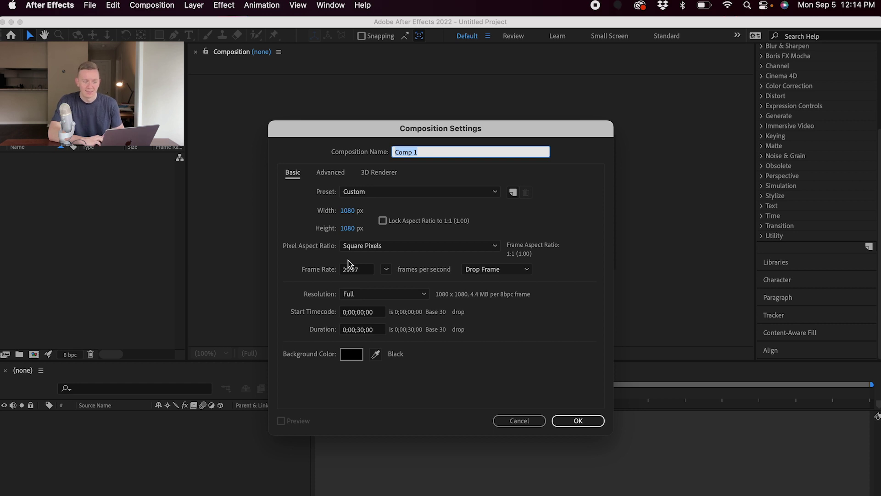
# - Create a 30-second composition at 1080 × 1080 px and 29.97 fps, and add a text layer reading "gameday"
pyautogui.click(572, 425)
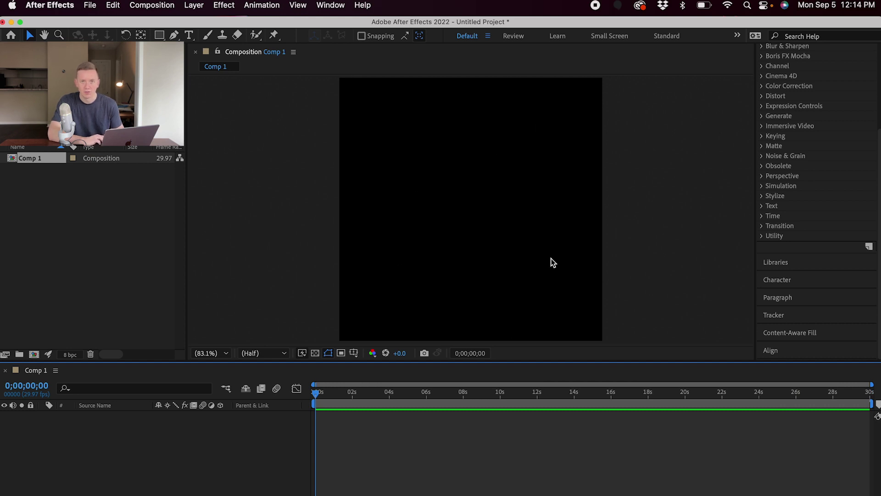
pyautogui.press('super+Tab')
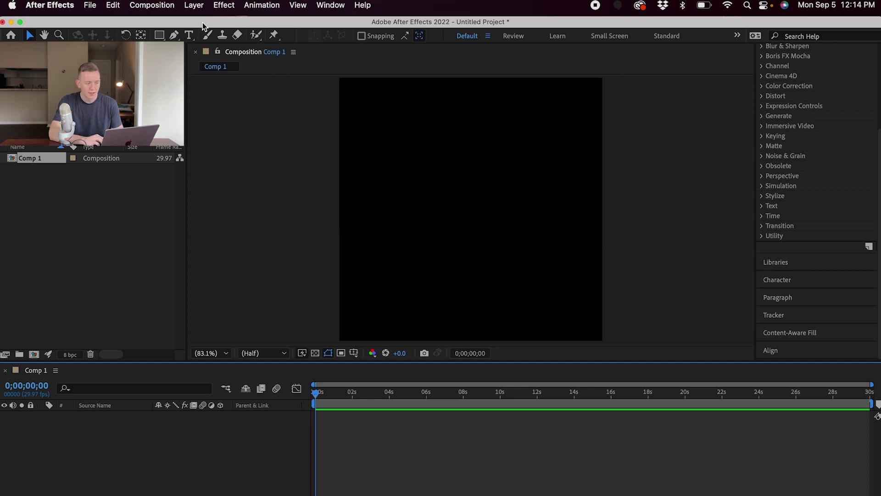
pyautogui.click(194, 5)
pyautogui.moveTo(206, 26)
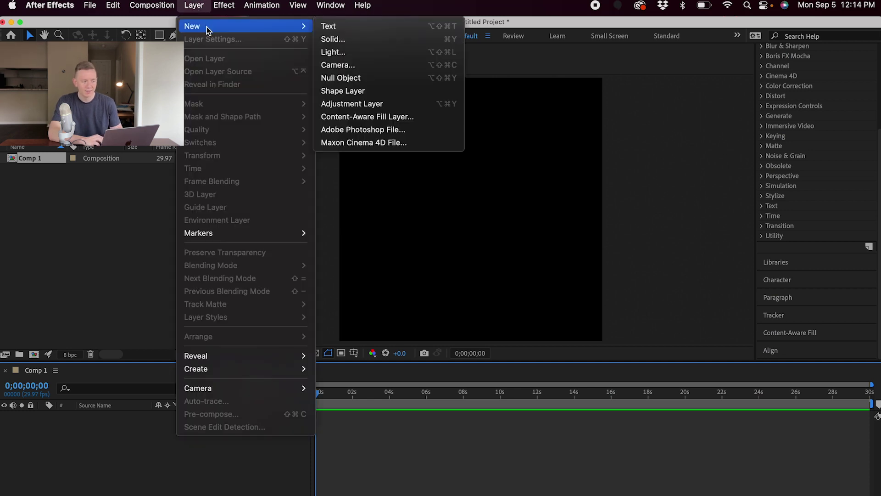
pyautogui.click(343, 27)
pyautogui.write('gameday')
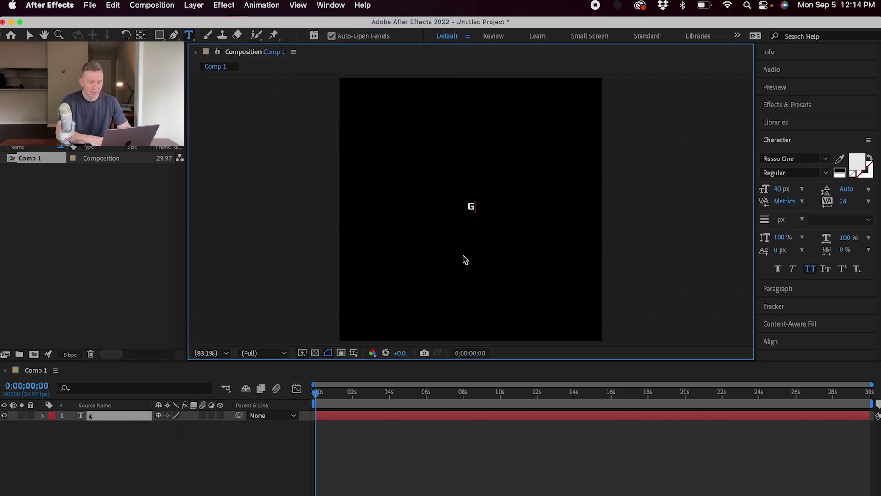
pyautogui.click(30, 36)
# - Set the gameday text's font size to 169 px and its font to Robinson Regular
pyautogui.moveTo(783, 192); pyautogui.dragTo(873, 204)
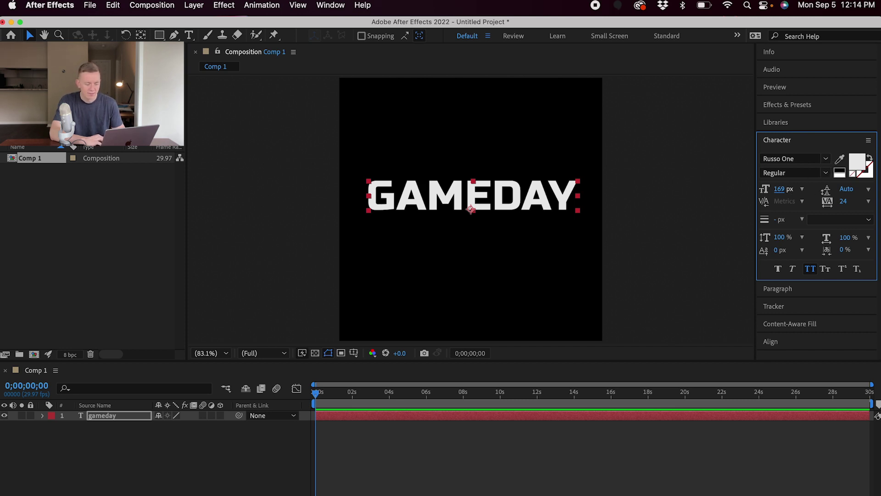
pyautogui.click(825, 159)
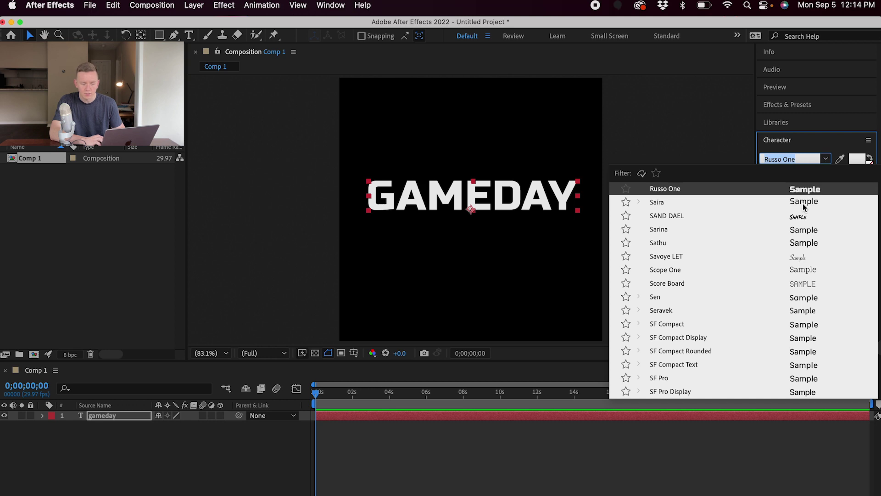
pyautogui.scroll(3, 804, 207)
pyautogui.scroll(5, 803, 207)
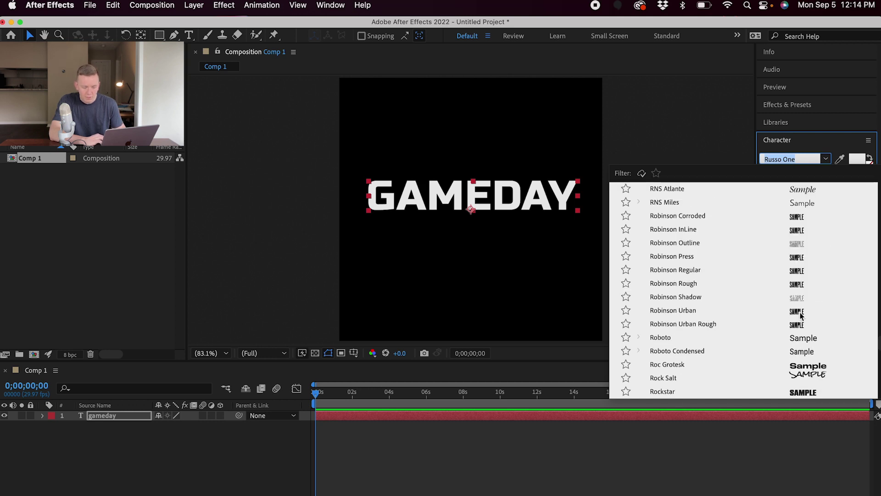
pyautogui.scroll(-3, 801, 315)
pyautogui.write('robin')
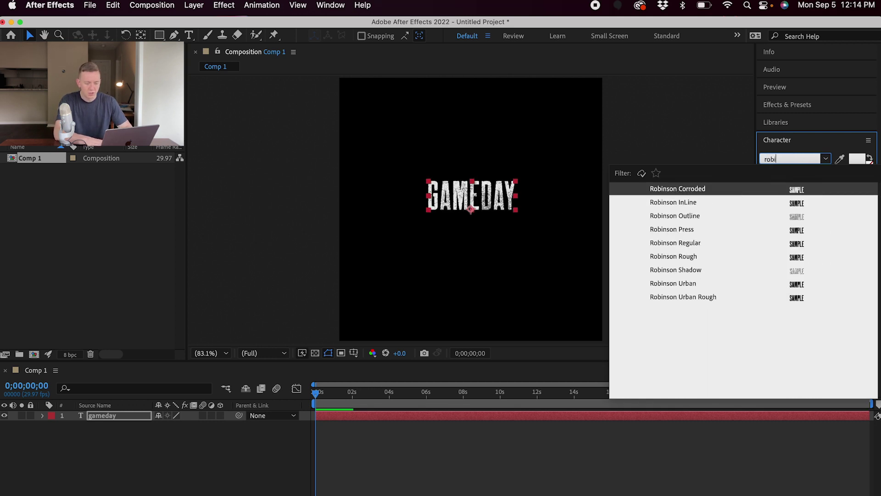
pyautogui.click(775, 243)
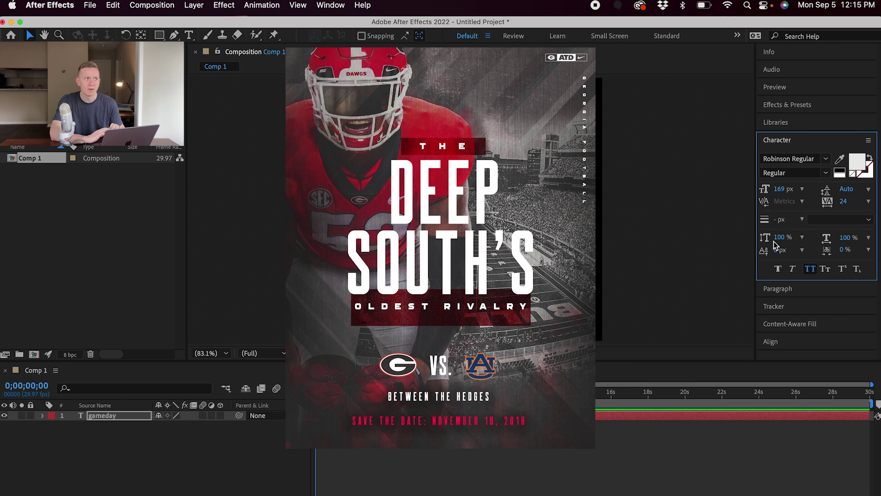
# - Set the gameday text's font size to 319 px and its tracking to 25
pyautogui.moveTo(779, 189)
pyautogui.mouseDown()
pyautogui.moveTo(831, 193)
pyautogui.moveTo(764, 190)
pyautogui.mouseUp()
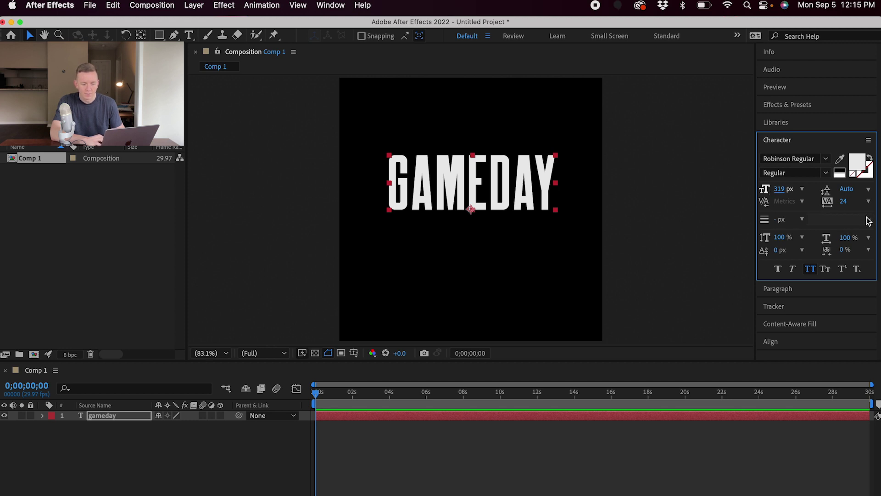
pyautogui.click(844, 203)
pyautogui.write('0')
pyautogui.press('Return')
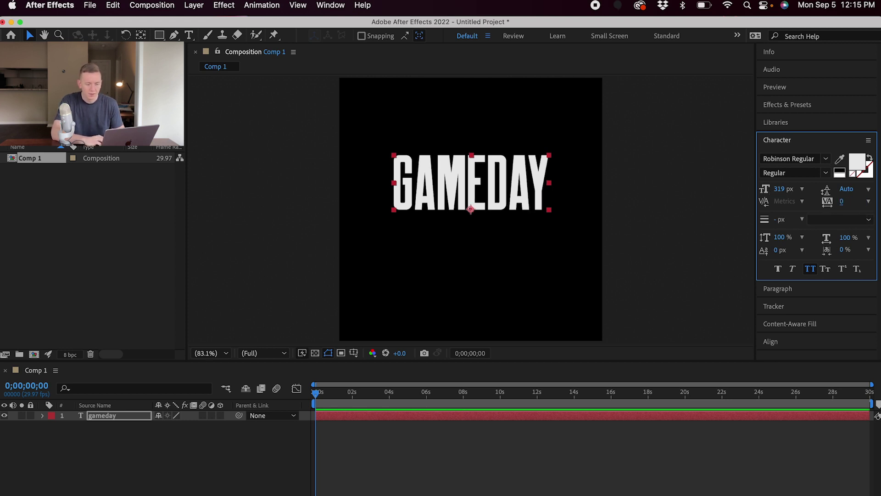
pyautogui.moveTo(842, 206); pyautogui.dragTo(858, 204)
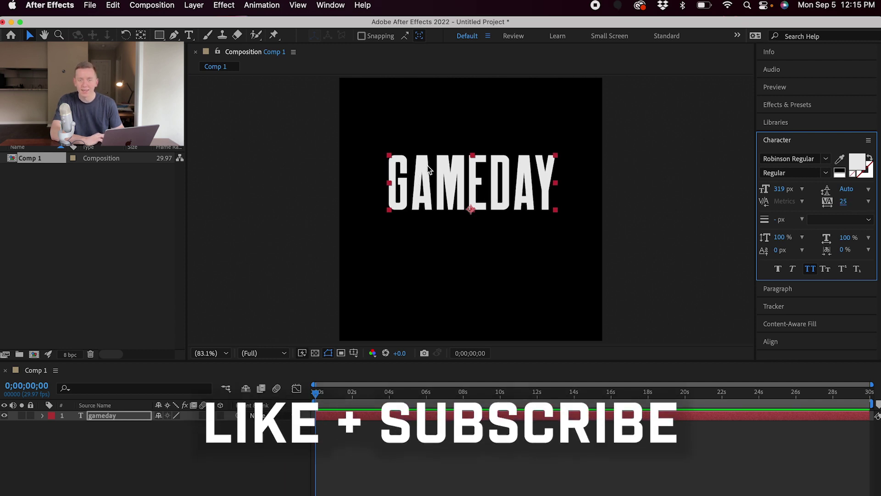
pyautogui.click(785, 140)
pyautogui.click(780, 141)
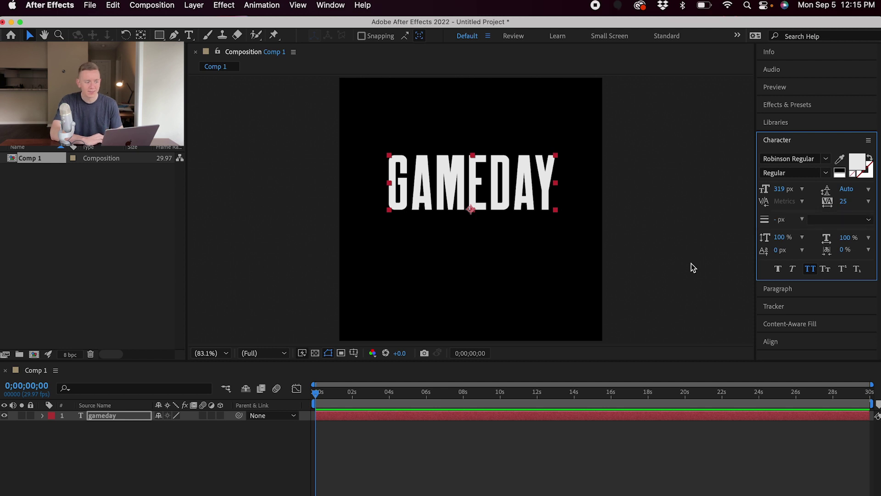
# - Find the "by char" animation presets and apply Drop In By Character to the gameday layer
pyautogui.click(329, 4)
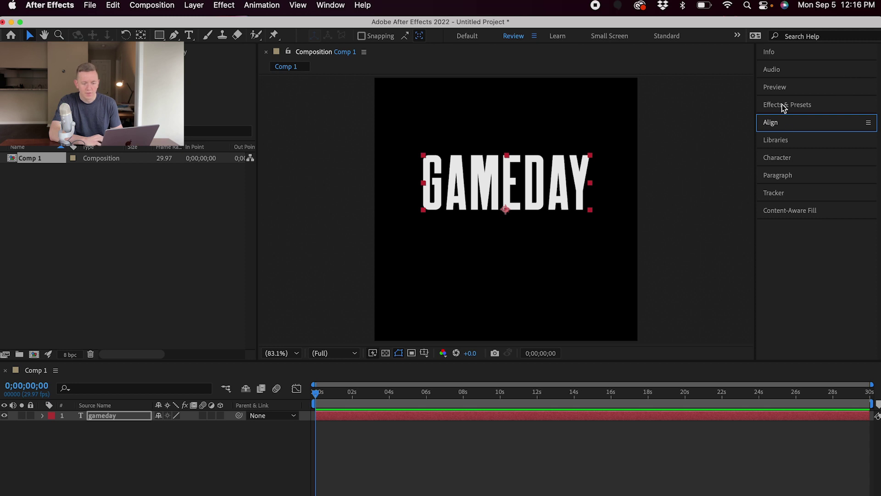
pyautogui.click(784, 106)
pyautogui.click(788, 121)
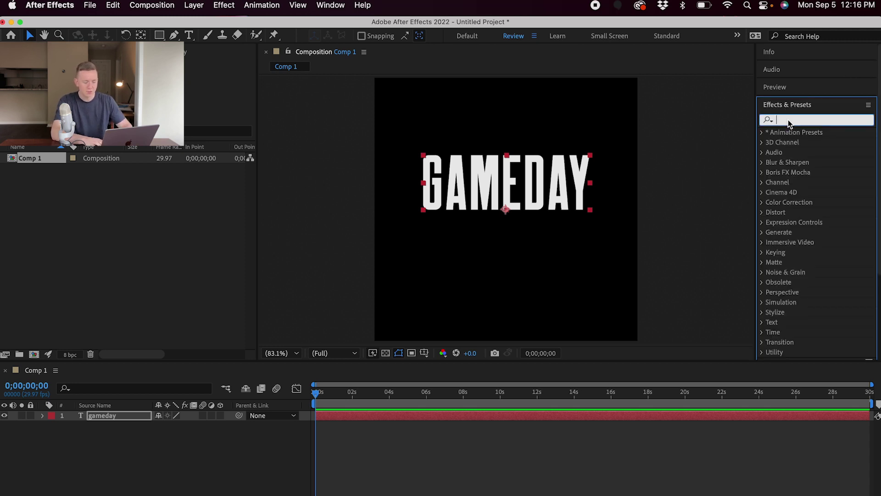
pyautogui.write('by char')
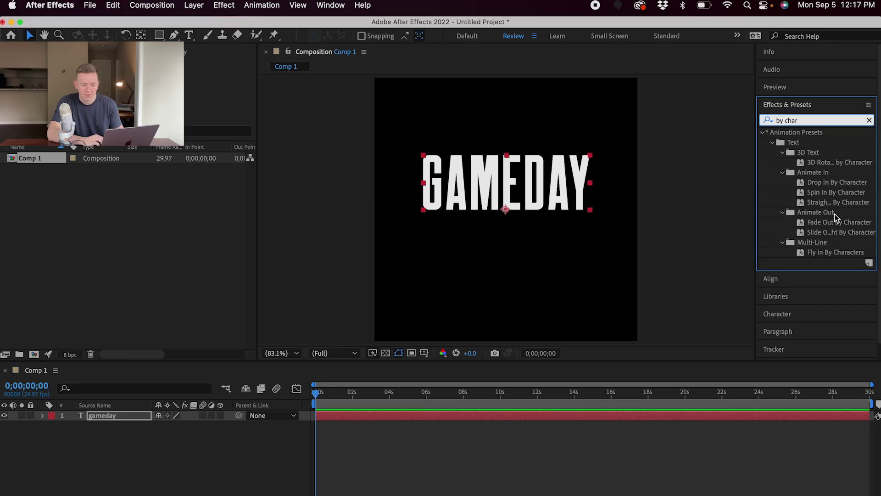
pyautogui.click(830, 203)
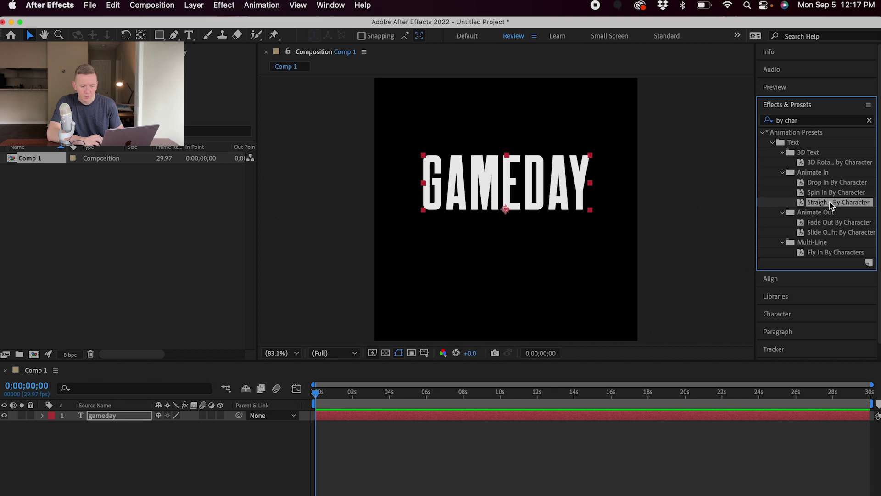
pyautogui.moveTo(824, 183); pyautogui.dragTo(420, 414)
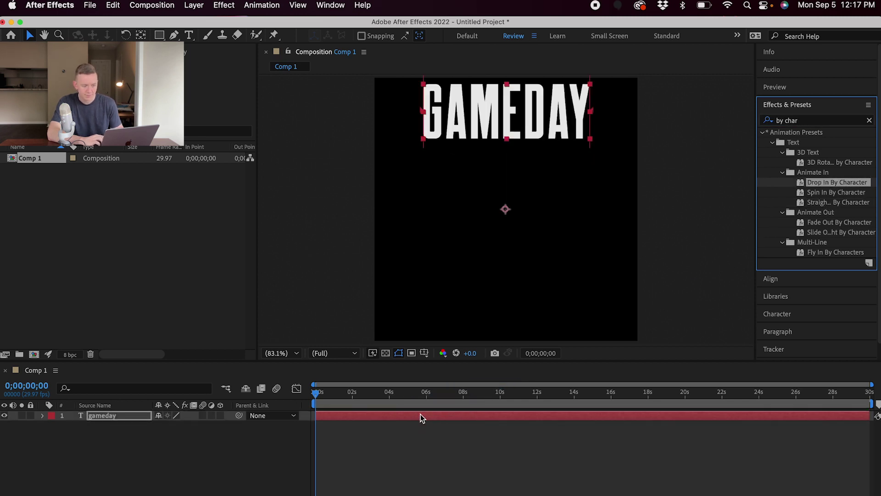
# - Play back and scrub through the drop-in animation of the gameday text
pyautogui.press('space')
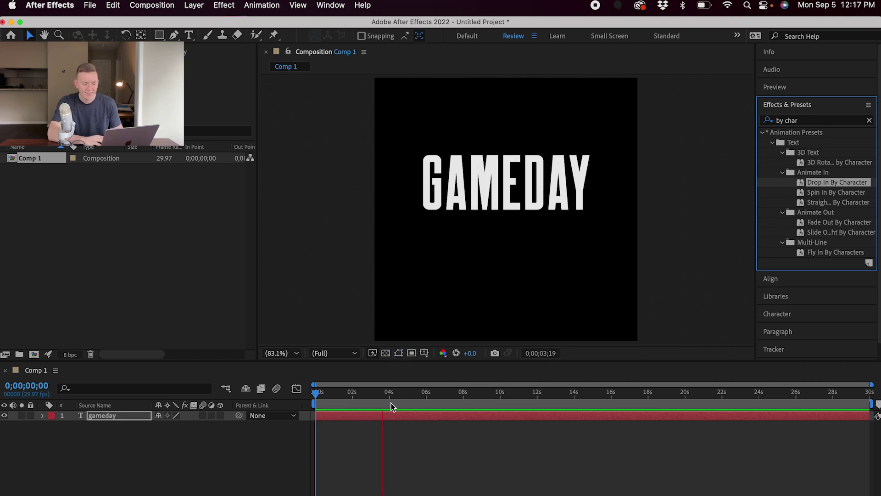
pyautogui.click(280, 396)
pyautogui.press('space')
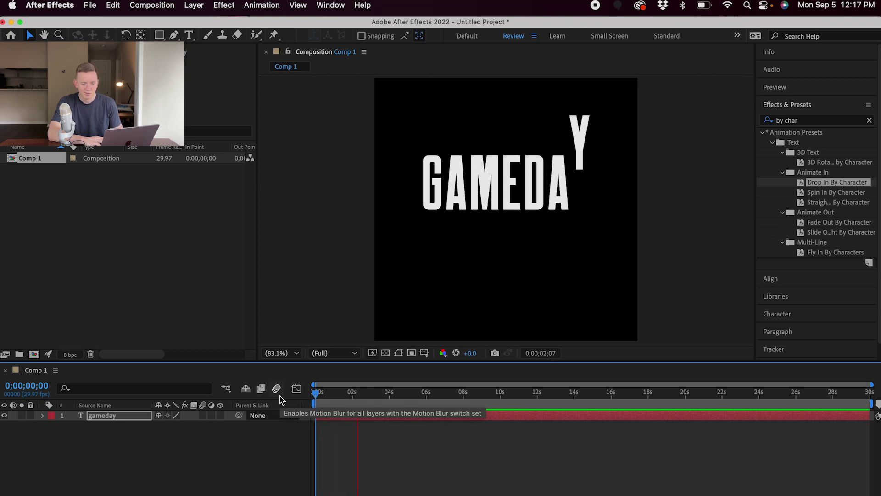
pyautogui.press('space')
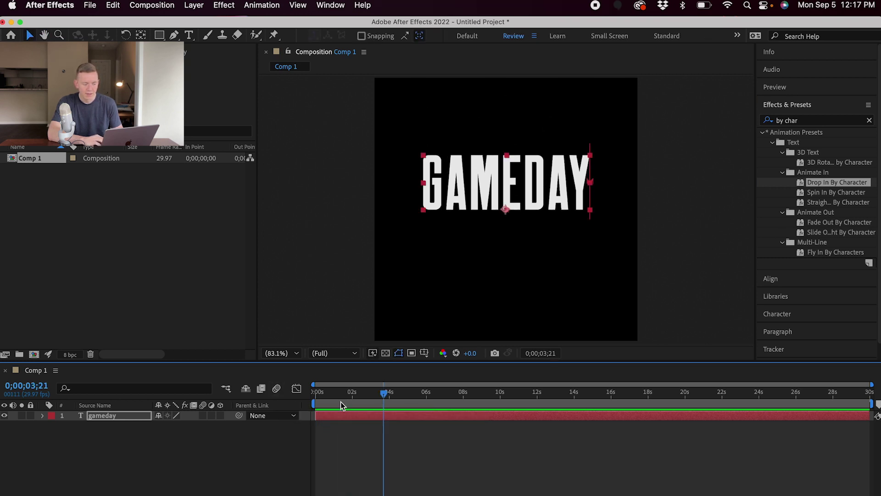
pyautogui.moveTo(379, 393); pyautogui.dragTo(383, 482)
pyautogui.press('super+Tab')
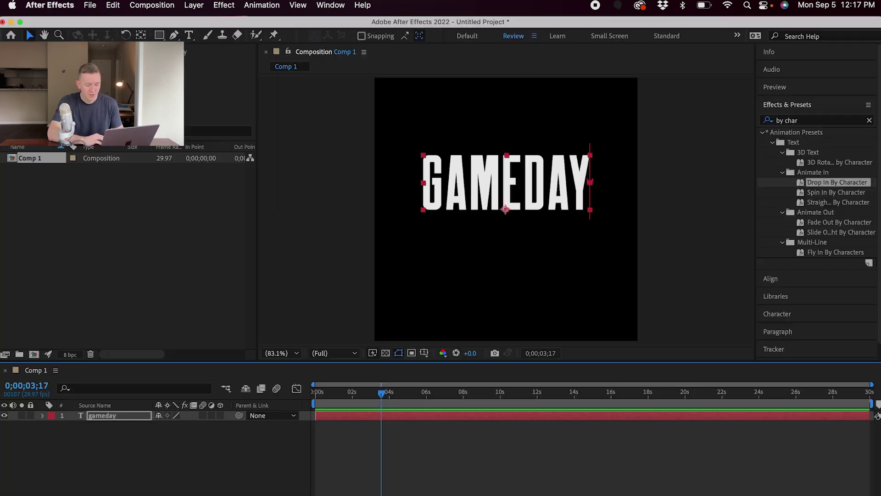
# - Reverse the Start keyframes of the gameday text's Range Selector 1, with 100% at the beginning and 0% at 0;00;03;00
pyautogui.click(42, 415)
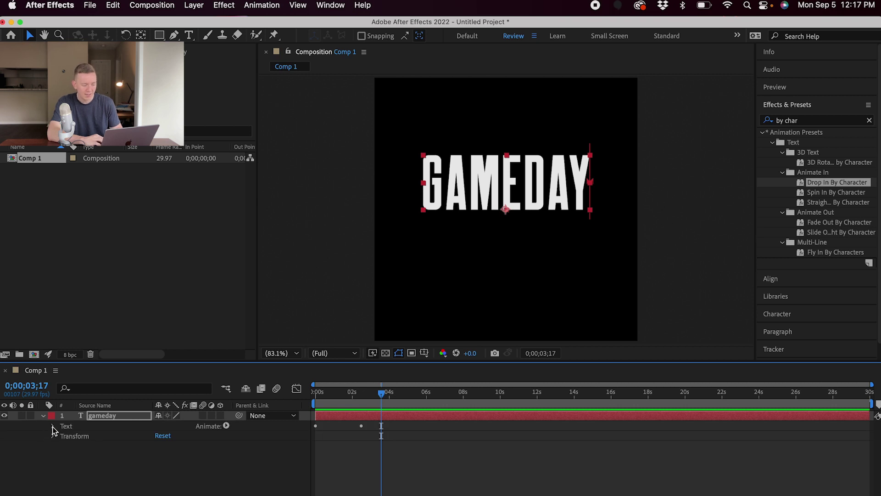
pyautogui.click(52, 427)
pyautogui.click(62, 466)
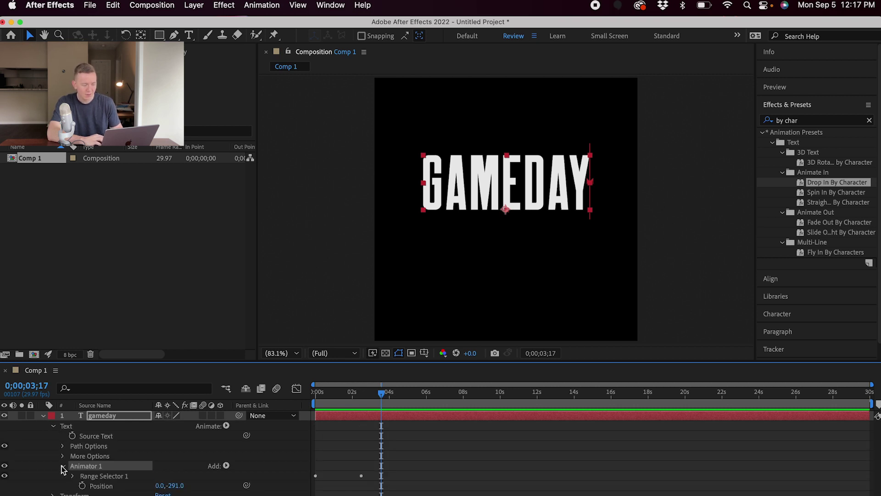
pyautogui.click(73, 476)
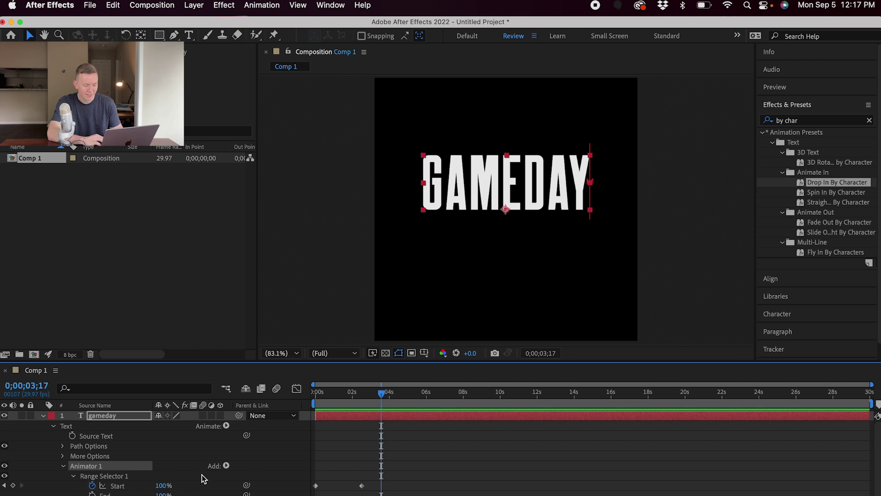
pyautogui.scroll(-1, 202, 479)
pyautogui.moveTo(341, 394)
pyautogui.mouseDown()
pyautogui.moveTo(315, 397)
pyautogui.moveTo(351, 401)
pyautogui.mouseUp()
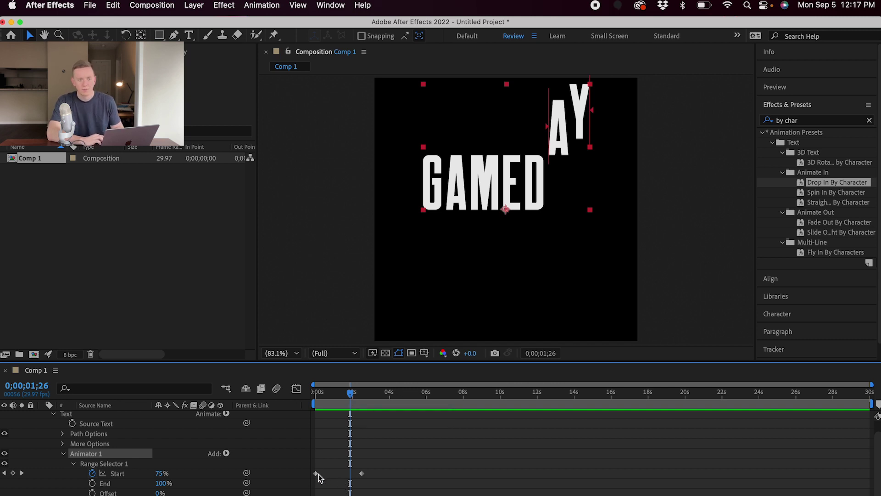
pyautogui.moveTo(352, 396); pyautogui.dragTo(370, 398)
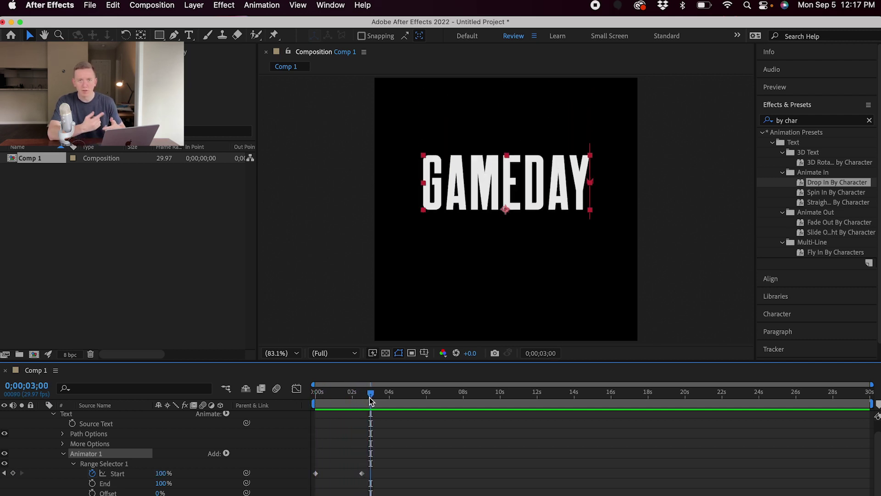
pyautogui.click(315, 473)
pyautogui.moveTo(316, 474)
pyautogui.mouseDown()
pyautogui.moveTo(366, 474)
pyautogui.moveTo(317, 474)
pyautogui.mouseUp()
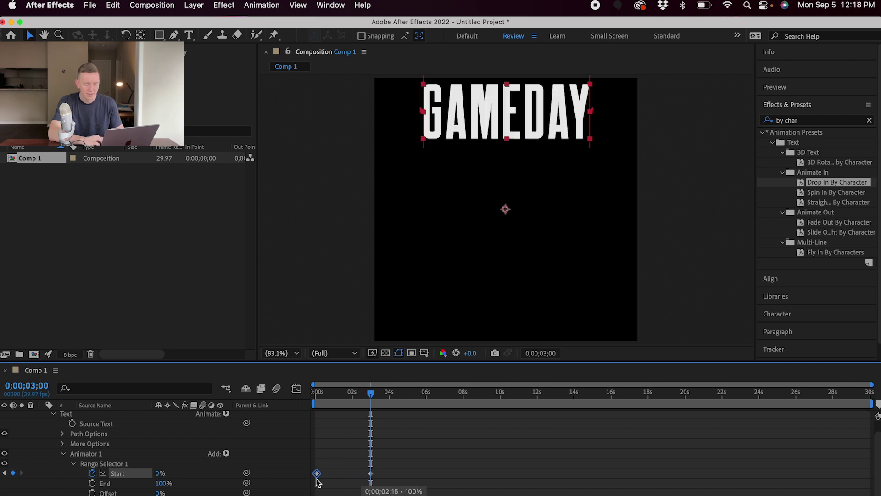
# - Play back the reversed text animation from the start of the composition
pyautogui.click(314, 397)
pyautogui.press('space')
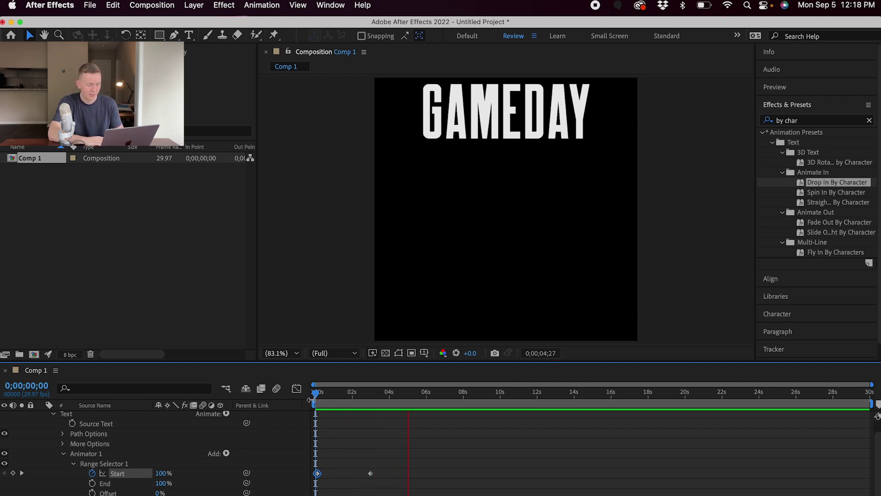
pyautogui.press('space')
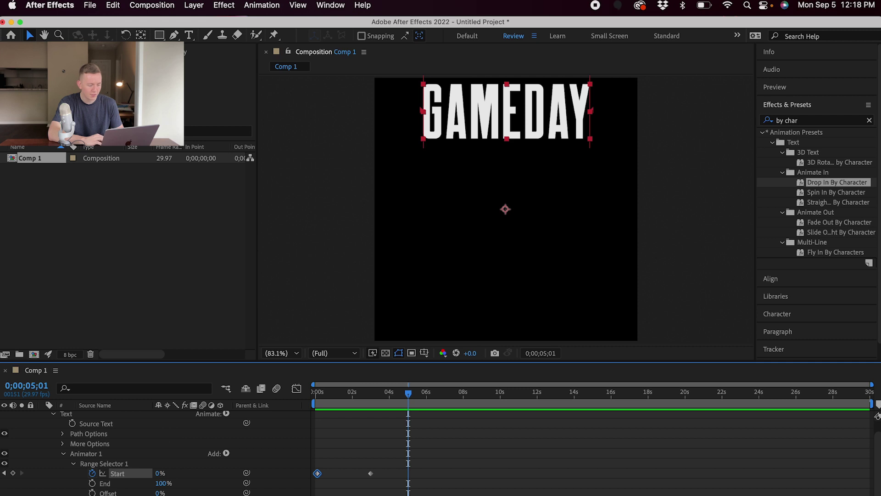
# - Set the gameday layer's position to 536, 742 and preview the animation from the start
pyautogui.click(109, 413)
pyautogui.press('p')
pyautogui.press('Return')
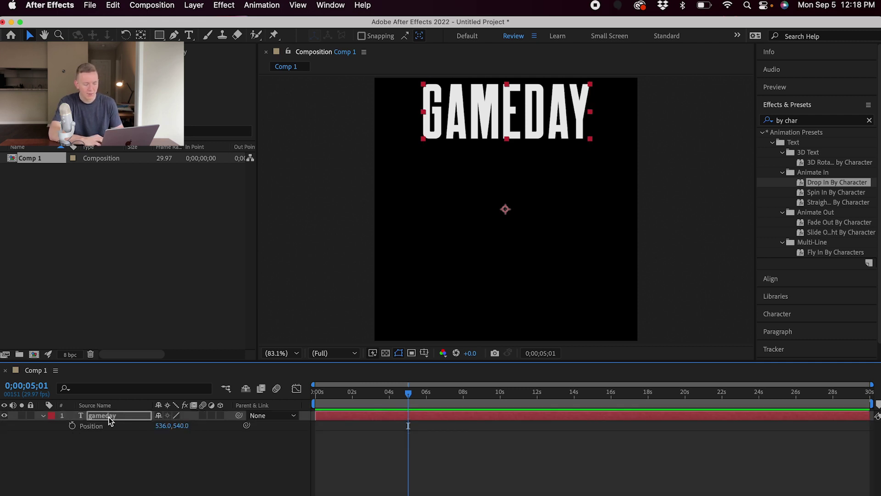
pyautogui.moveTo(180, 428); pyautogui.dragTo(286, 438)
pyautogui.moveTo(409, 395); pyautogui.dragTo(313, 397)
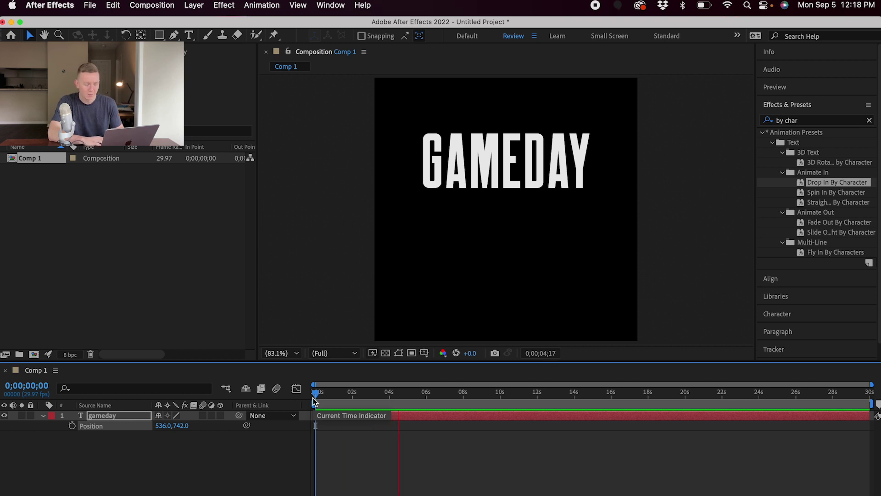
pyautogui.press('space')
# - Turn on Randomize Order in the Advanced options of the gameday text's Range Selector 1
pyautogui.click(43, 417)
pyautogui.click(43, 416)
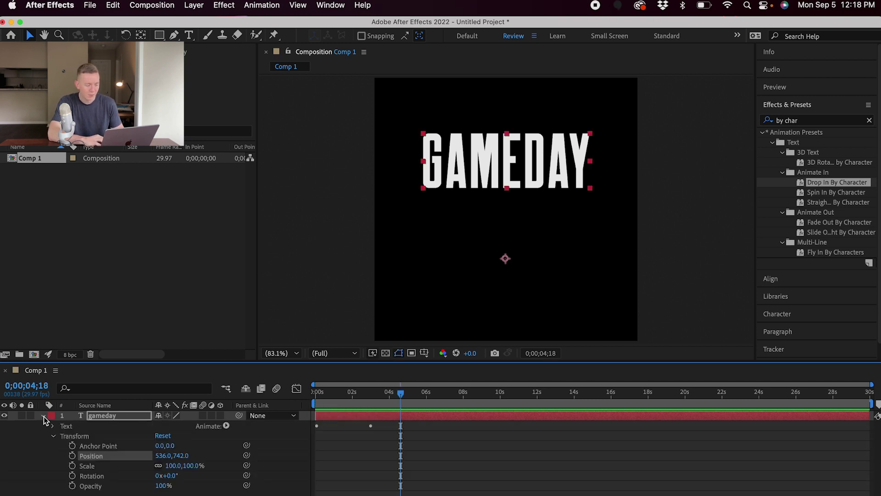
pyautogui.click(54, 436)
pyautogui.click(53, 426)
pyautogui.click(63, 466)
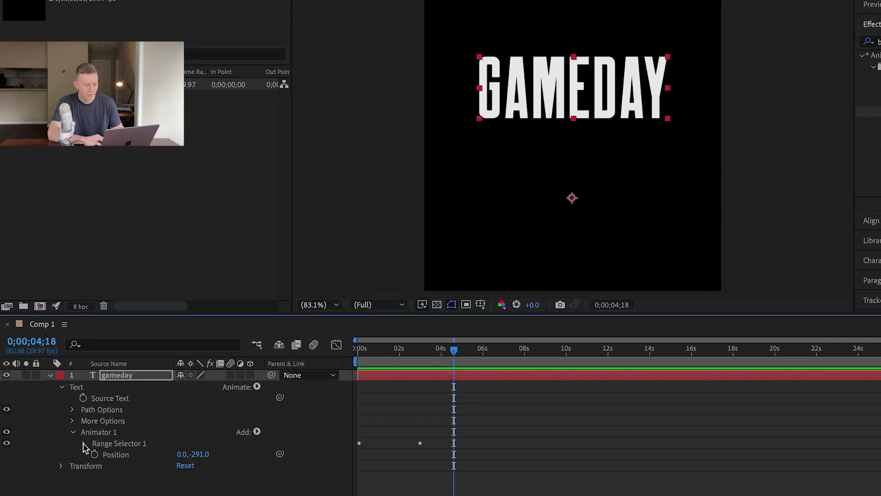
pyautogui.click(84, 443)
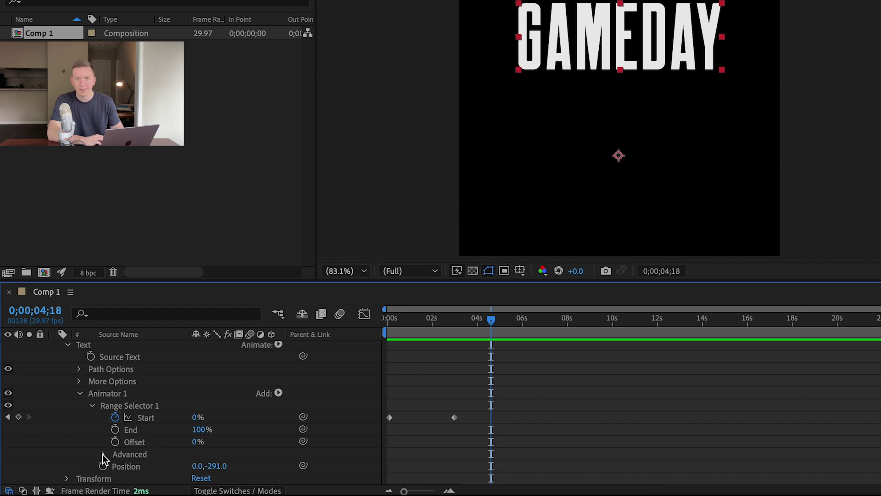
pyautogui.click(104, 455)
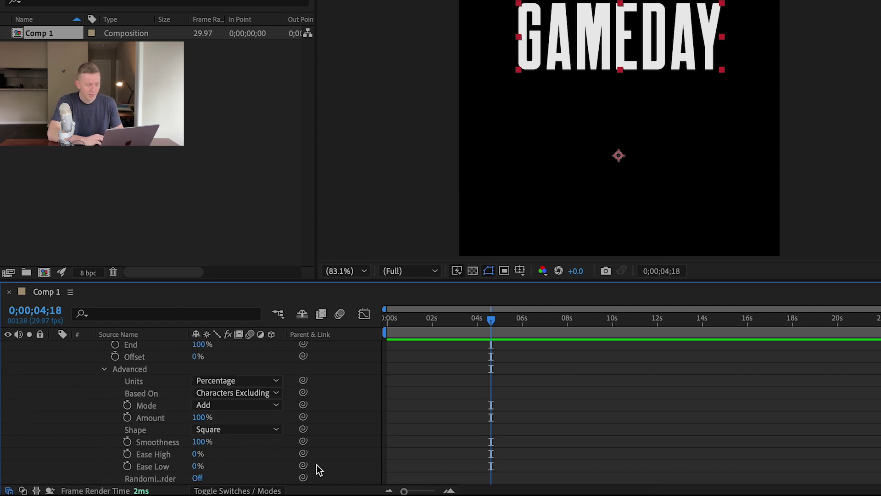
pyautogui.scroll(-1, 317, 465)
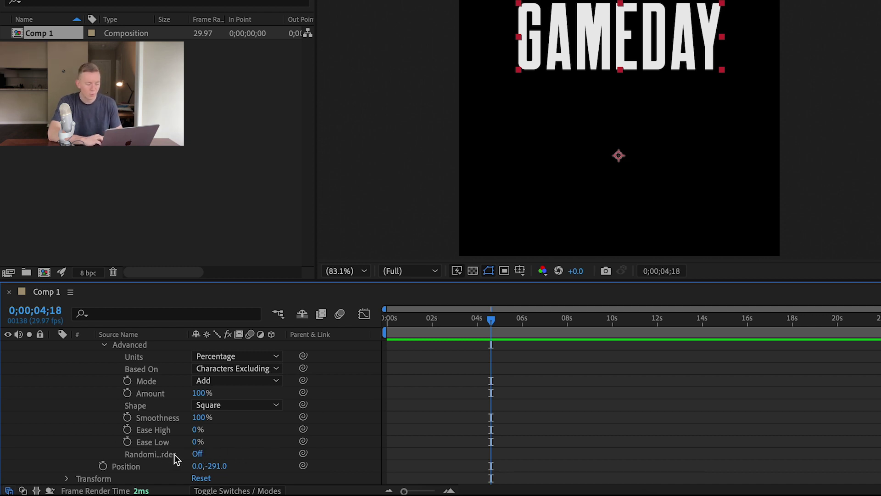
pyautogui.click(198, 454)
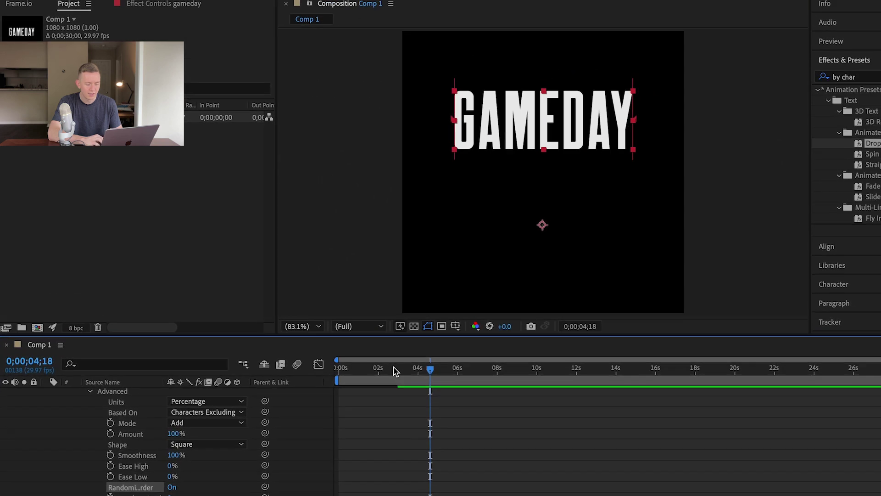
# - Play back the randomized character animation from near the start of the composition
pyautogui.click(419, 317)
pyautogui.moveTo(346, 388); pyautogui.dragTo(327, 391)
pyautogui.press('space')
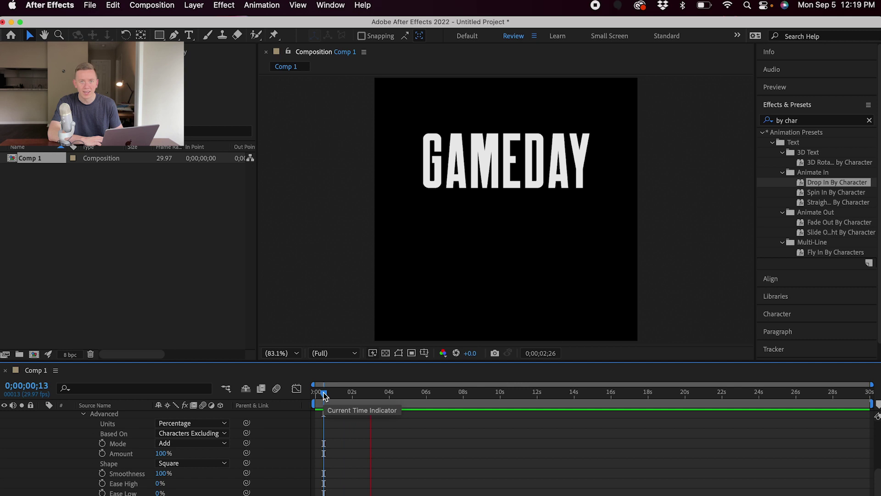
pyautogui.press('space')
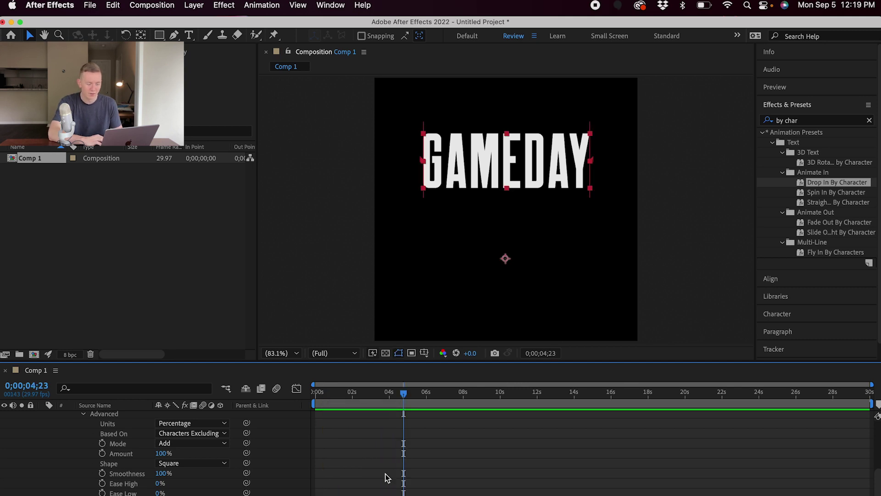
# - Compare with the reference GAMEDAY video in Chrome, and replay the randomized text animation from the start in After Effects
pyautogui.press('super+Tab')
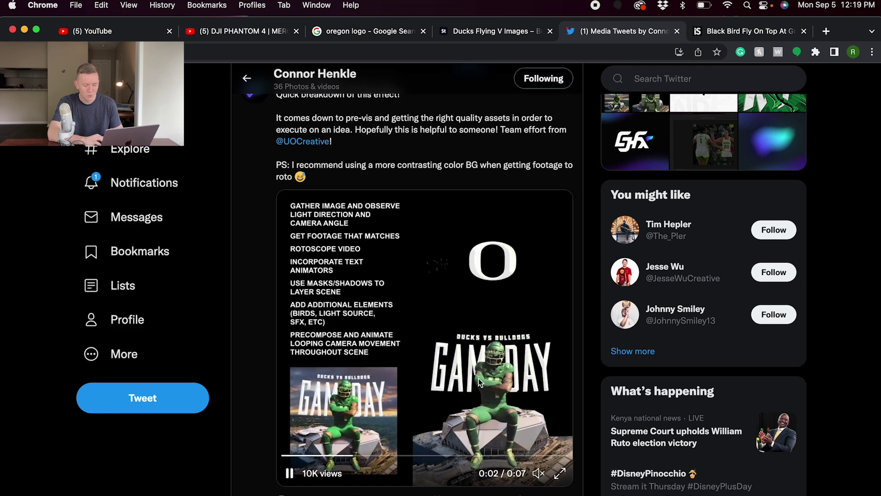
pyautogui.press('super+Tab')
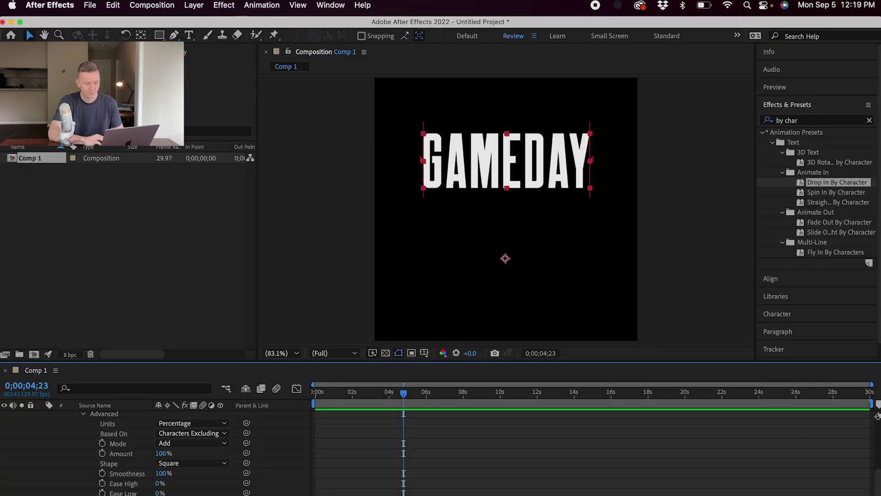
pyautogui.click(313, 401)
pyautogui.press('space')
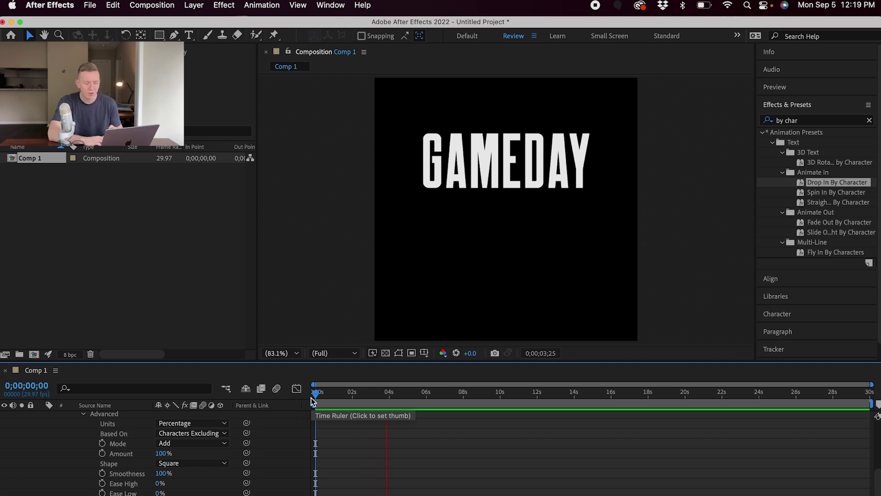
pyautogui.press('space')
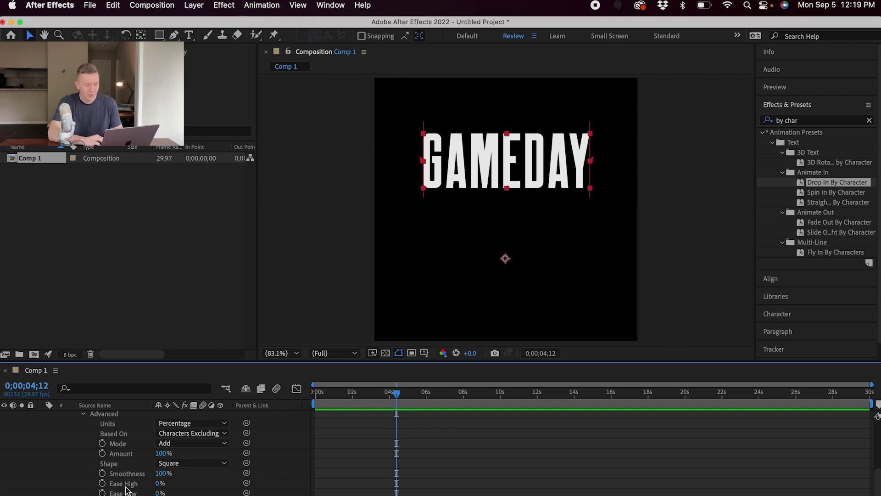
# - Set Range Selector 1's Ease High to 60% and preview the text animation from the start
pyautogui.moveTo(158, 485); pyautogui.dragTo(186, 485)
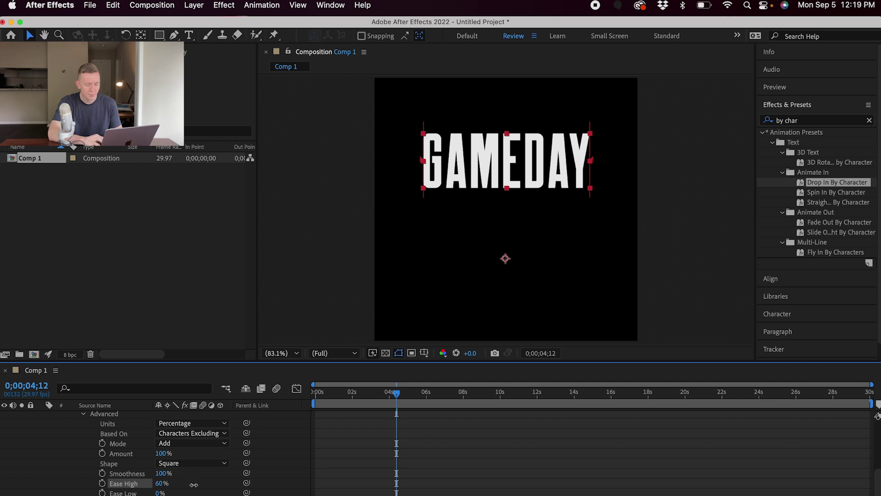
pyautogui.moveTo(364, 391); pyautogui.dragTo(316, 390)
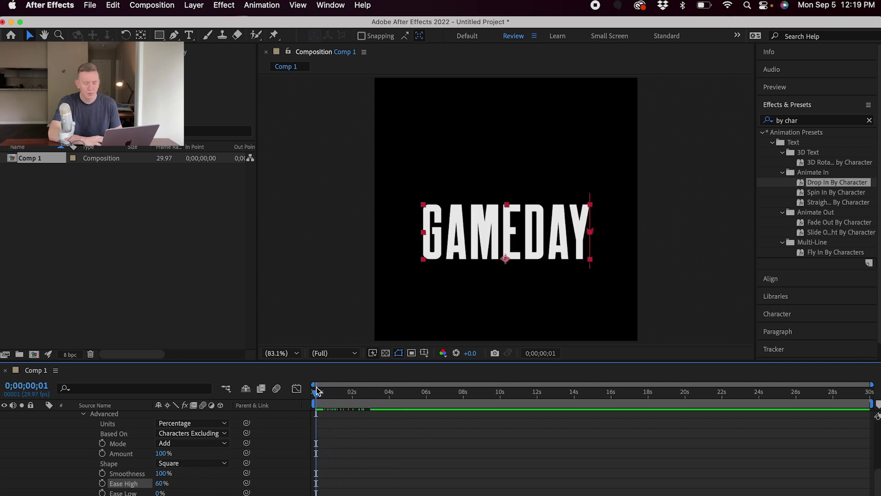
pyautogui.press('space')
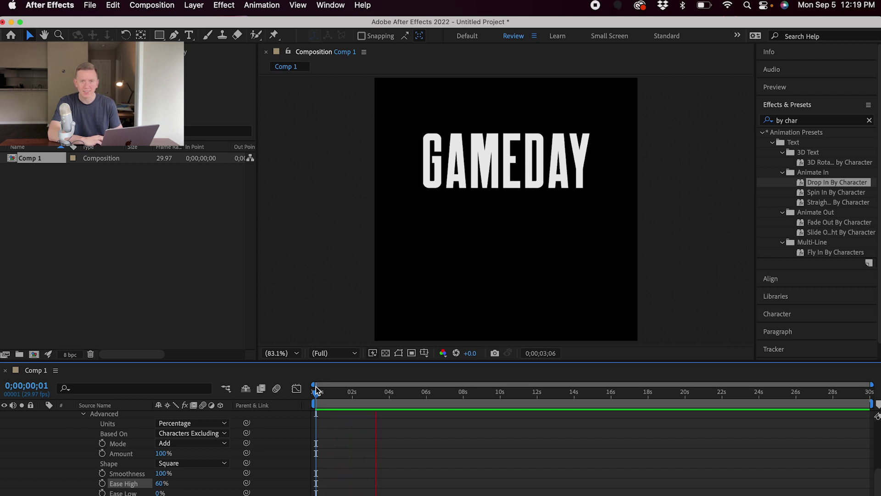
# - Replay the eased text animation from the start to examine how the letters settle
pyautogui.click(312, 391)
pyautogui.press('space')
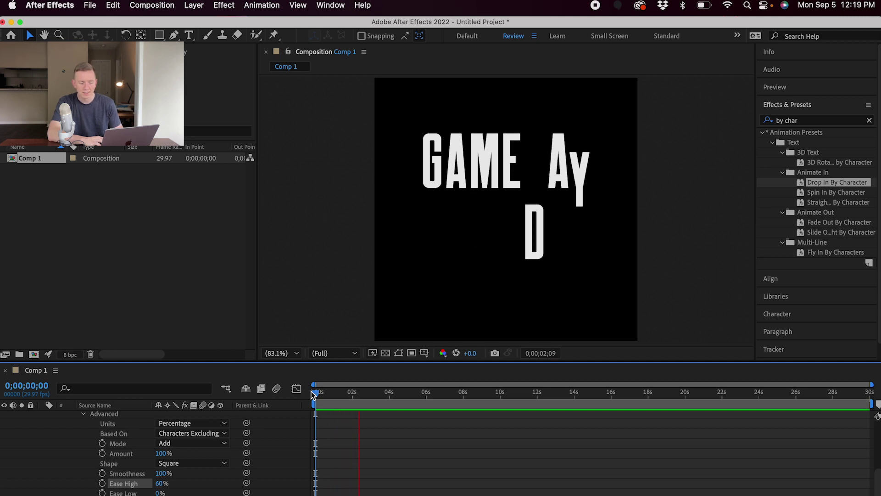
pyautogui.press('space')
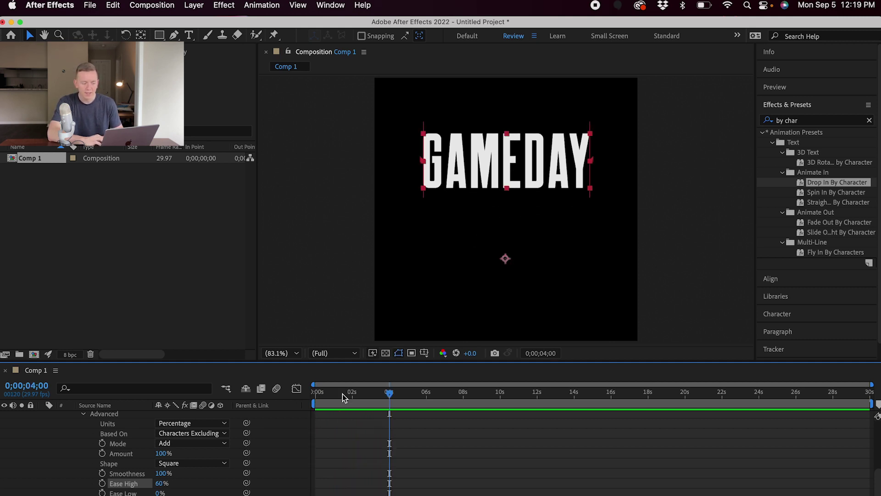
pyautogui.moveTo(342, 394); pyautogui.dragTo(304, 394)
pyautogui.press('space')
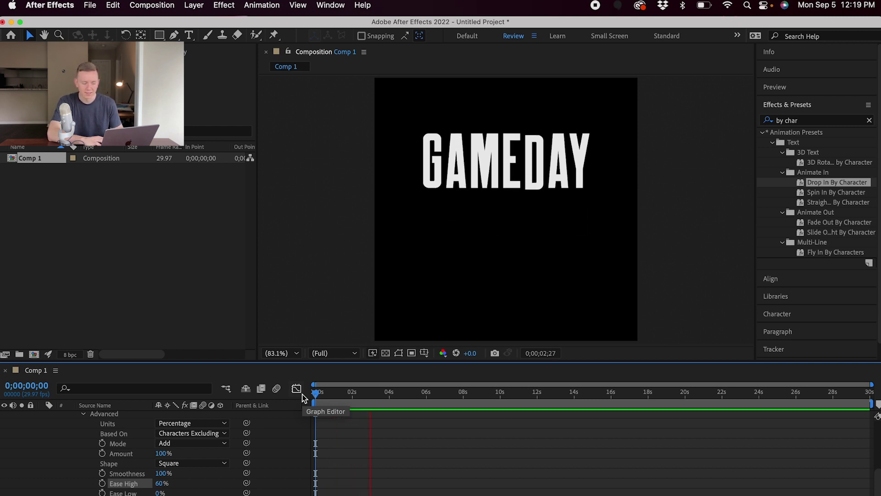
pyautogui.press('space')
# - Move the first Start keyframe of Range Selector 1 to about 1.4 seconds and preview the shortened animation
pyautogui.scroll(5, 363, 434)
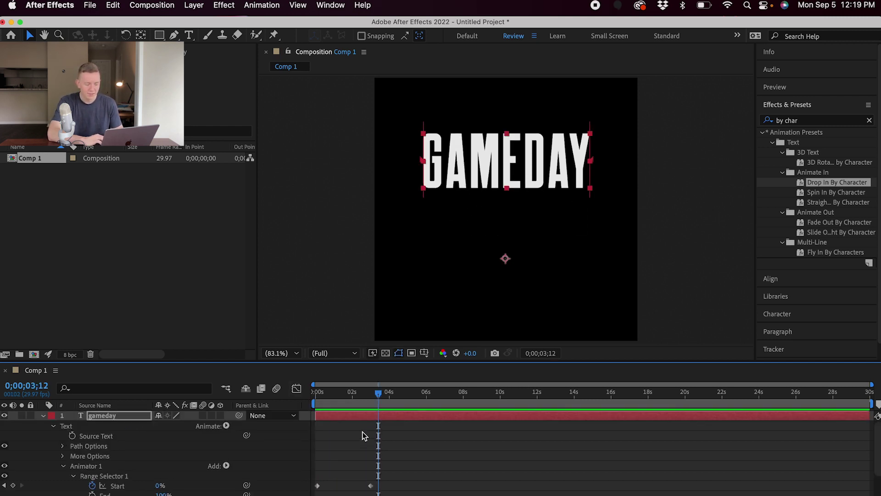
pyautogui.click(370, 485)
pyautogui.click(318, 487)
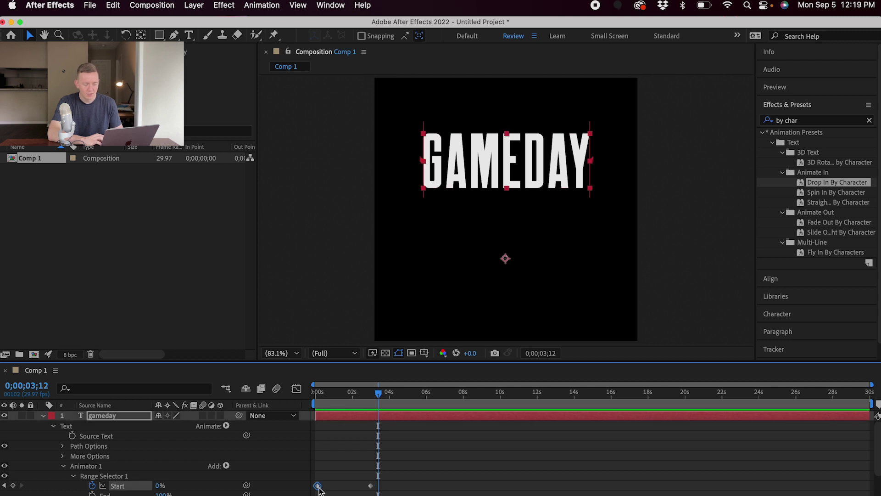
pyautogui.moveTo(318, 489); pyautogui.dragTo(343, 491)
pyautogui.moveTo(349, 398); pyautogui.dragTo(331, 395)
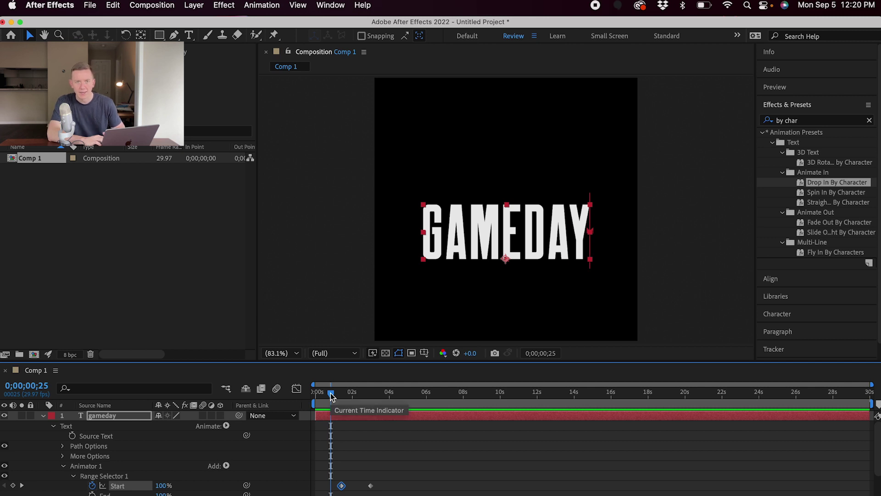
pyautogui.press('space')
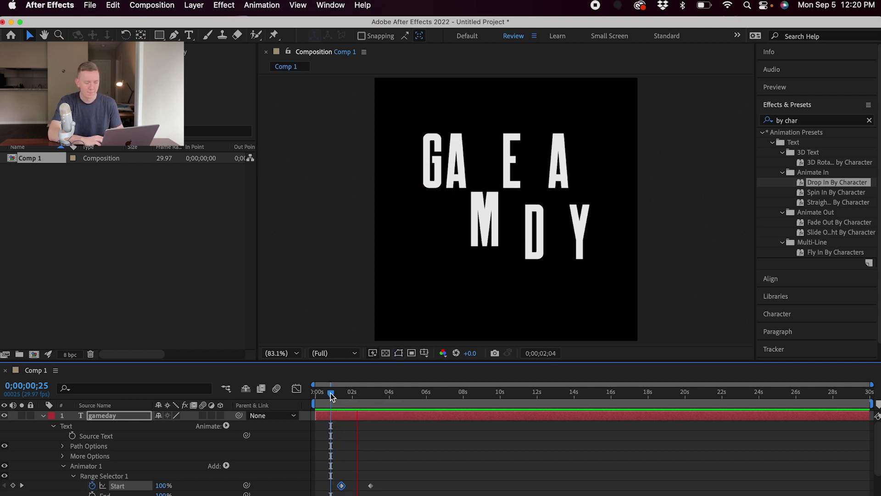
pyautogui.press('space')
# - Move the first Start keyframe of Range Selector 1 to just before 2 seconds and preview from there
pyautogui.click(373, 440)
pyautogui.moveTo(342, 485); pyautogui.dragTo(350, 486)
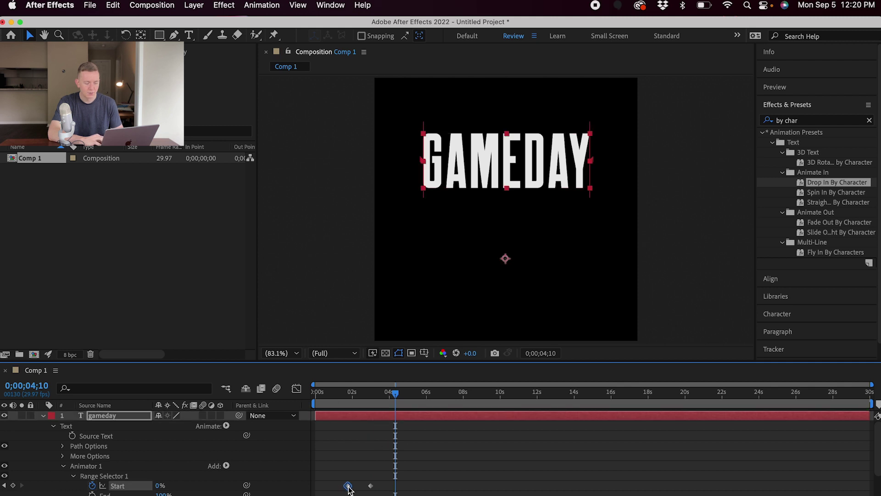
pyautogui.click(351, 394)
pyautogui.moveTo(350, 397); pyautogui.dragTo(348, 398)
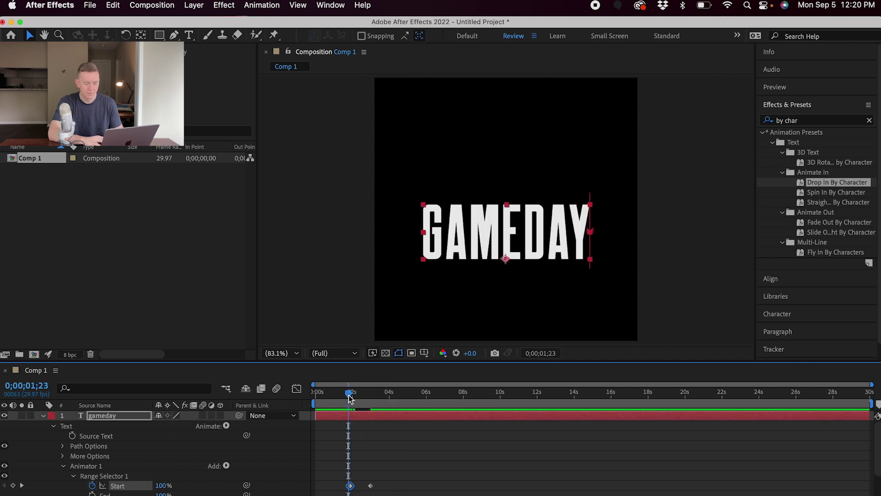
pyautogui.press('space')
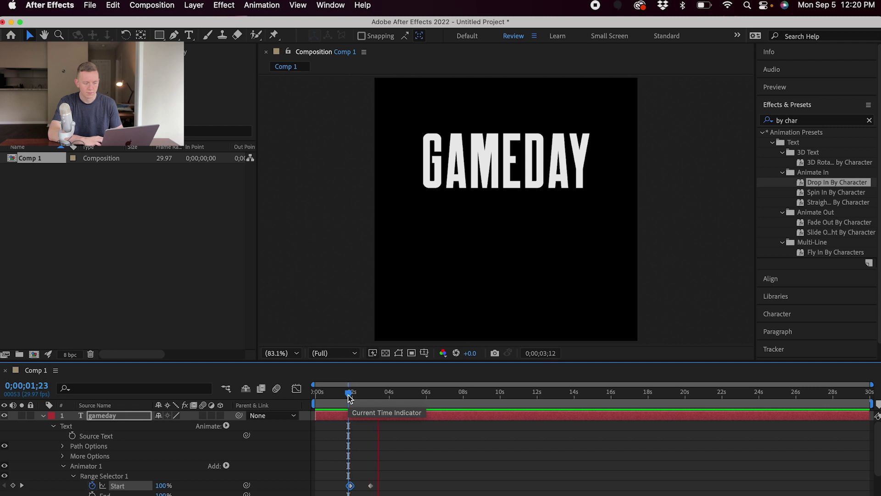
pyautogui.press('space')
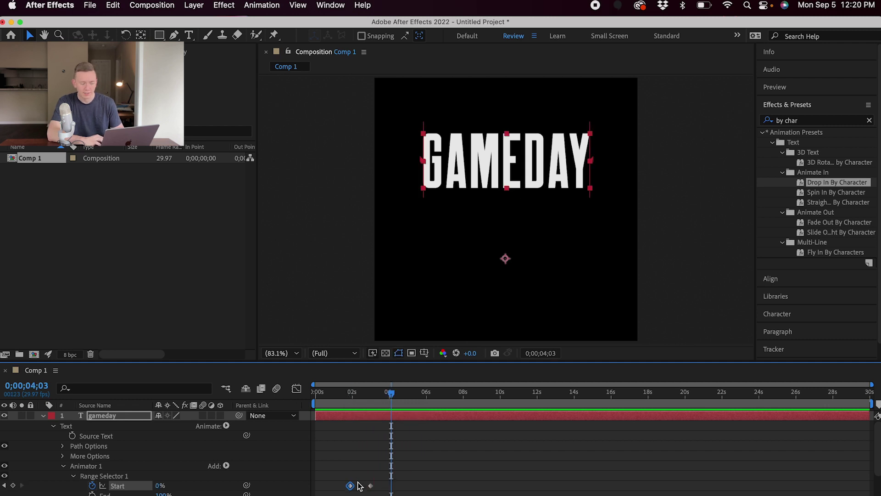
# - Create a new text layer reading "ducks vs bulldogs" and switch to the Selection tool
pyautogui.click(194, 5)
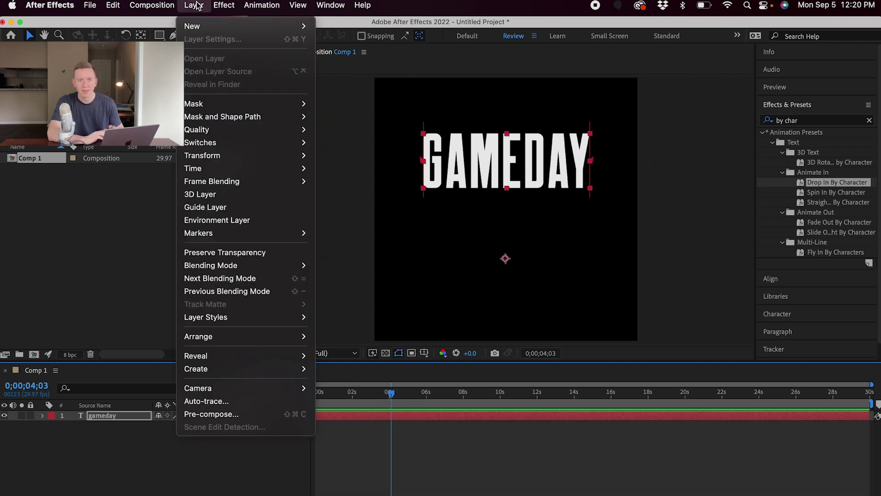
pyautogui.moveTo(198, 26)
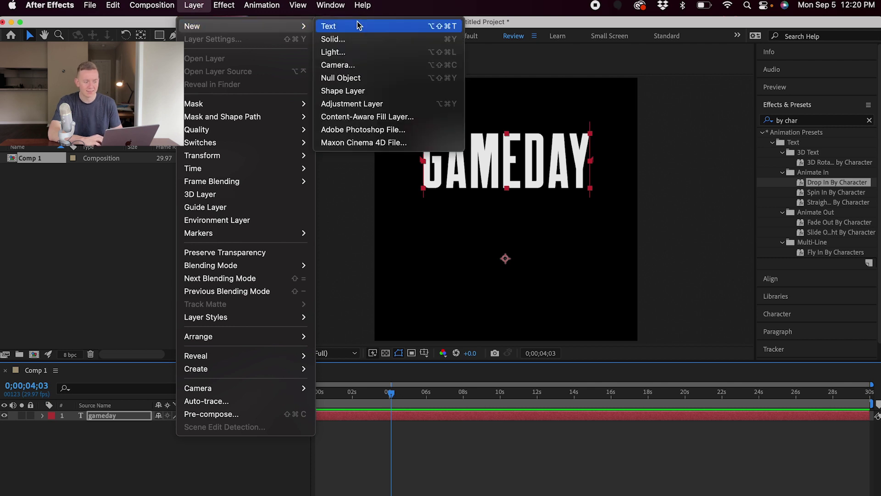
pyautogui.click(358, 26)
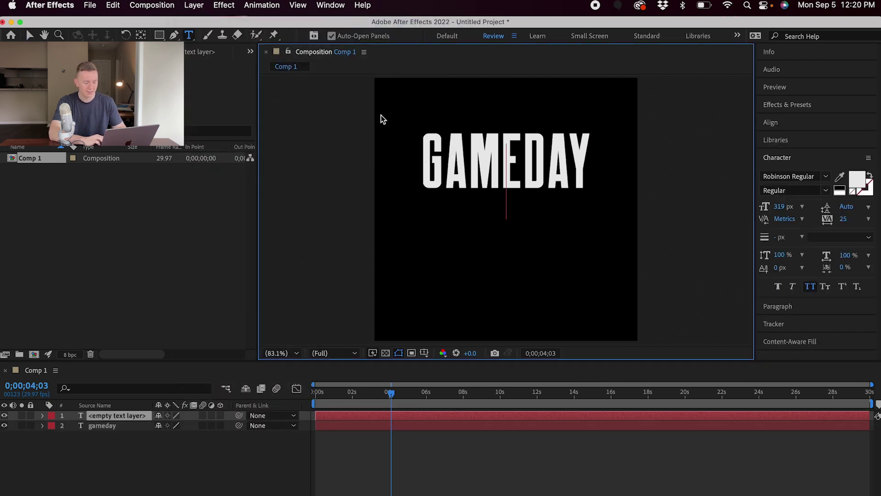
pyautogui.write('ducks')
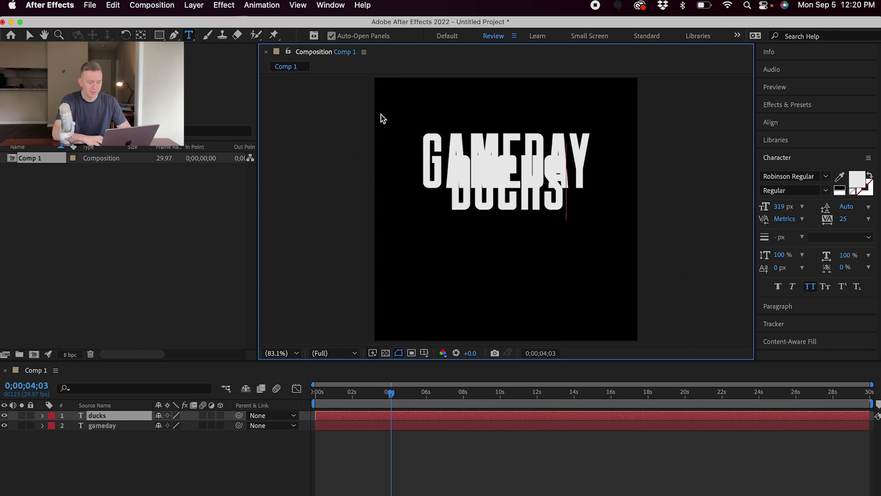
pyautogui.write(' vs bulldogs')
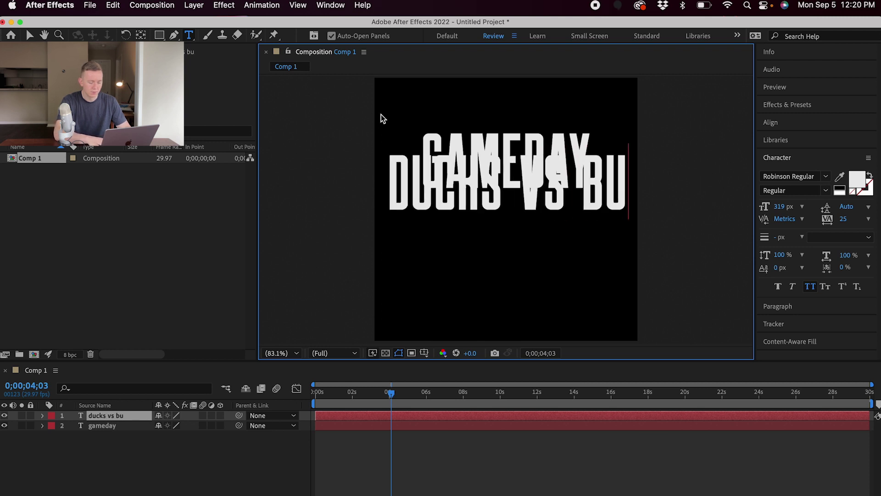
pyautogui.click(29, 35)
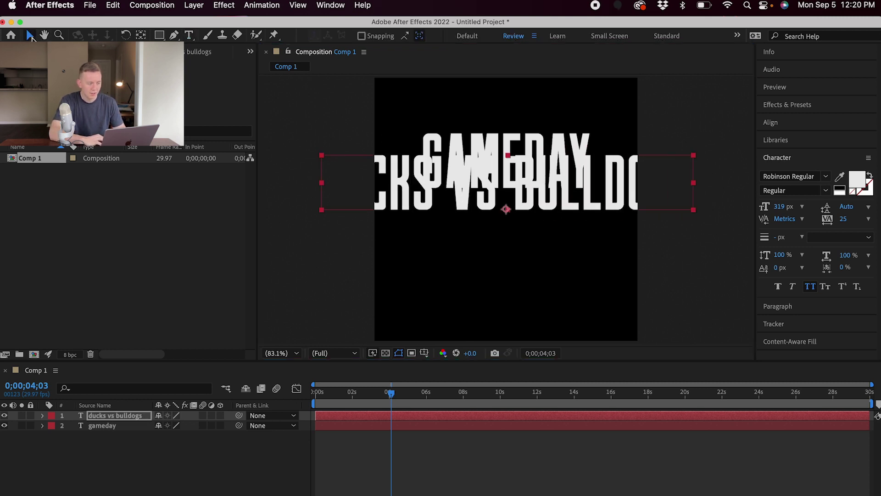
# - Check the reference video's subtitle style and set the "ducks vs bulldogs" text to Russo One at 49 px
pyautogui.press('super+Tab')
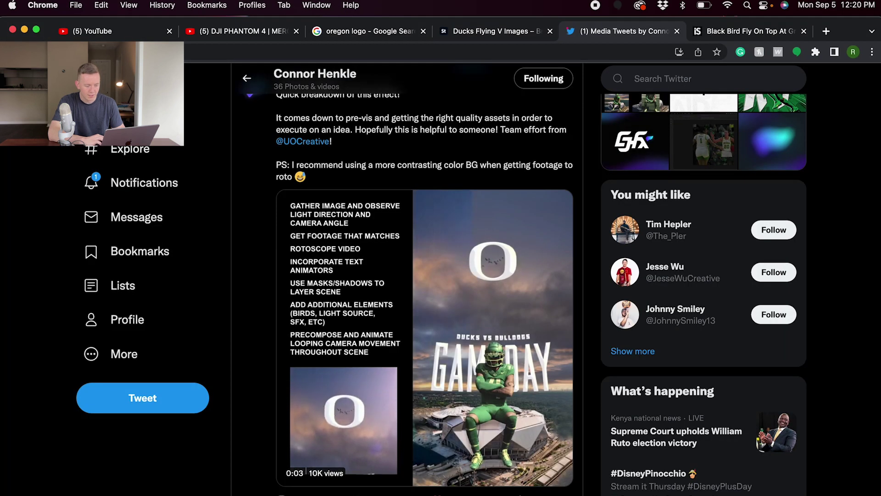
pyautogui.press('super+Tab')
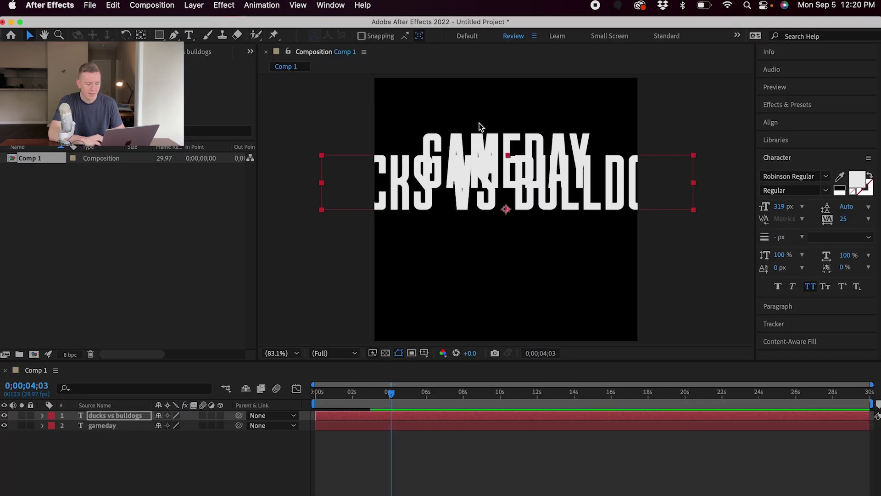
pyautogui.click(800, 177)
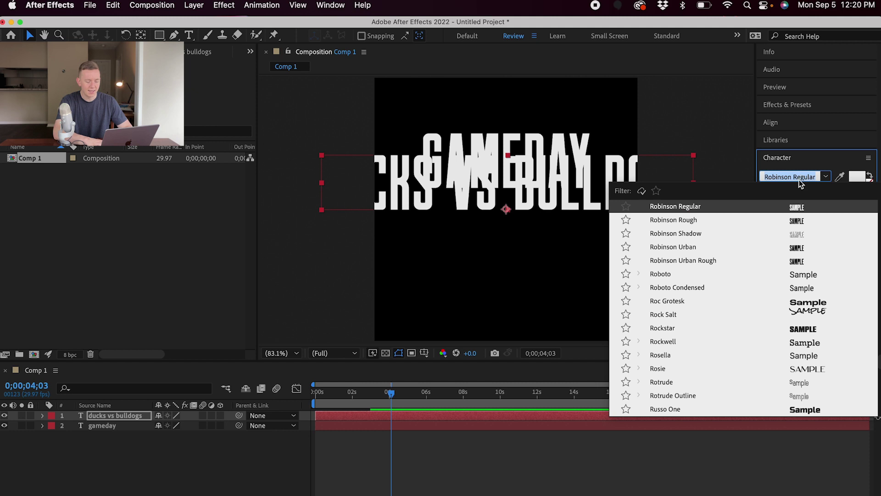
pyautogui.write('russ')
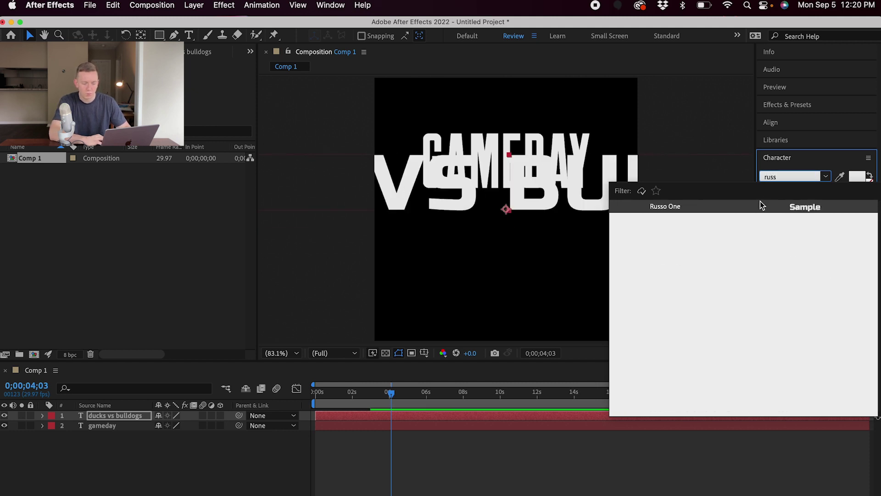
pyautogui.click(763, 205)
pyautogui.moveTo(780, 207); pyautogui.dragTo(592, 229)
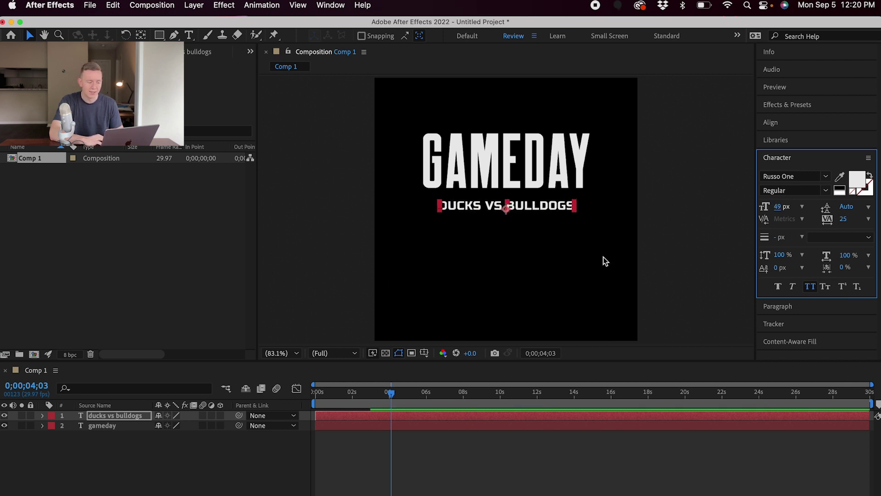
# - Move the "ducks vs bulldogs" subtitle just above the GAMEDAY title and deselect it
pyautogui.moveTo(518, 209); pyautogui.dragTo(520, 125)
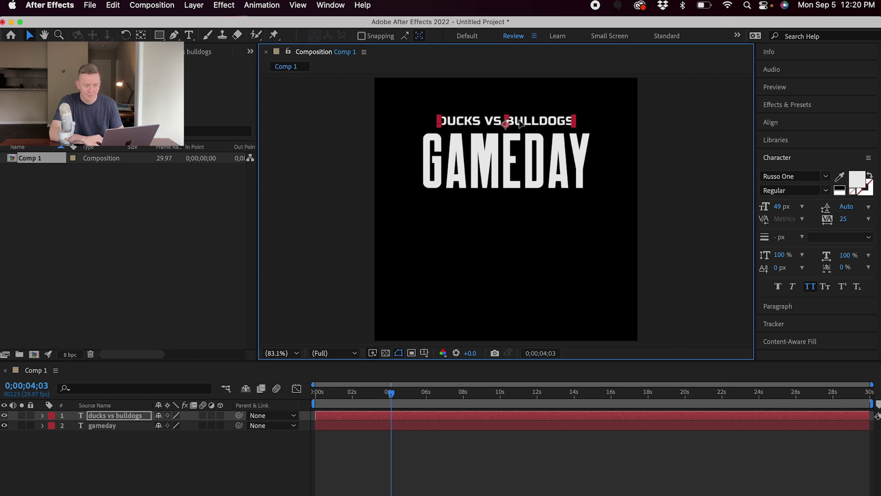
pyautogui.click(771, 122)
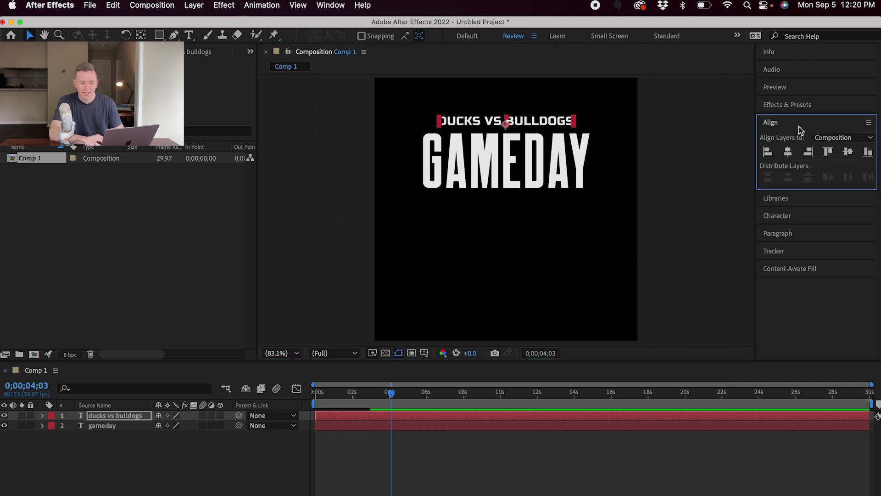
pyautogui.click(673, 242)
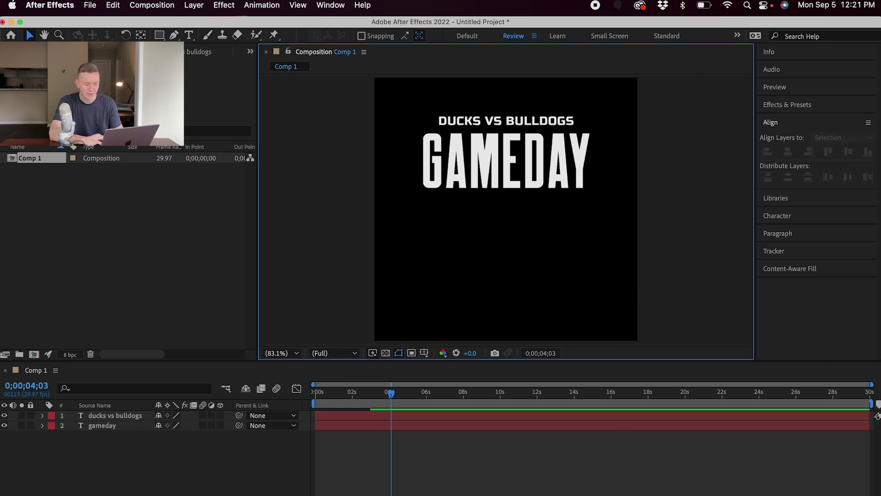
# - Compare the subtitle with the reference video and scale the "ducks vs bulldogs" layer to 81%
pyautogui.press('super+Tab')
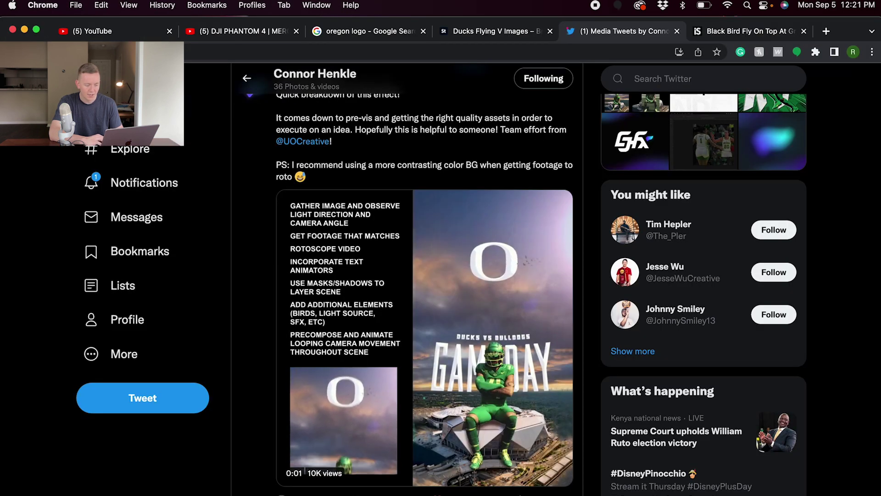
pyautogui.press('super+Tab')
pyautogui.click(495, 125)
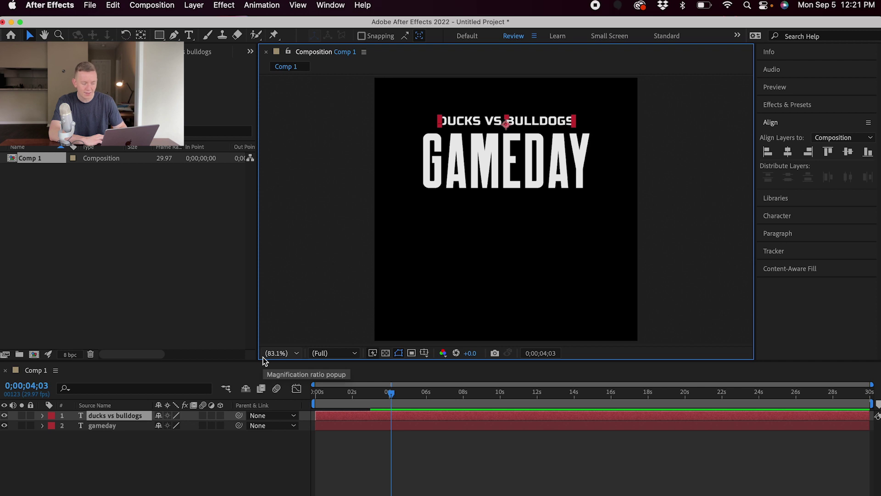
pyautogui.press('s')
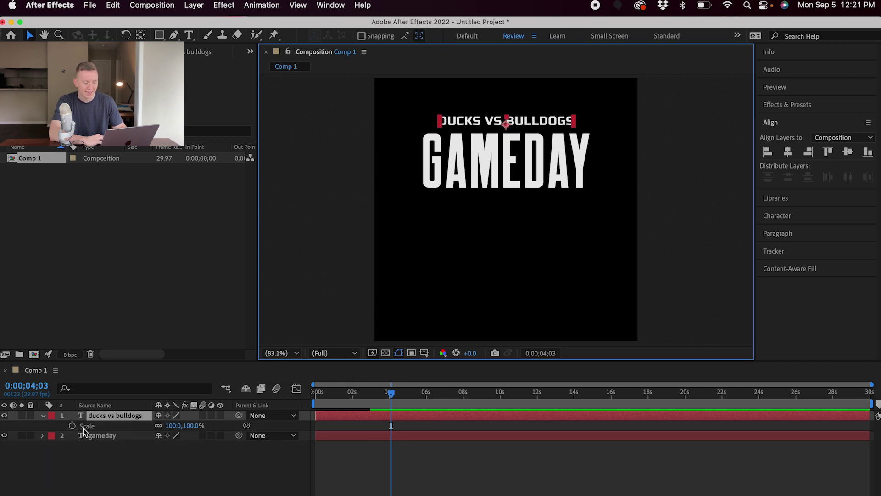
pyautogui.moveTo(174, 426); pyautogui.dragTo(165, 426)
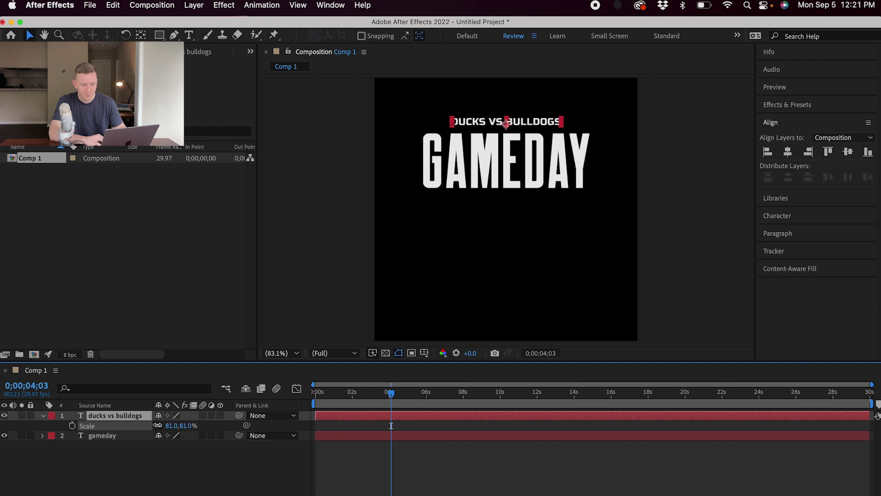
pyautogui.click(686, 295)
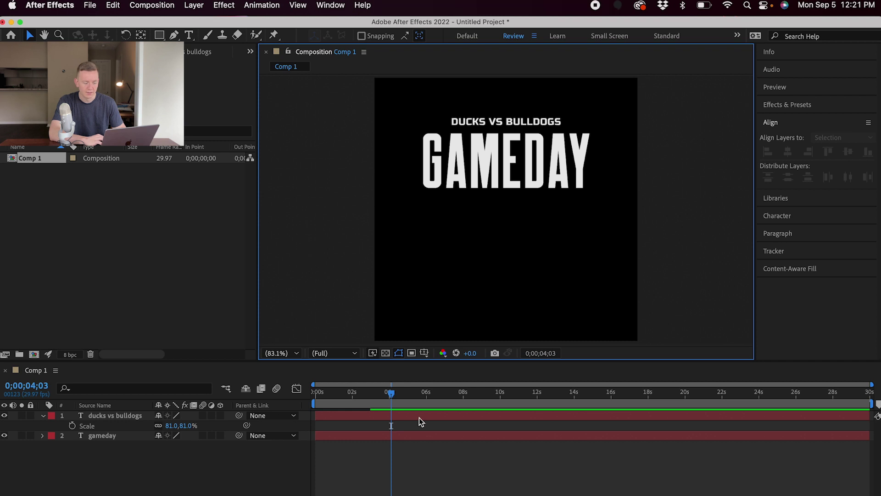
# - Find the Blur By Word animation preset, apply it to the "ducks vs bulldogs" layer and preview the animation
pyautogui.press('super+Tab')
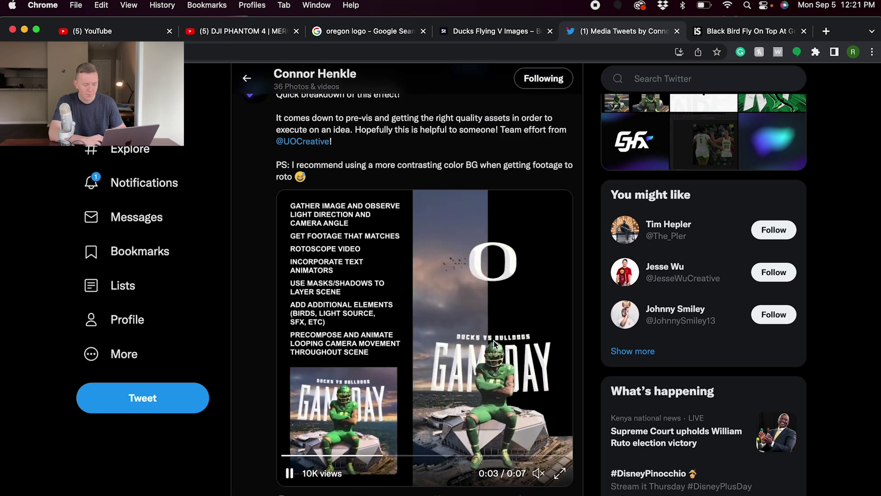
pyautogui.press('super+Tab')
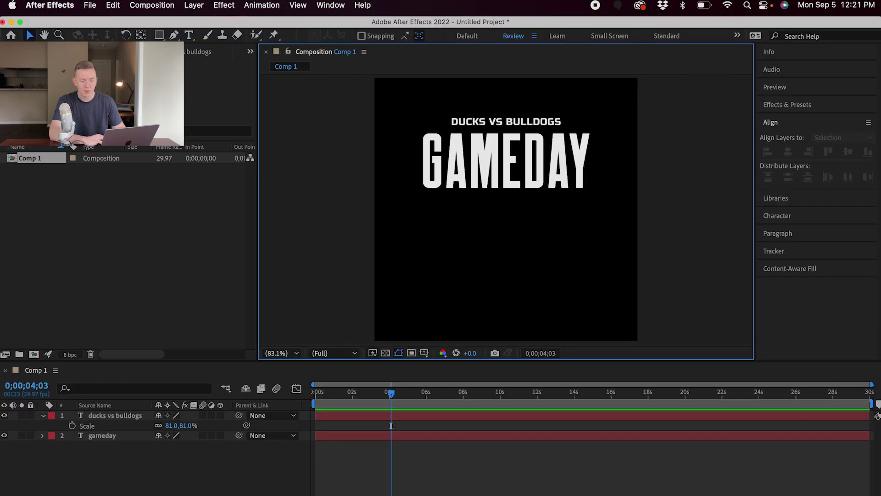
pyautogui.click(505, 122)
pyautogui.click(816, 105)
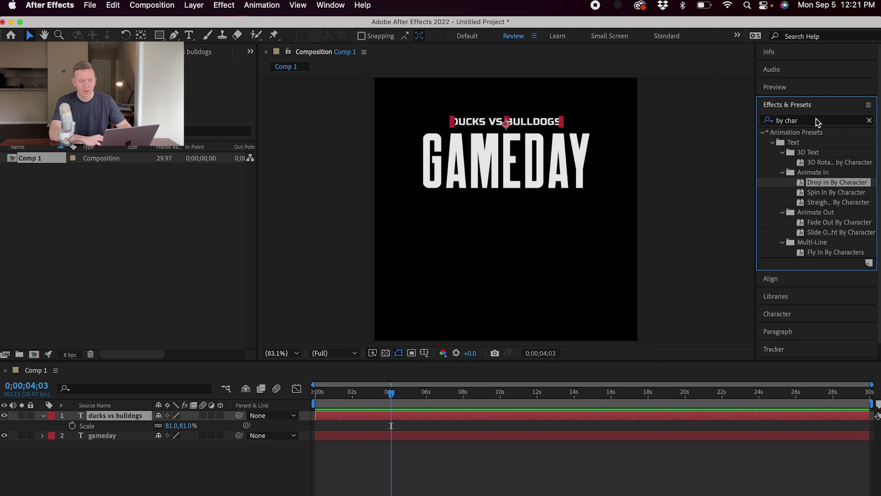
pyautogui.click(870, 121)
pyautogui.click(826, 118)
pyautogui.write('by wor')
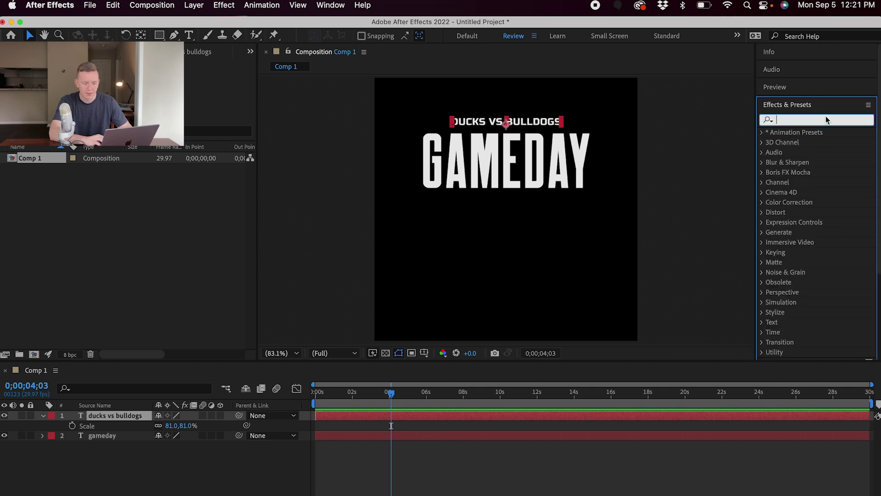
pyautogui.write('d')
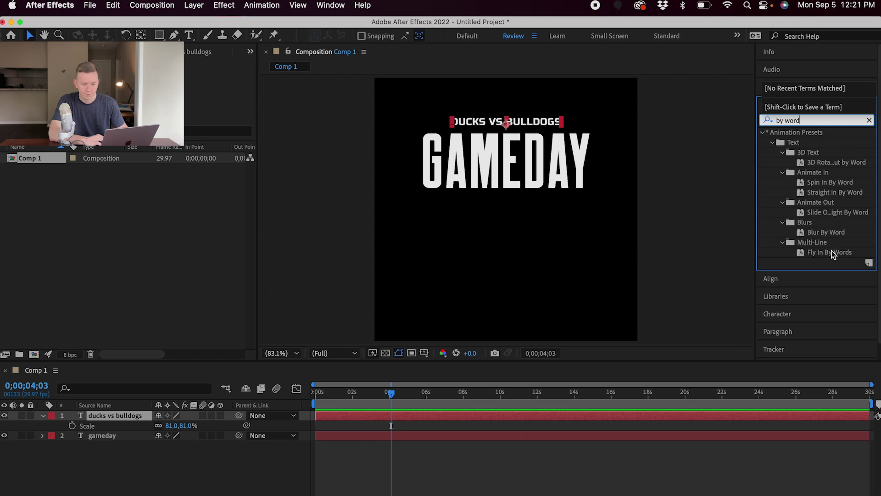
pyautogui.click(820, 234)
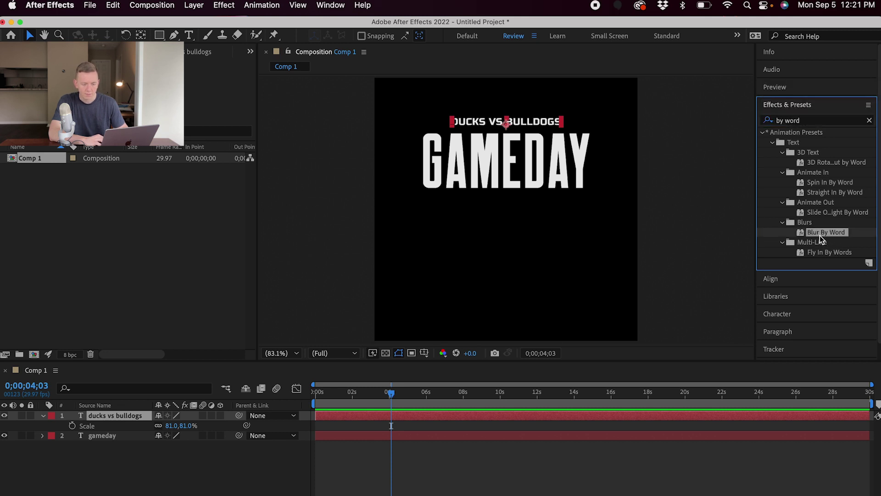
pyautogui.moveTo(829, 232); pyautogui.dragTo(331, 389)
pyautogui.press('space')
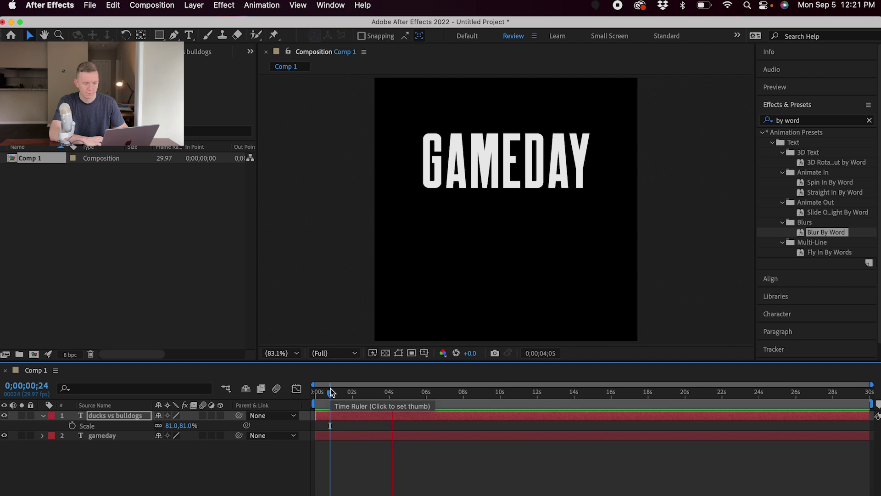
pyautogui.press('space')
# - Shift both Offset keyframes of the subtitle's Range Selector 1 earlier, to about 1 and 3 seconds, and preview from the start
pyautogui.press('u')
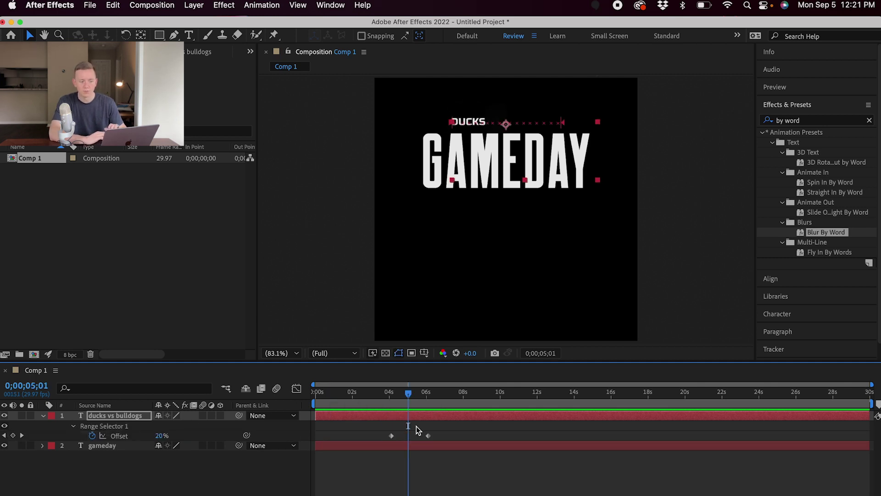
pyautogui.click(391, 435)
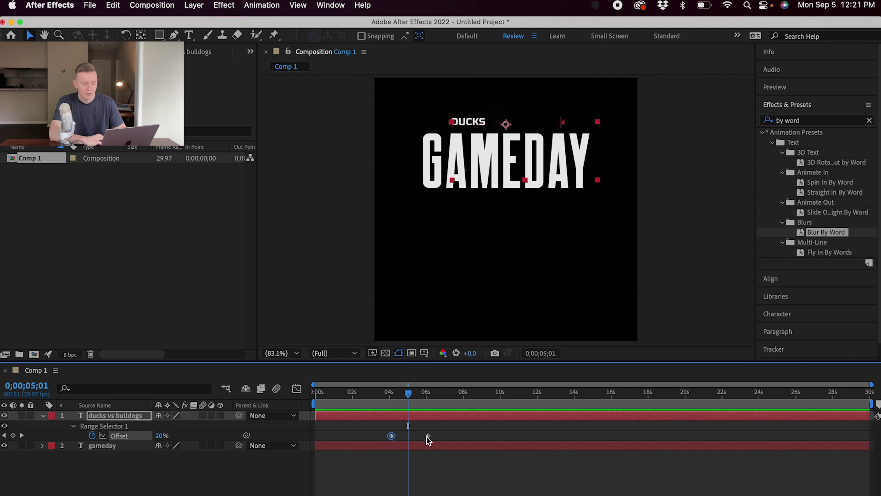
pyautogui.click(428, 435)
pyautogui.keyDown('shift'); pyautogui.click(391, 436); pyautogui.keyUp('shift')
pyautogui.moveTo(428, 440); pyautogui.dragTo(373, 440)
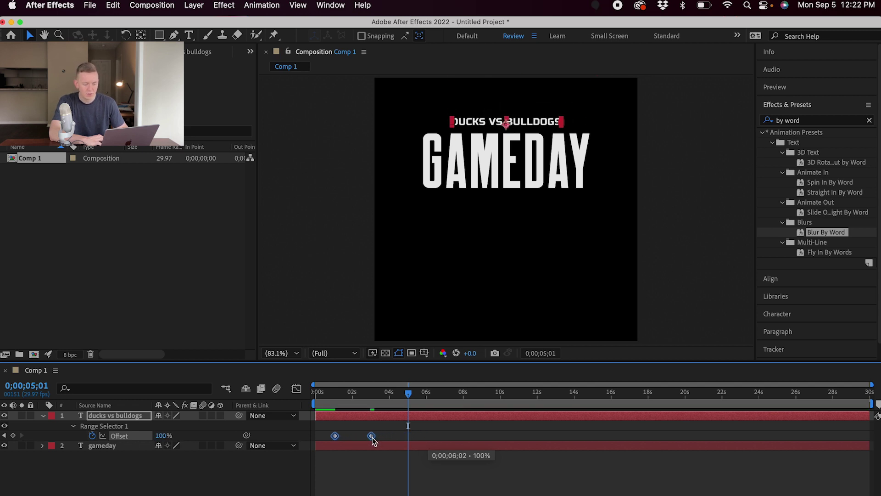
pyautogui.moveTo(336, 390); pyautogui.dragTo(307, 392)
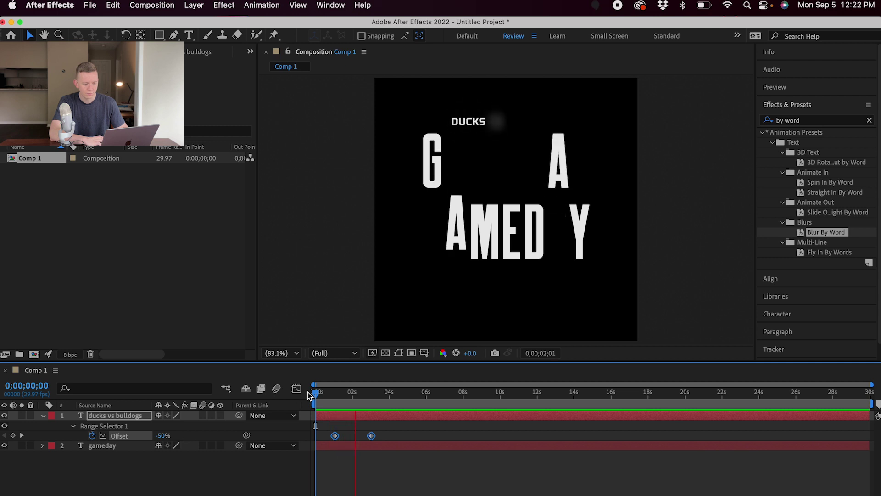
pyautogui.press('space')
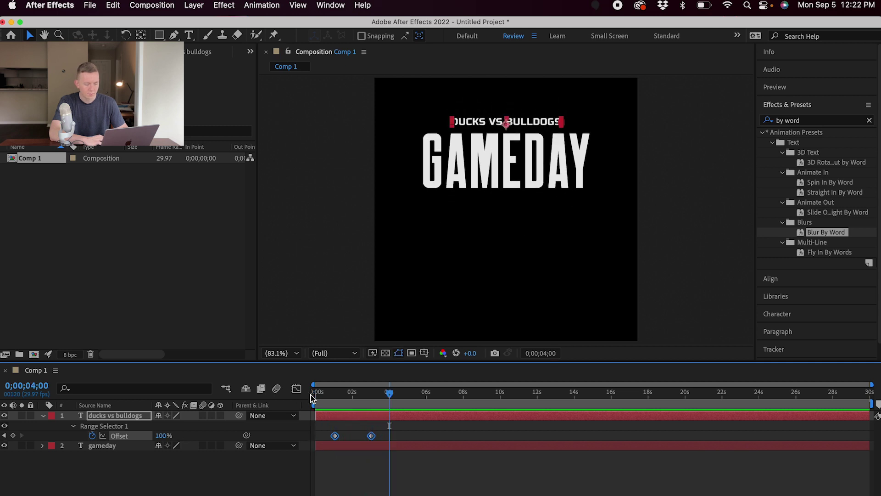
# - Retime the subtitle's Offset keyframes to about 2.3 and 3.3 seconds and preview the shortened blur-in
pyautogui.moveTo(340, 440); pyautogui.dragTo(369, 436)
pyautogui.click(434, 494)
pyautogui.click(327, 394)
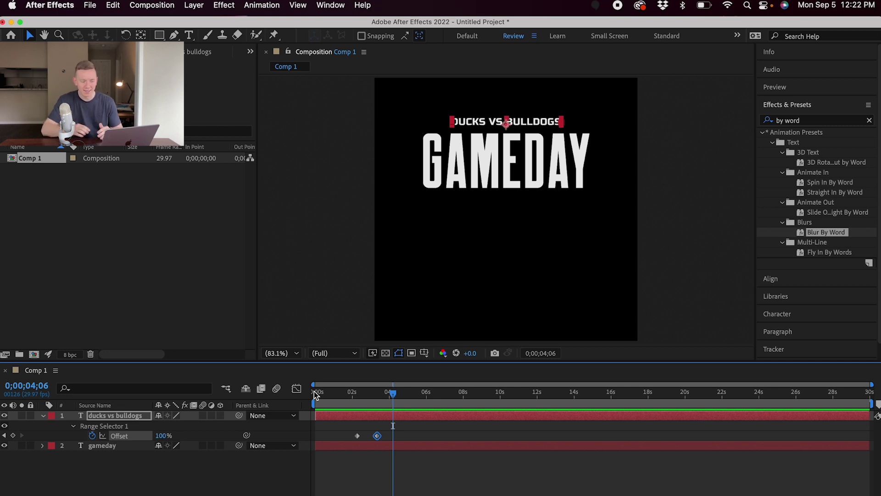
# - Make both the "gameday" and "ducks vs bulldogs" text layers 3D
pyautogui.press('super+Tab')
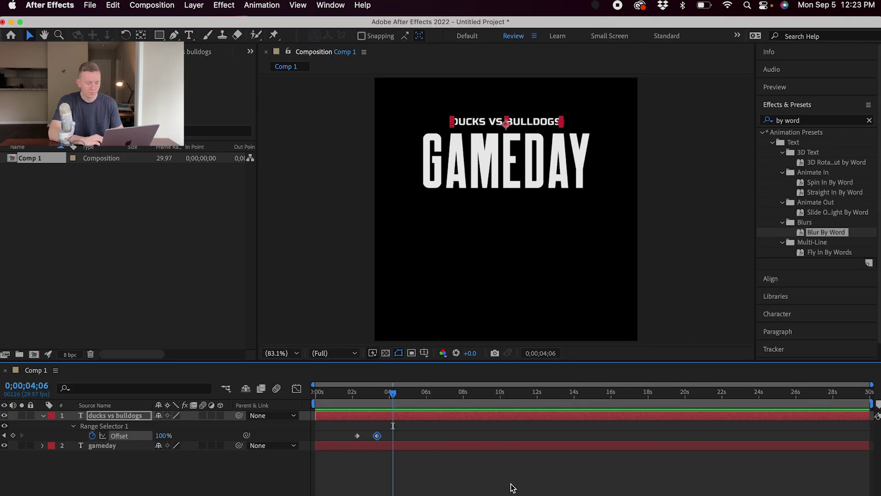
pyautogui.click(490, 464)
pyautogui.click(110, 446)
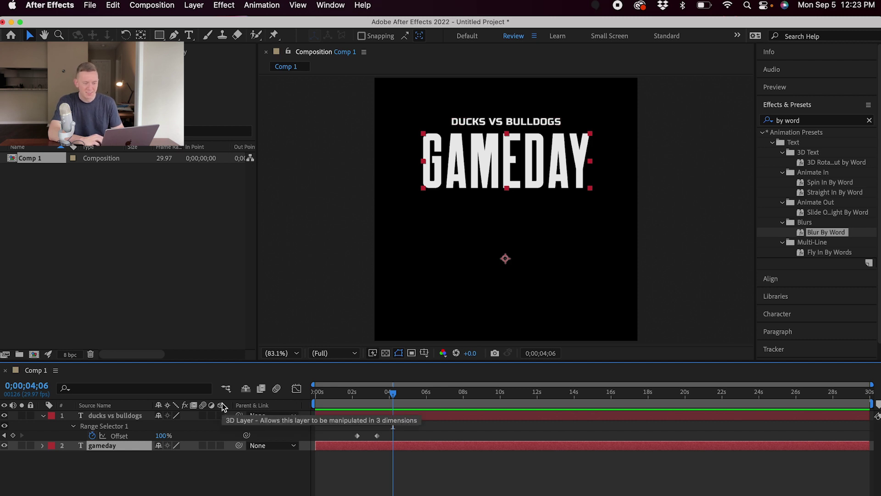
pyautogui.click(220, 446)
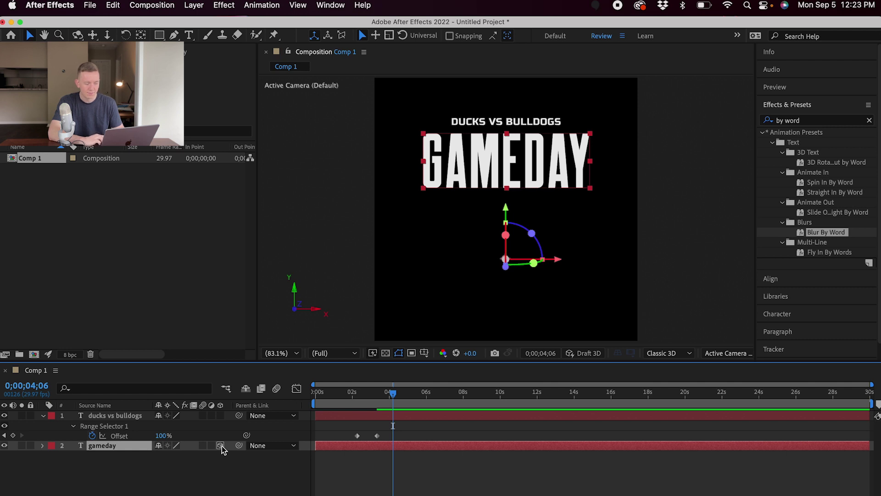
pyautogui.click(221, 416)
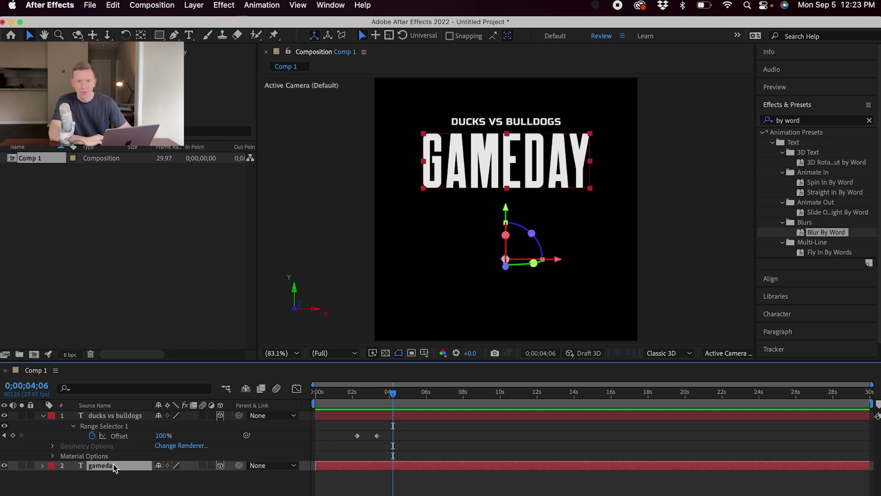
# - Reveal the "gameday" layer's rotation properties and set its X Rotation to -25°
pyautogui.press('r')
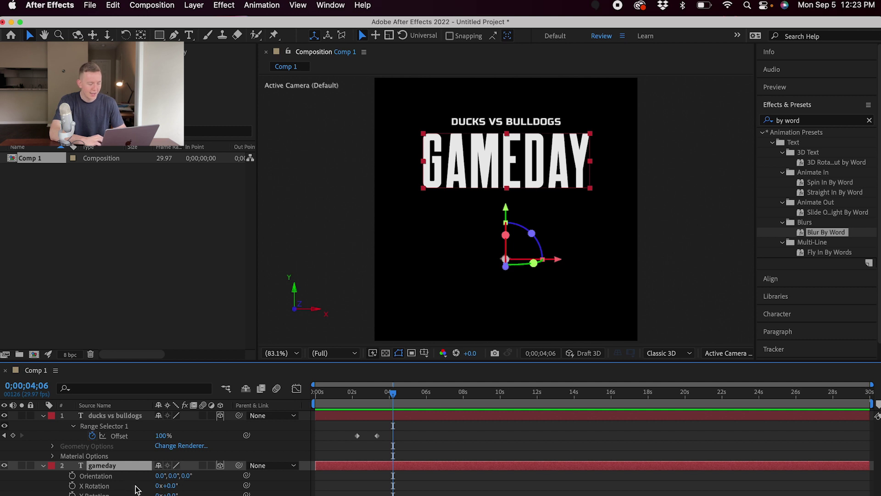
pyautogui.click(171, 486)
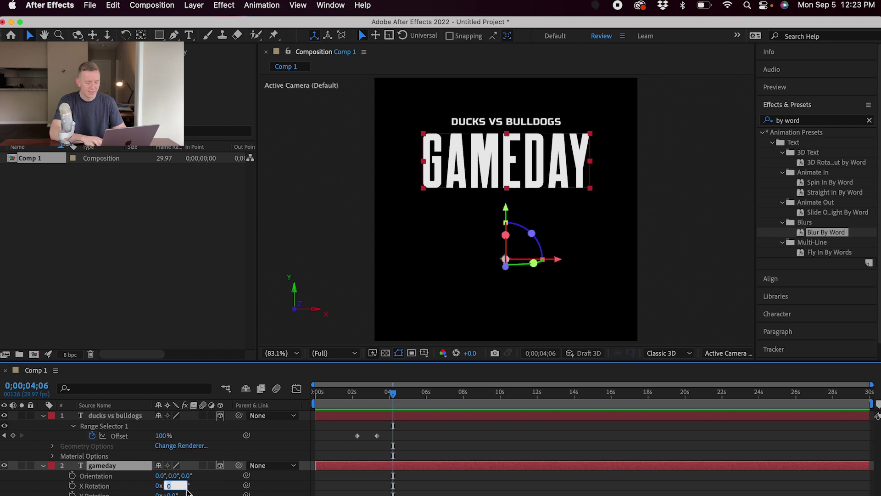
pyautogui.write('-25')
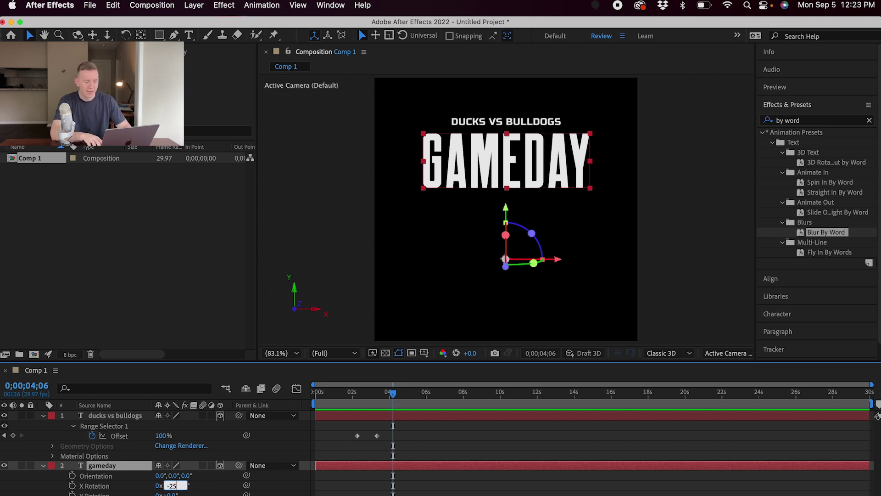
pyautogui.press('Return')
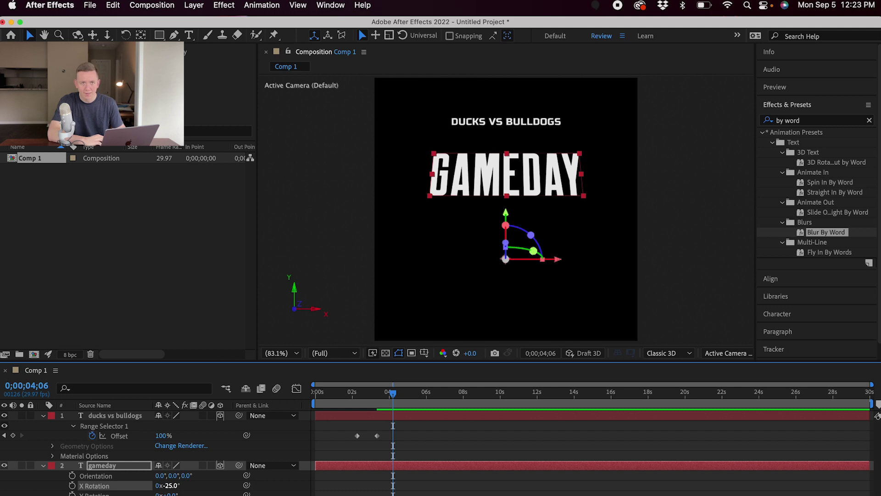
# - Reveal the "ducks vs bulldogs" layer's rotation properties and set its X Rotation to -25°
pyautogui.click(129, 416)
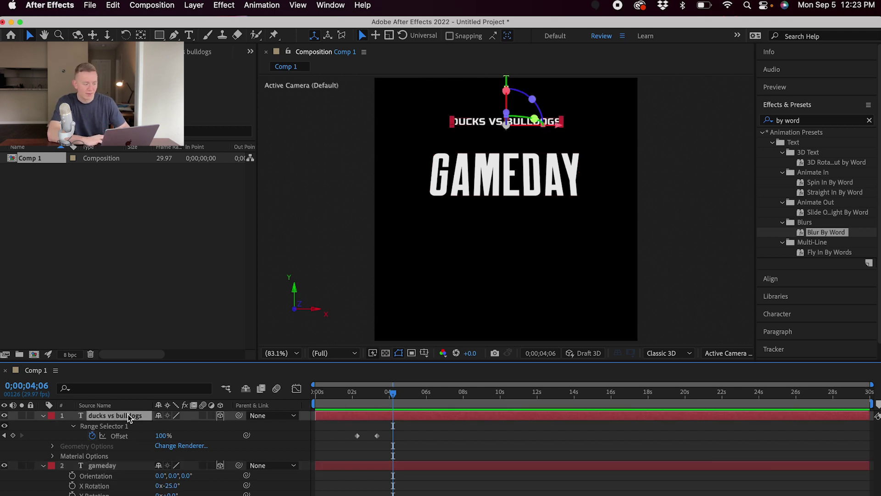
pyautogui.press('r')
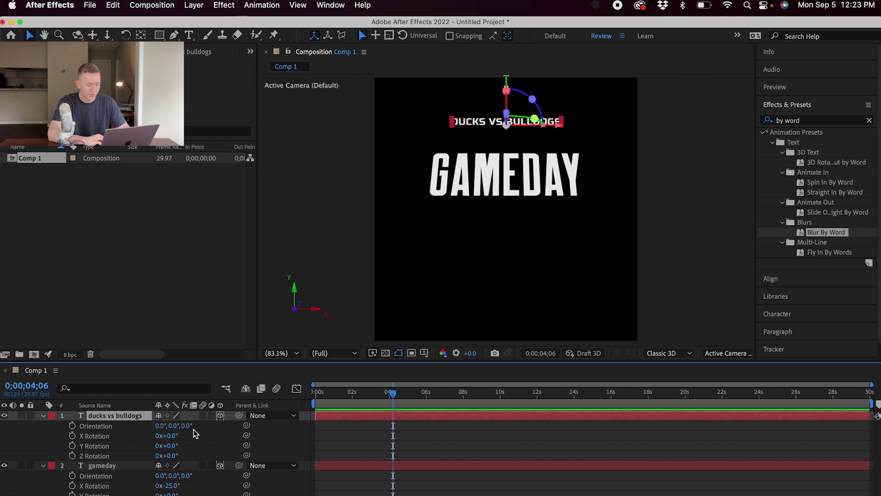
pyautogui.click(181, 435)
pyautogui.write('-2')
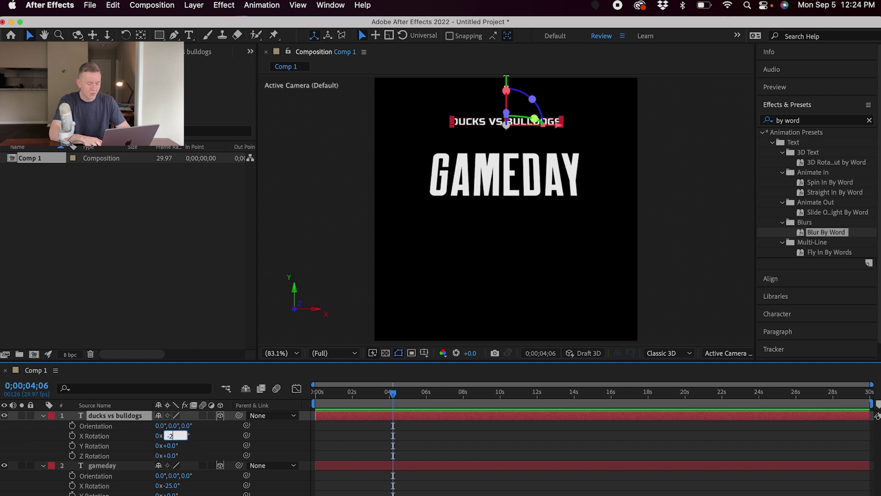
pyautogui.write('5')
pyautogui.press('Return')
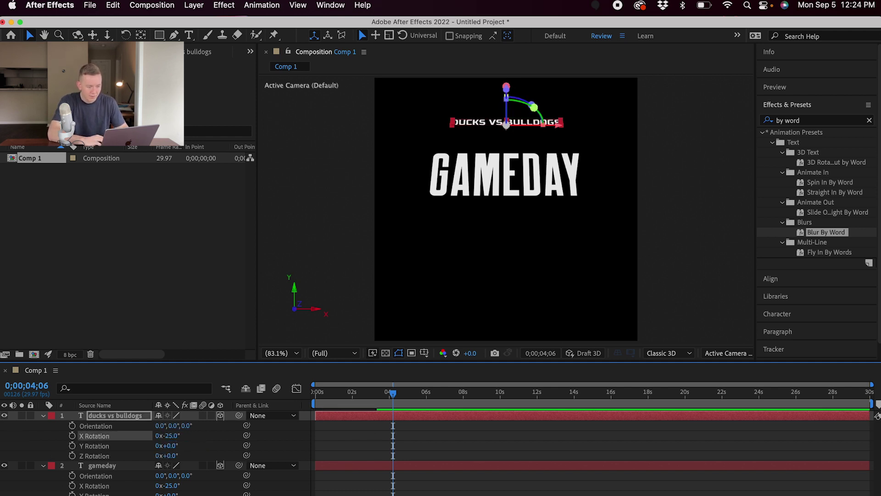
# - Raise the "gameday" layer closer to the subtitle by setting its Y Position to 656, and preview the animation from the start
pyautogui.click(104, 466)
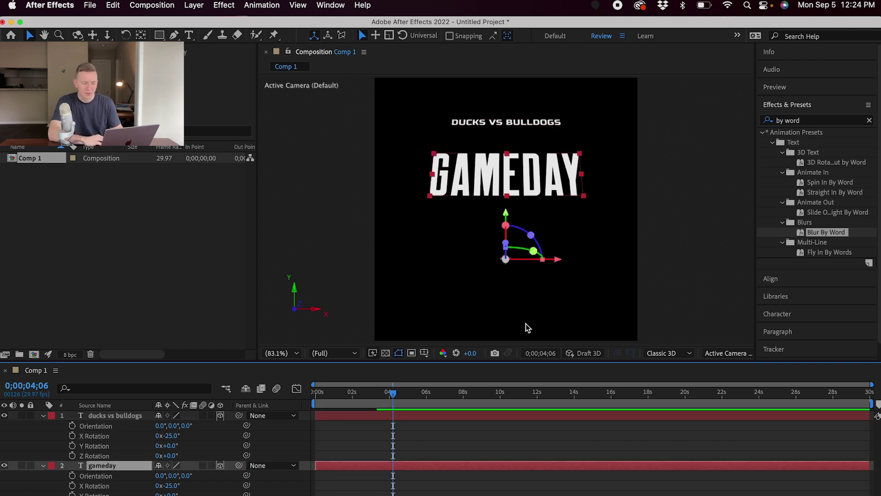
pyautogui.press('p')
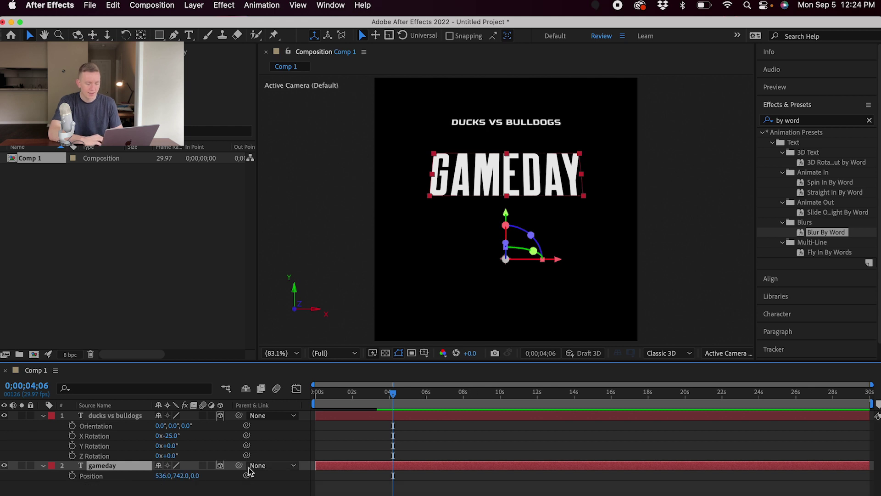
pyautogui.moveTo(183, 478); pyautogui.dragTo(136, 475)
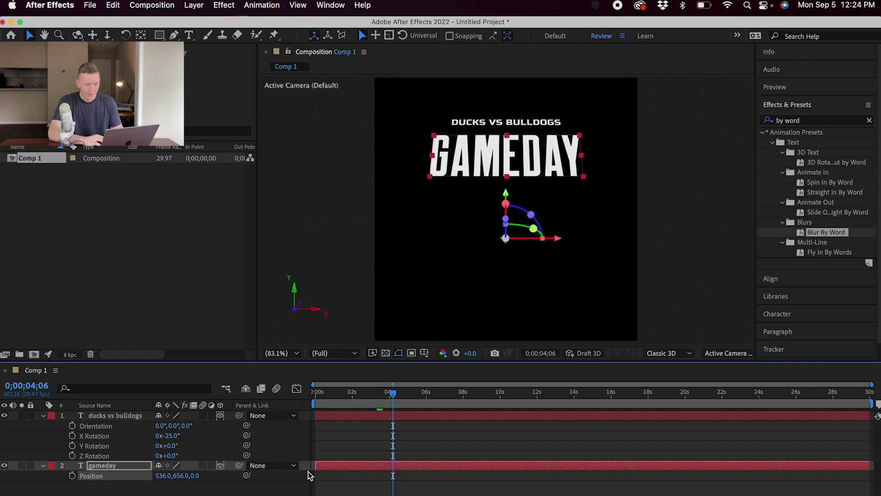
pyautogui.moveTo(344, 395); pyautogui.dragTo(307, 399)
pyautogui.press('space')
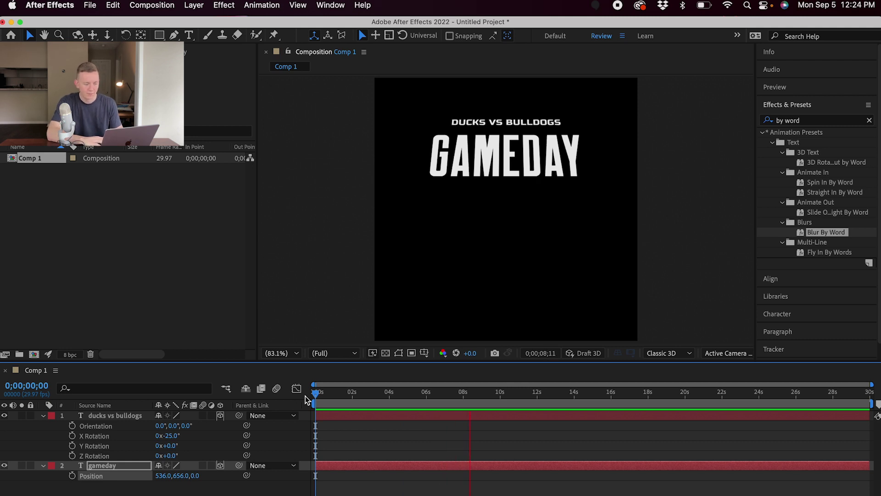
pyautogui.press('space')
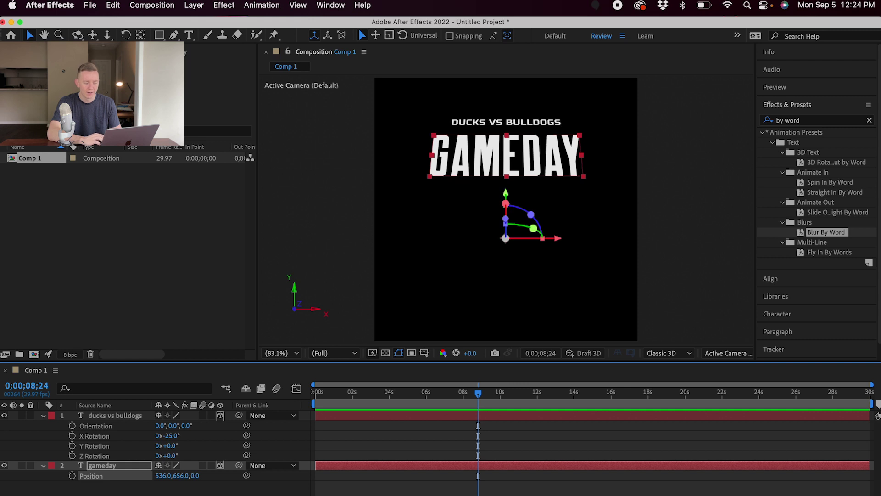
# - Switch to Chrome and examine the Mercedes-Benz Stadium 4k drone footage on YouTube, including at full-screen size
pyautogui.press('super+Tab')
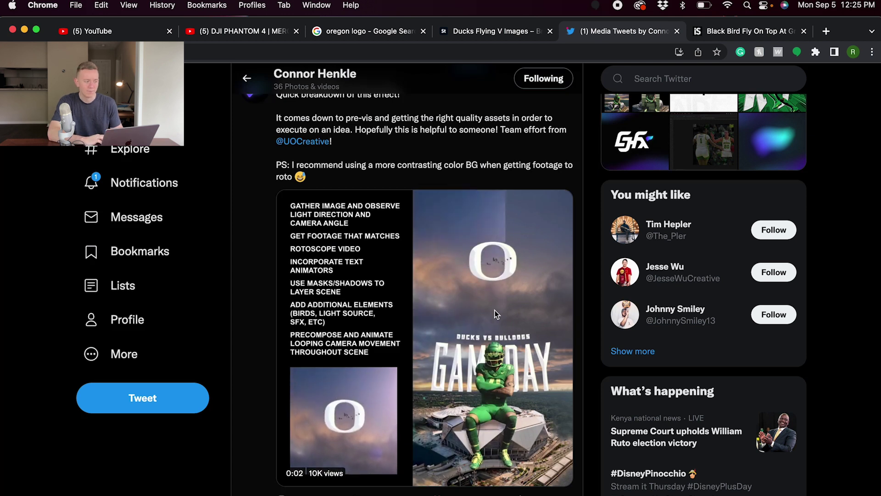
pyautogui.click(240, 33)
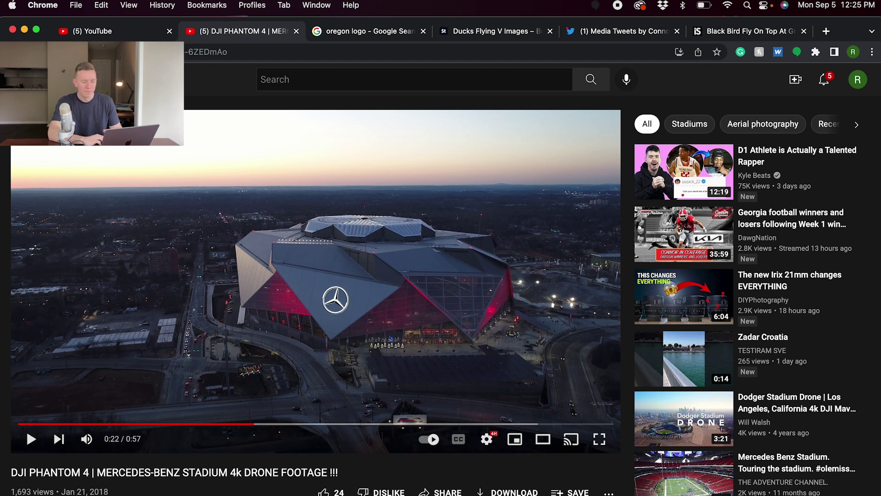
pyautogui.scroll(-2, 234, 476)
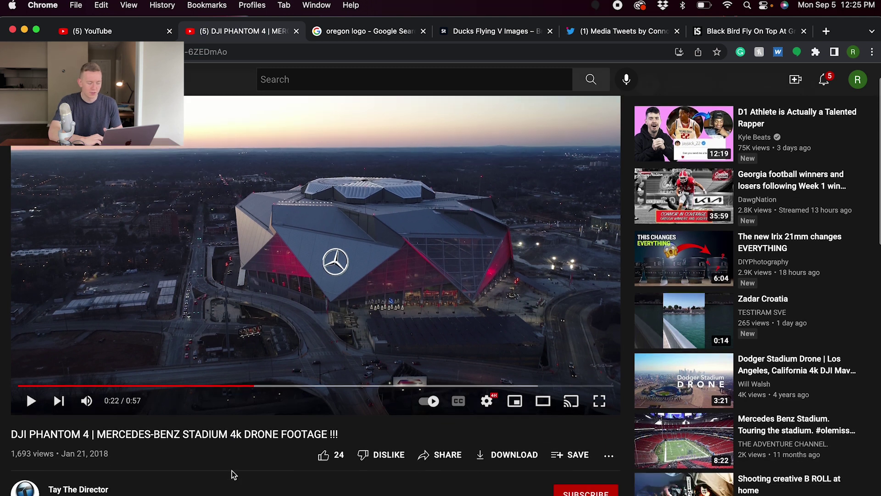
pyautogui.scroll(-1, 110, 486)
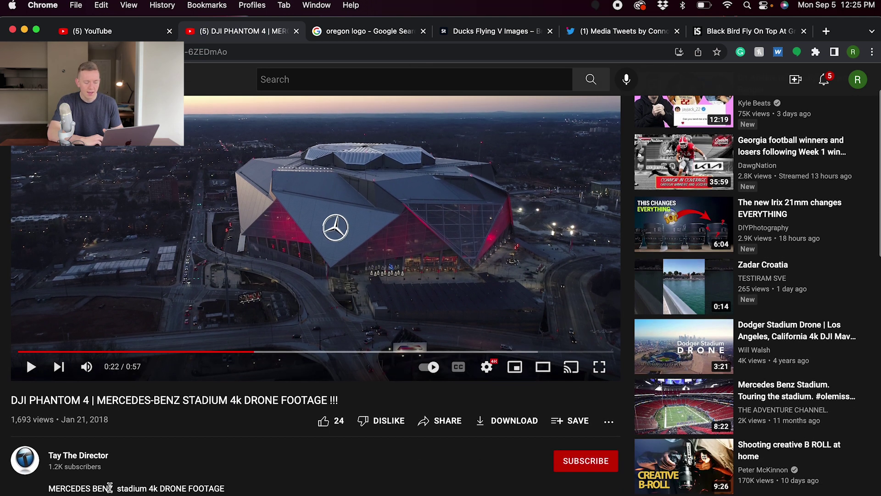
pyautogui.scroll(3, 112, 478)
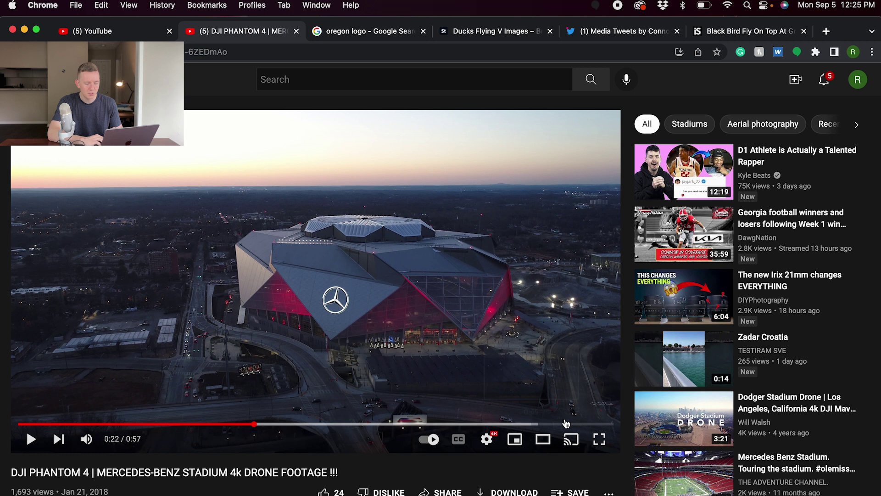
pyautogui.click(600, 438)
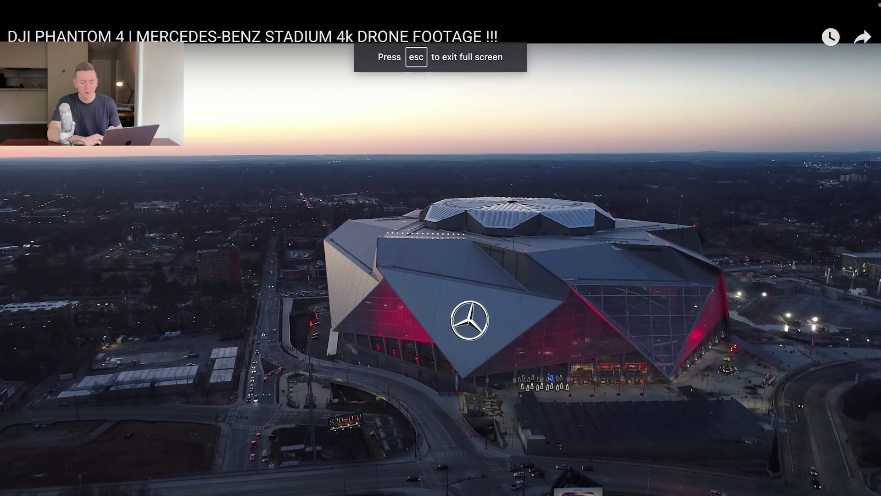
pyautogui.press('Escape')
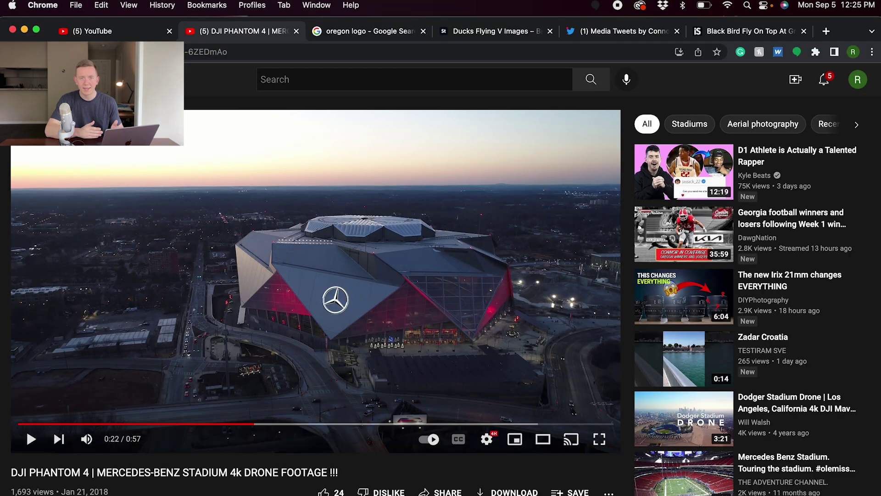
# - Capture a full-screen screenshot of the stadium video frame at 0:22, then leave full screen
pyautogui.click(599, 439)
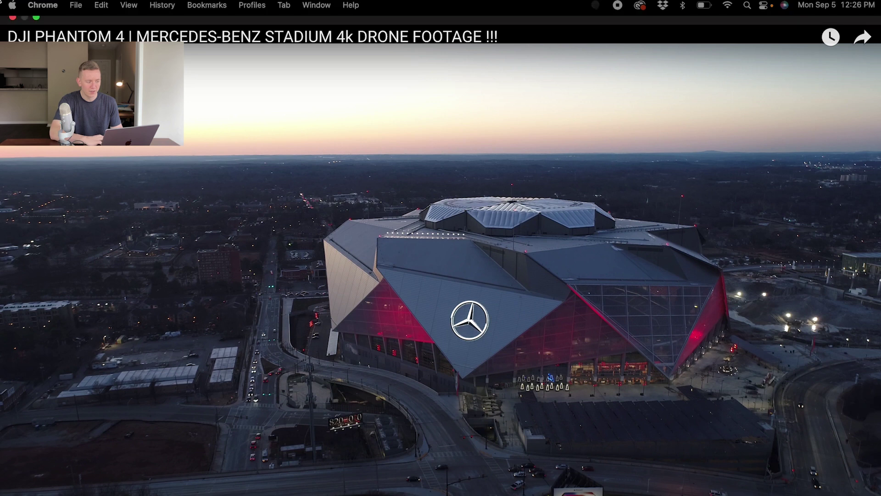
pyautogui.moveTo(0, 52); pyautogui.dragTo(880, 495)
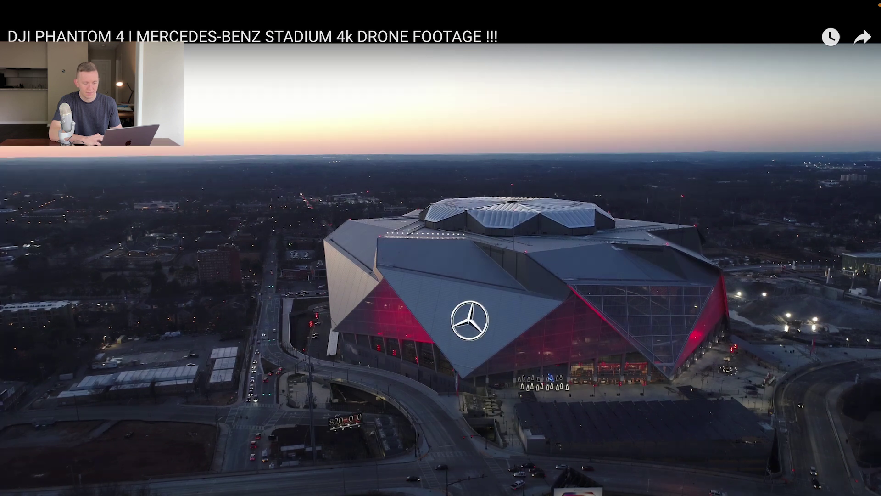
pyautogui.press('Escape')
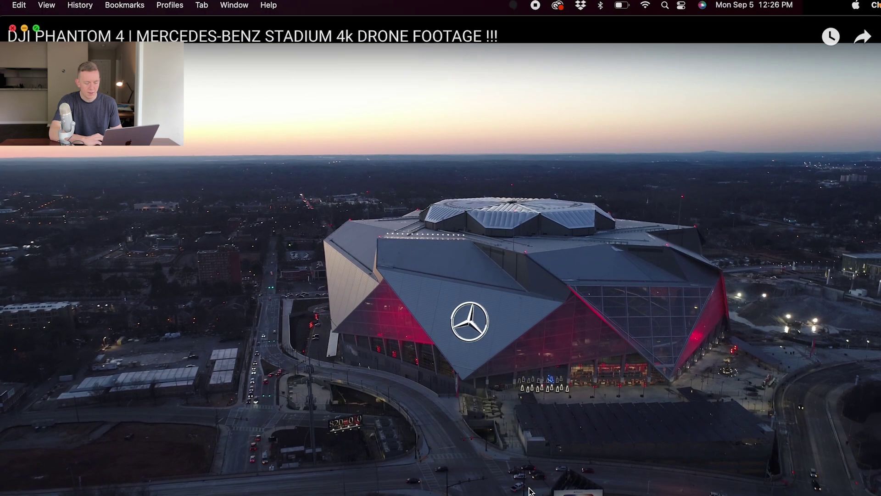
# - Switch to Photoshop, enlarge the placed stadium screenshot to about 31% and position it across the lower part of the canvas
pyautogui.press('super+Tab')
pyautogui.moveTo(424, 368); pyautogui.dragTo(356, 392)
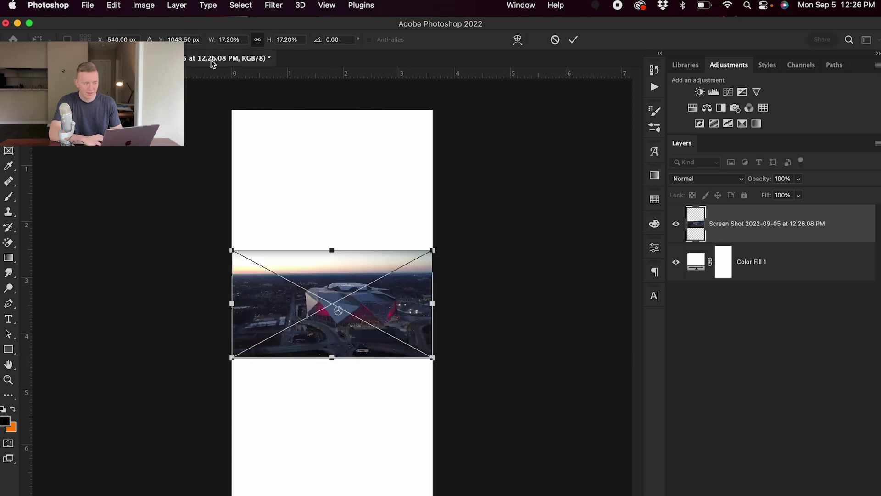
pyautogui.moveTo(207, 40); pyautogui.dragTo(219, 40)
pyautogui.moveTo(458, 311); pyautogui.dragTo(427, 370)
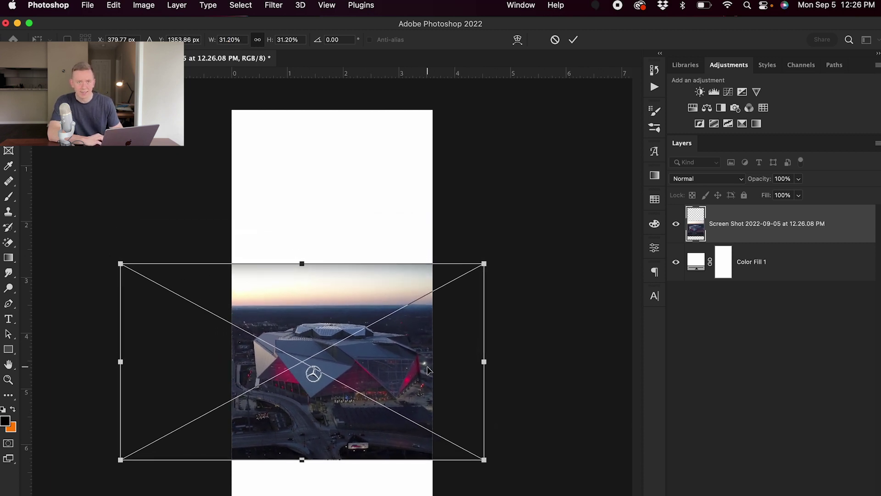
pyautogui.moveTo(302, 264); pyautogui.dragTo(302, 271)
pyautogui.click(574, 41)
pyautogui.moveTo(437, 274); pyautogui.dragTo(440, 310)
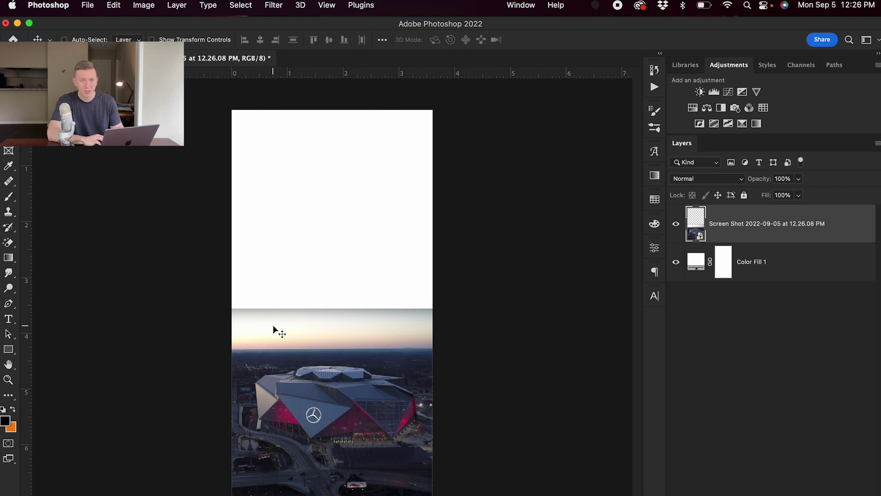
# - Check the reference tweet in Chrome, then in Photoshop mask the screenshot layer and fade its upper sky edge with a soft black brush
pyautogui.press('super+Tab')
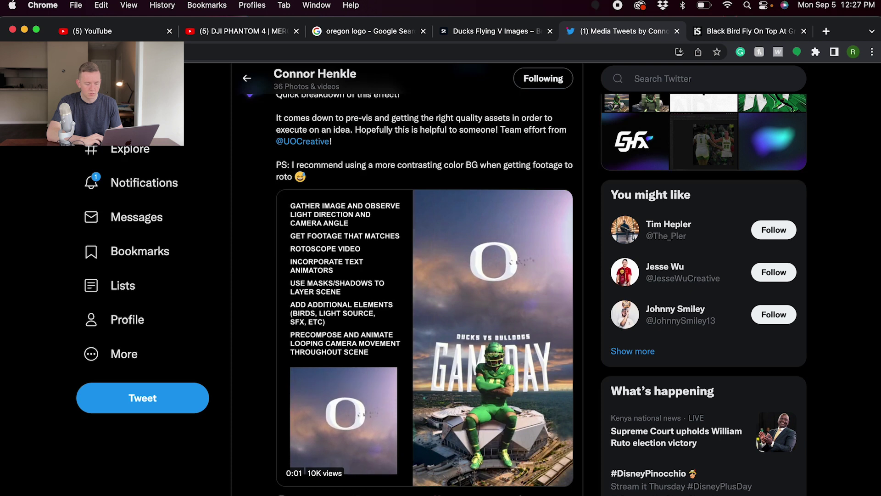
pyautogui.press('super+Tab')
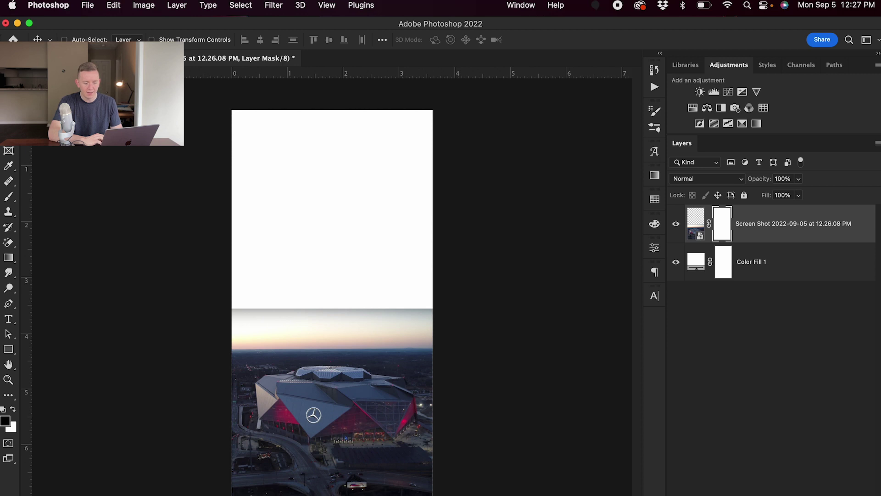
pyautogui.press('b')
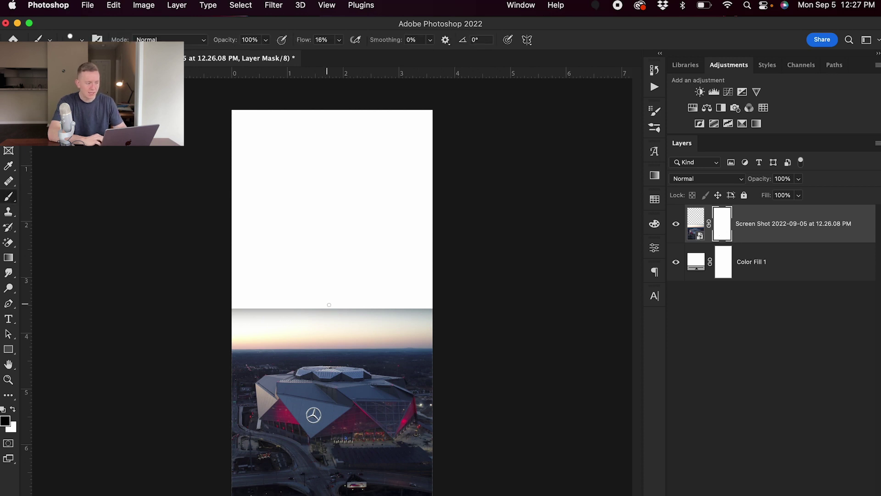
pyautogui.click(82, 41)
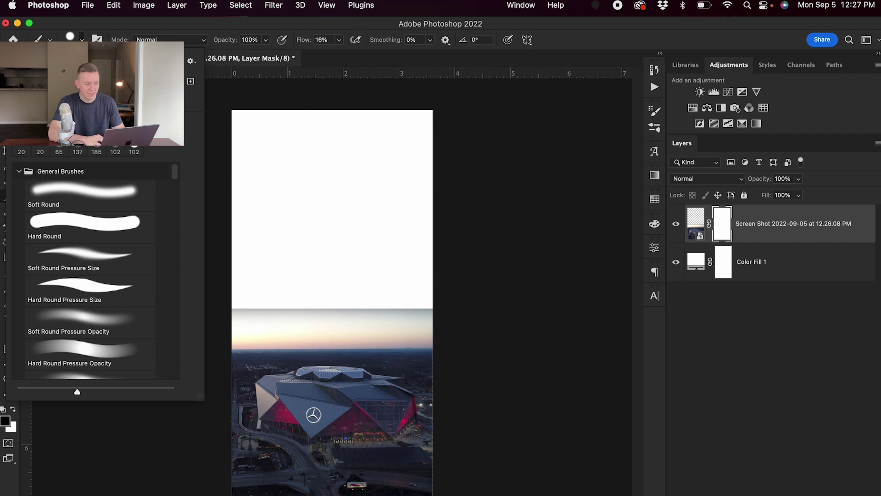
pyautogui.click(305, 315)
pyautogui.moveTo(305, 310)
pyautogui.mouseDown()
pyautogui.moveTo(231, 313)
pyautogui.moveTo(345, 300)
pyautogui.moveTo(331, 302)
pyautogui.moveTo(355, 305)
pyautogui.moveTo(318, 306)
pyautogui.moveTo(389, 315)
pyautogui.moveTo(375, 315)
pyautogui.moveTo(442, 309)
pyautogui.mouseUp()
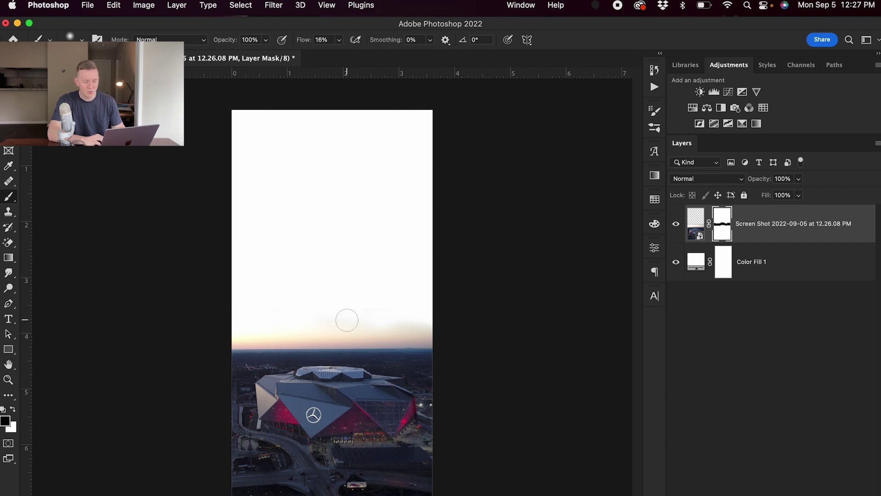
pyautogui.press('v')
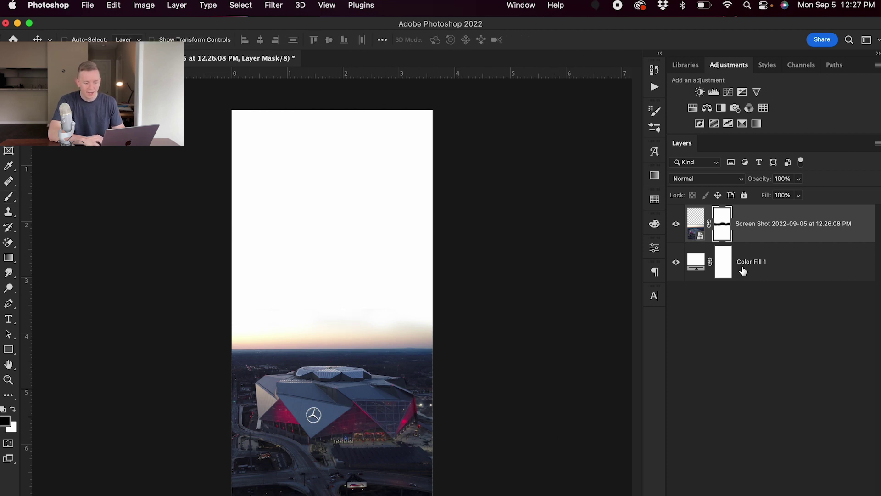
# - Recolor the Color Fill 1 background with an off-white sampled from the sky just above the horizon
pyautogui.doubleClick(697, 268)
pyautogui.click(388, 333)
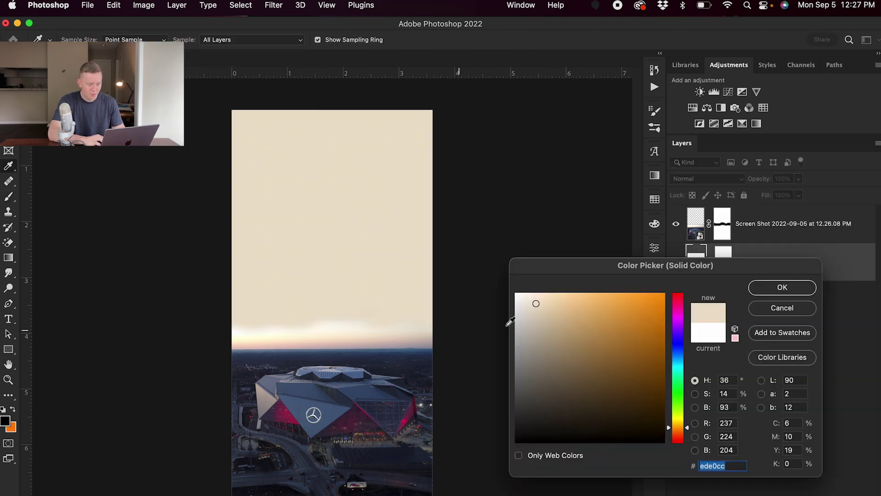
pyautogui.moveTo(536, 303); pyautogui.dragTo(516, 306)
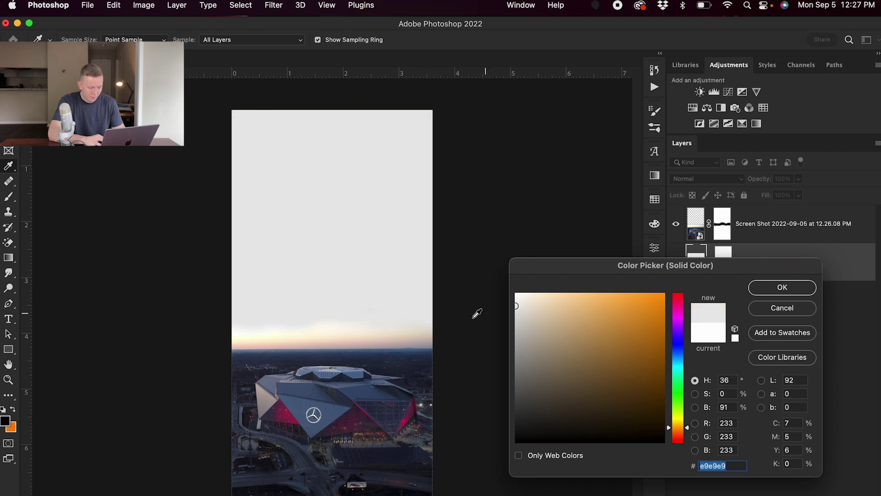
pyautogui.click(346, 327)
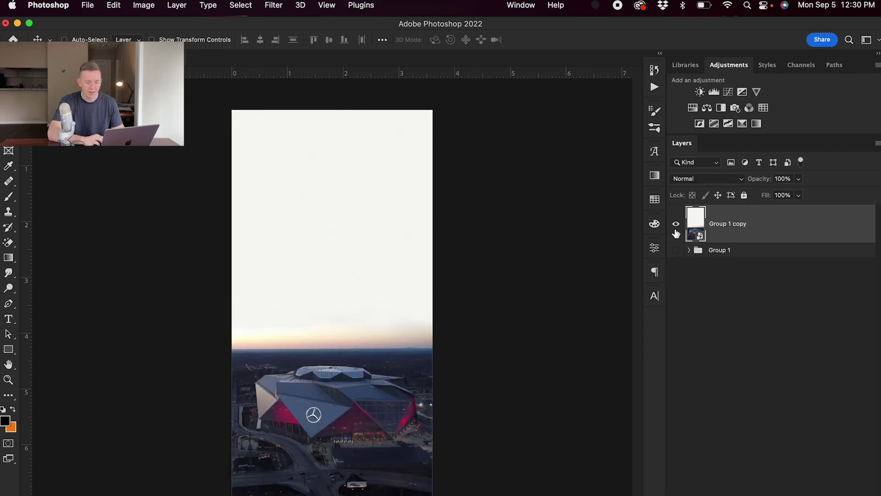
# - Start Sky Replacement on the Group 1 copy layer and expand the Sunsets sky presets
pyautogui.click(676, 225)
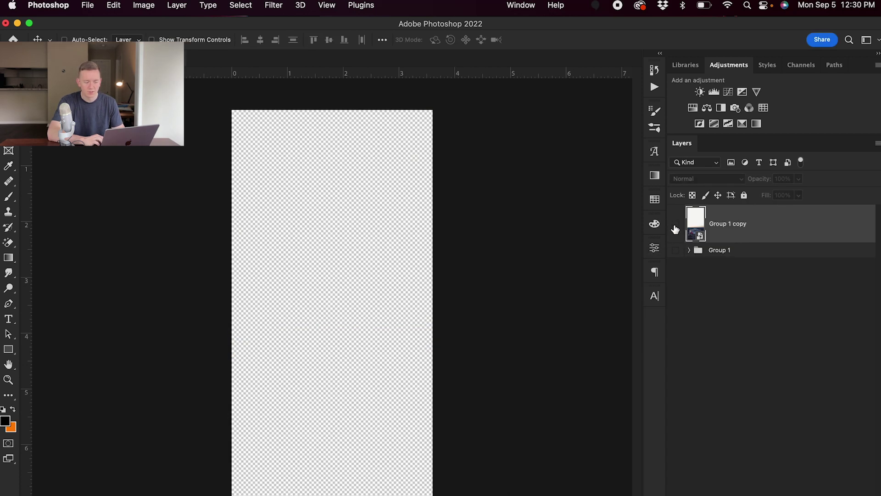
pyautogui.click(676, 225)
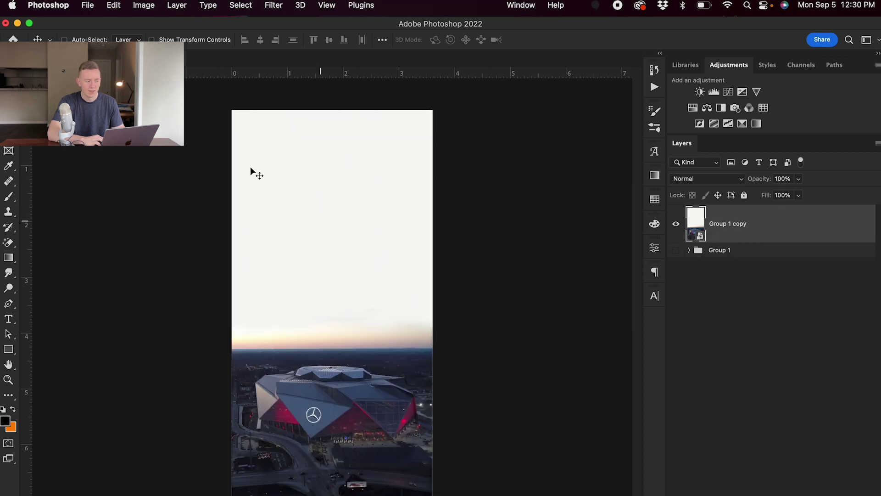
pyautogui.click(112, 4)
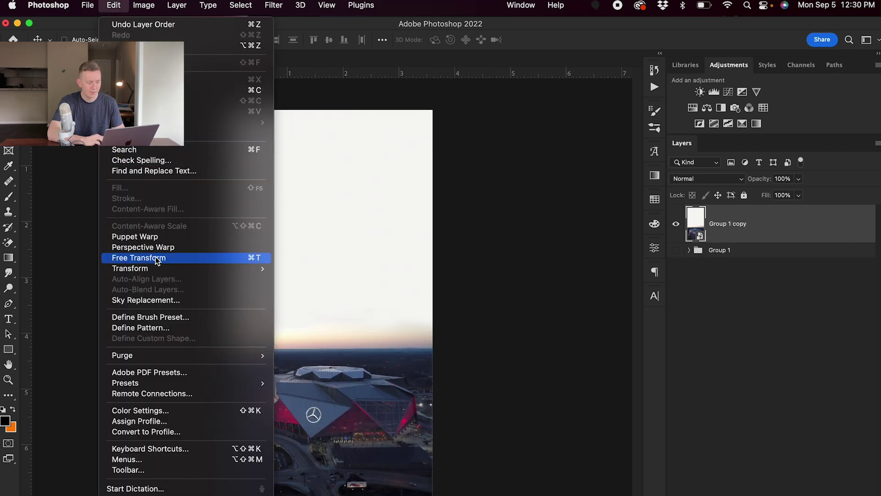
pyautogui.click(146, 300)
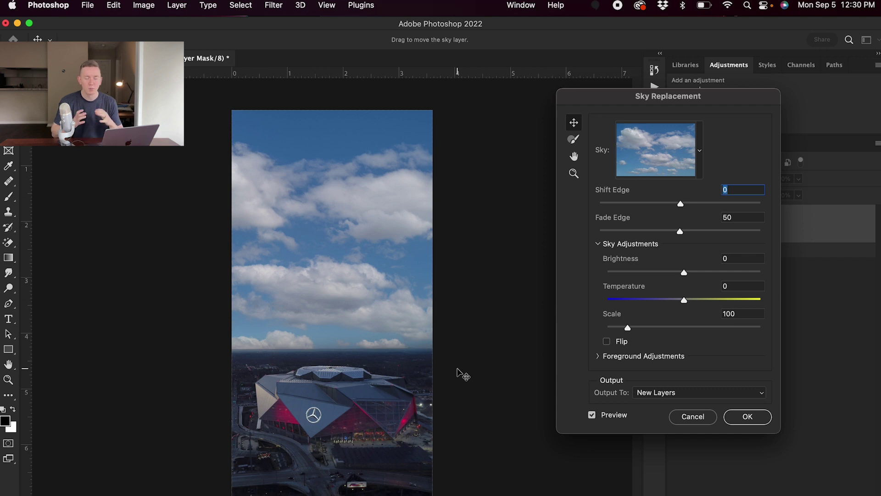
pyautogui.click(655, 150)
pyautogui.scroll(-5, 660, 343)
pyautogui.click(603, 433)
pyautogui.scroll(-5, 644, 418)
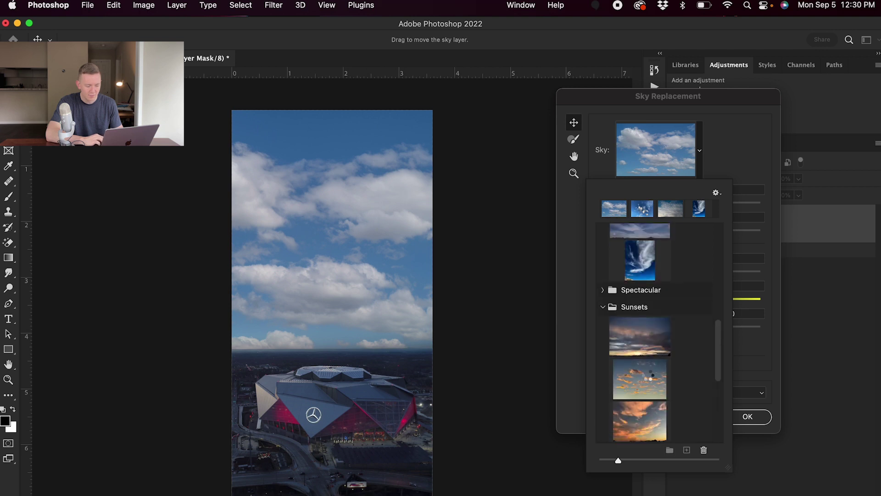
# - Try several Sunsets skies and apply the dark blue one with pink-purple clouds at the horizon, output to new layers
pyautogui.click(647, 379)
pyautogui.scroll(-3, 648, 422)
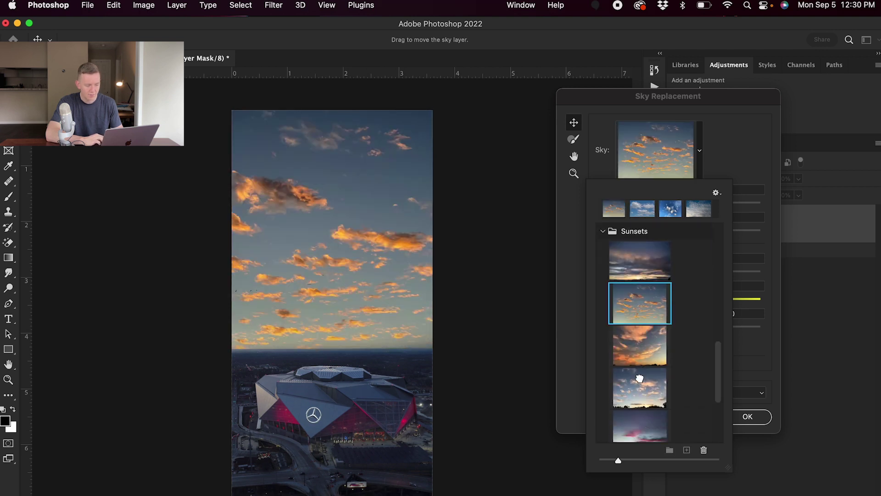
pyautogui.click(640, 378)
pyautogui.scroll(-3, 641, 380)
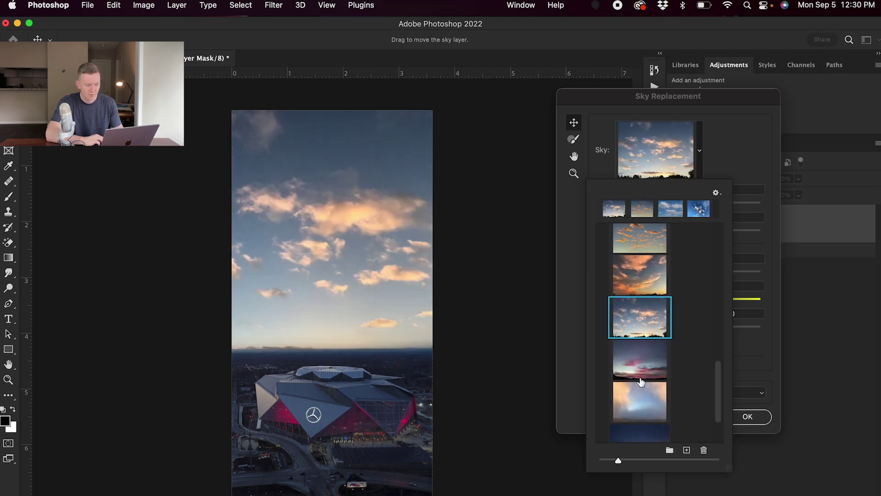
pyautogui.click(642, 410)
pyautogui.scroll(-2, 643, 412)
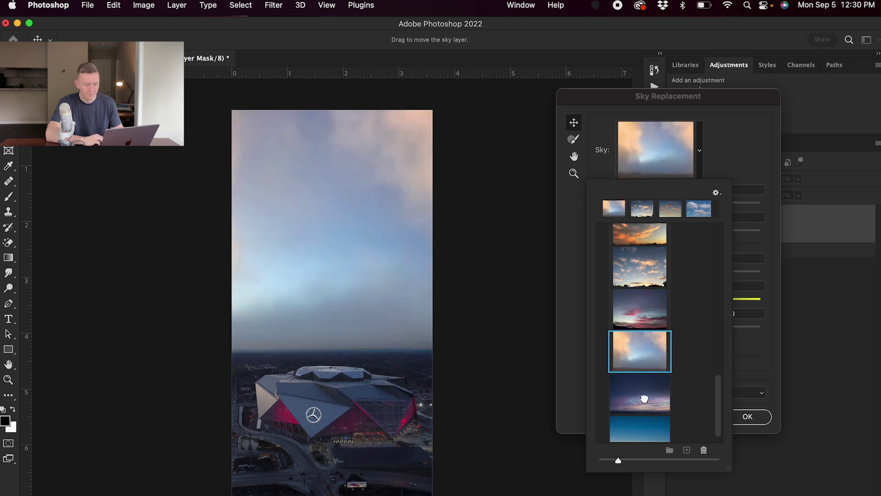
pyautogui.click(645, 397)
pyautogui.scroll(-1, 646, 416)
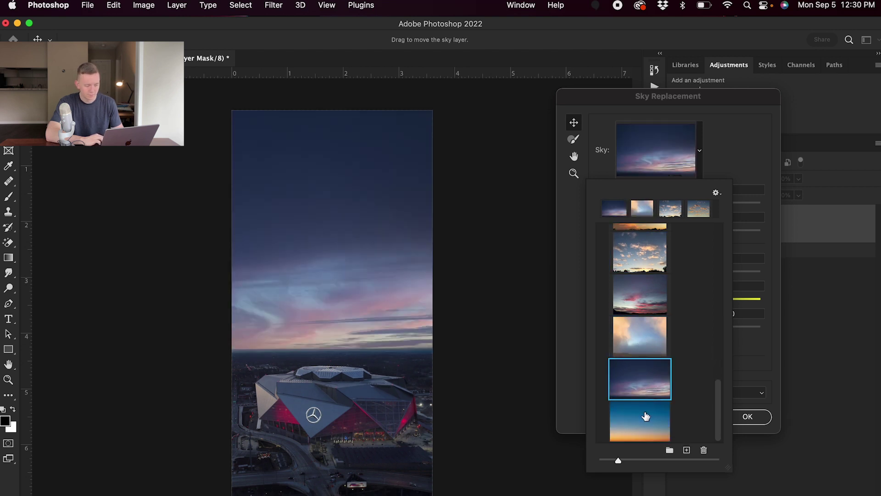
pyautogui.click(641, 419)
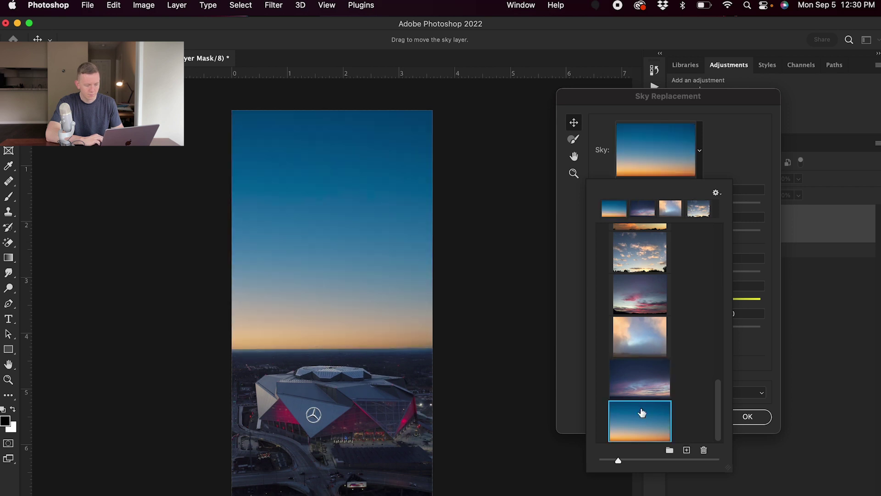
pyautogui.click(641, 376)
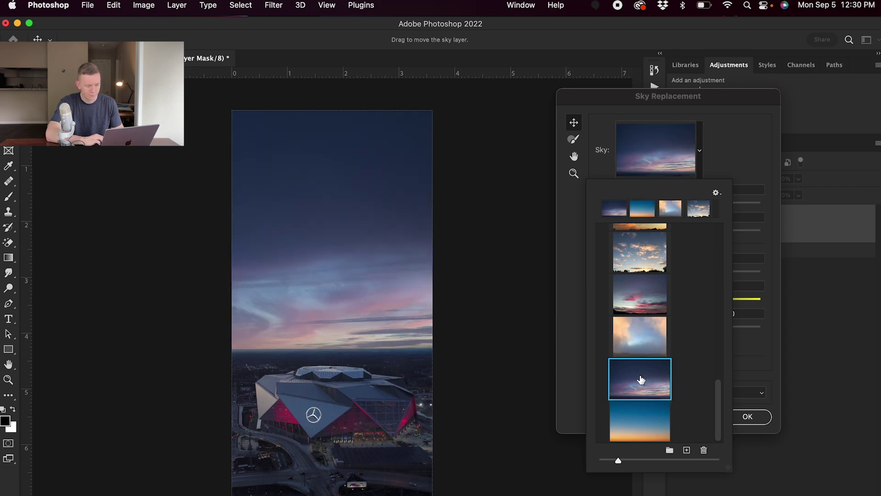
pyautogui.click(748, 416)
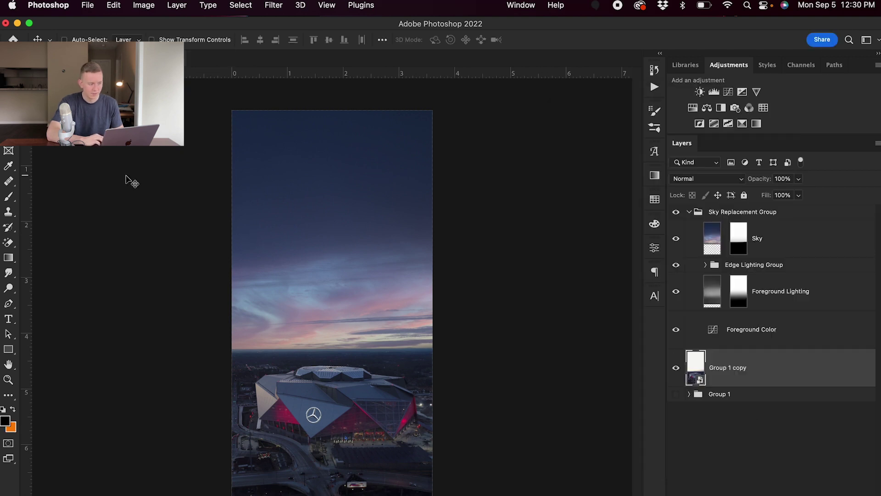
# - Save a copy of the stadium artwork to the Dropbox folder as a PNG named mercedez-benz-2
pyautogui.click(88, 5)
pyautogui.click(121, 146)
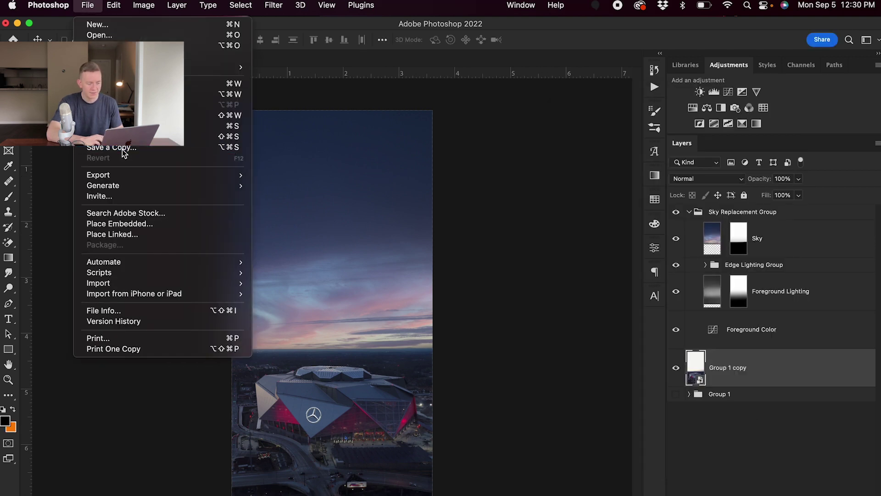
pyautogui.click(254, 399)
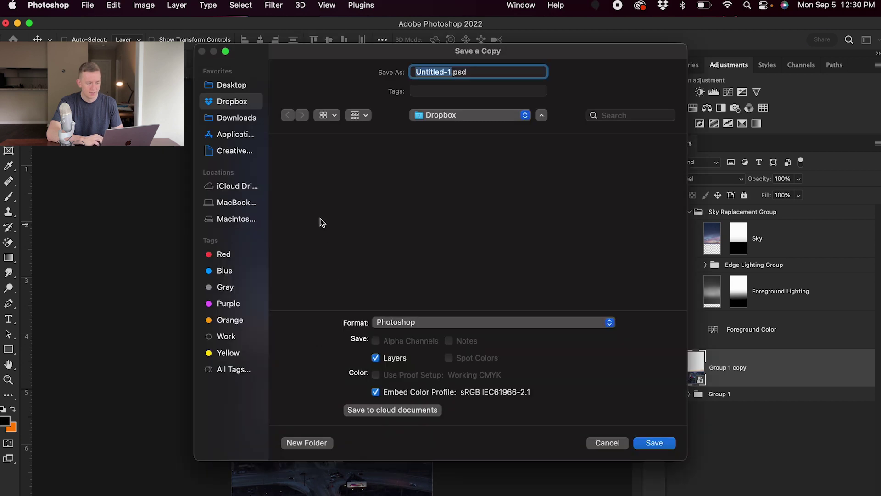
pyautogui.click(379, 182)
pyautogui.click(469, 71)
pyautogui.write('-2')
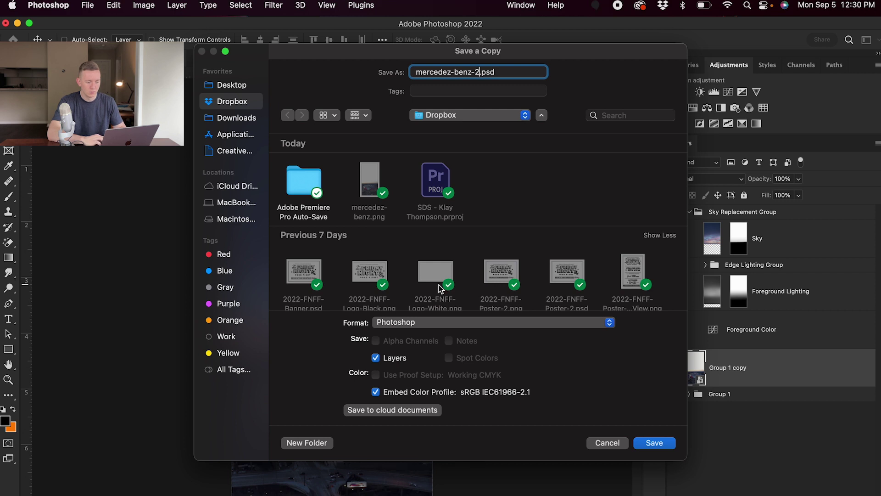
pyautogui.click(425, 322)
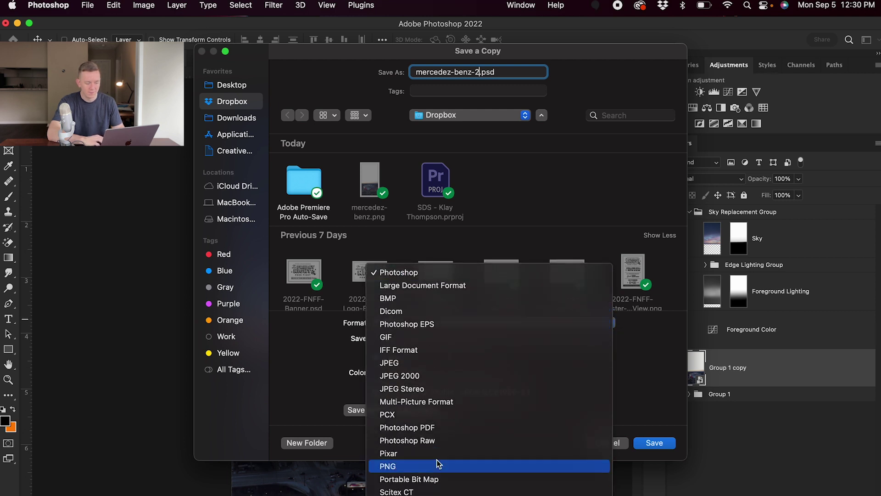
pyautogui.click(437, 464)
pyautogui.click(646, 443)
pyautogui.click(577, 347)
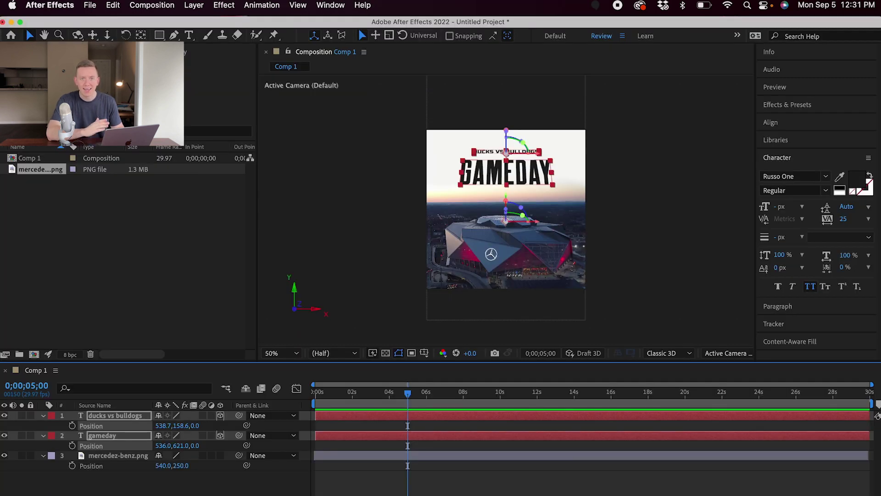
# - Import mercedez-benz-2.png into After Effects, add it to Comp 1 beneath the other layers and delete the old mercedez-benz.png layer
pyautogui.press('super+Tab')
pyautogui.moveTo(382, 170); pyautogui.dragTo(125, 322)
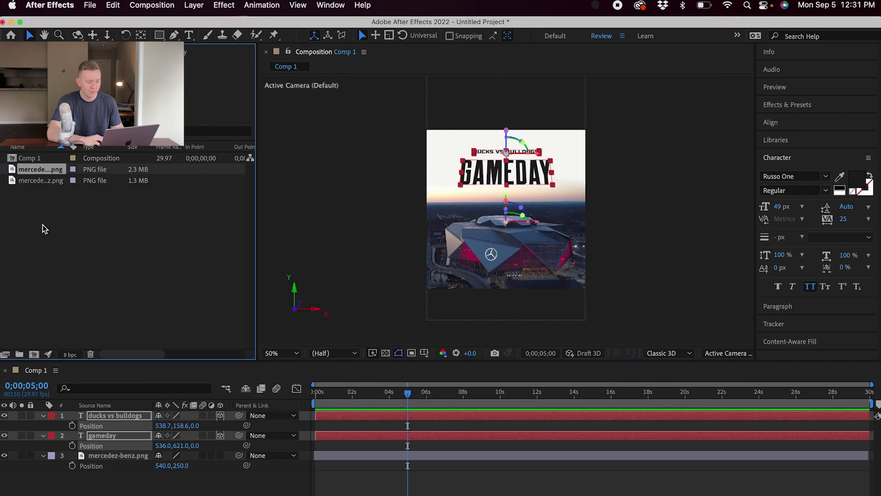
pyautogui.moveTo(39, 170); pyautogui.dragTo(335, 479)
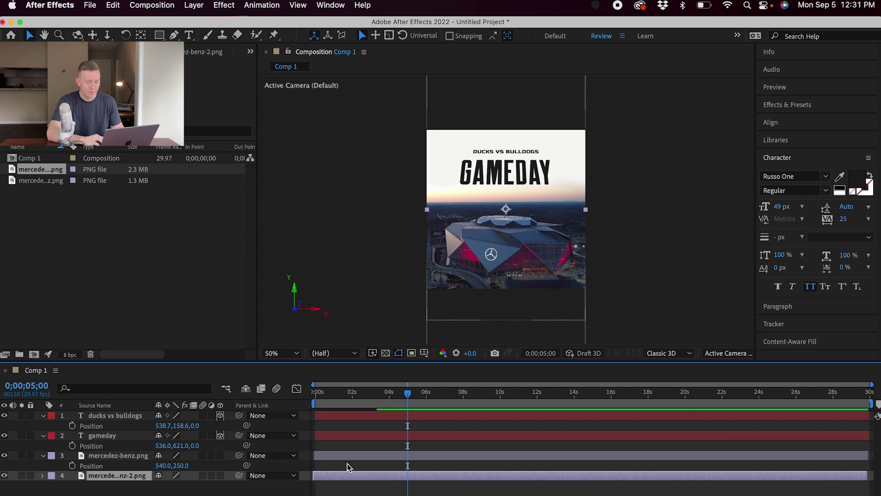
pyautogui.click(348, 455)
pyautogui.press('Delete')
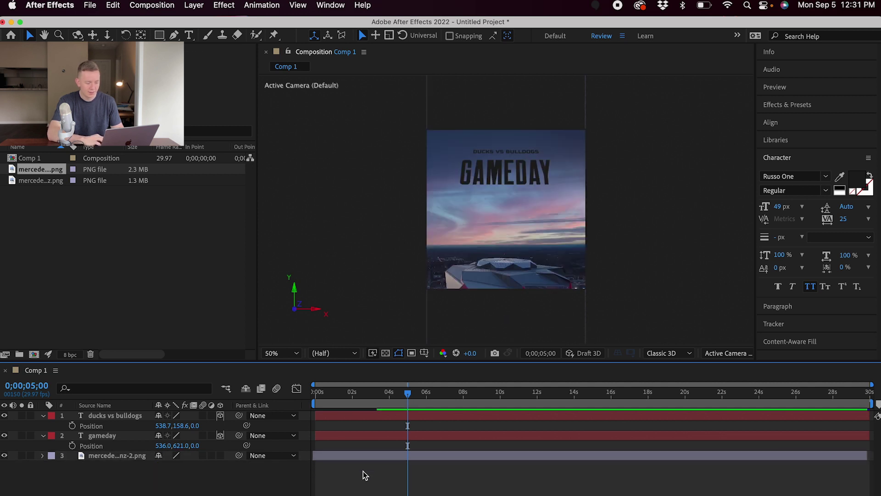
# - Move the mercedez-benz-2.png layer up to position 540, 238 so the stadium fits in the frame
pyautogui.click(364, 457)
pyautogui.press('p')
pyautogui.moveTo(180, 466); pyautogui.dragTo(18, 456)
# - Change the fill colour of the gameday and ducks vs bulldogs text layers to white
pyautogui.click(96, 436)
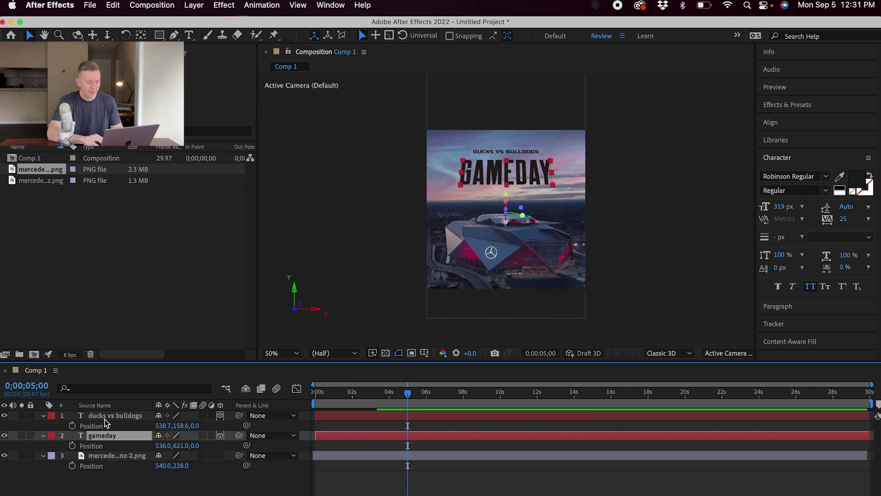
pyautogui.keyDown('shift'); pyautogui.click(105, 416); pyautogui.keyUp('shift')
pyautogui.click(859, 183)
pyautogui.moveTo(310, 232); pyautogui.dragTo(278, 189)
pyautogui.click(560, 214)
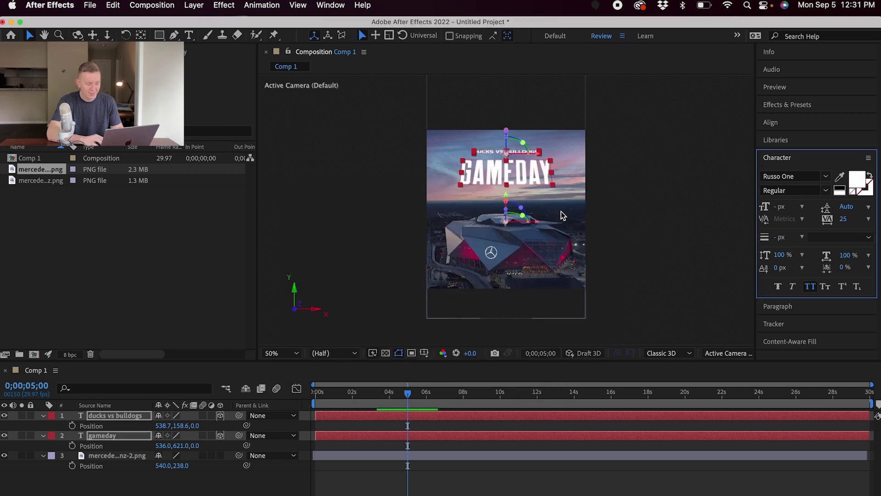
# - Scale both text layers up together, with ducks vs bulldogs at 96% and gameday at 115%
pyautogui.press('s')
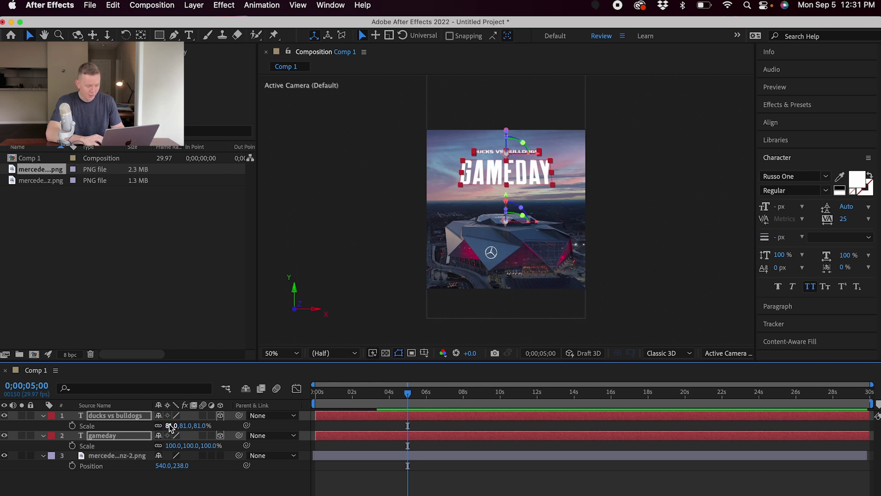
pyautogui.press('s')
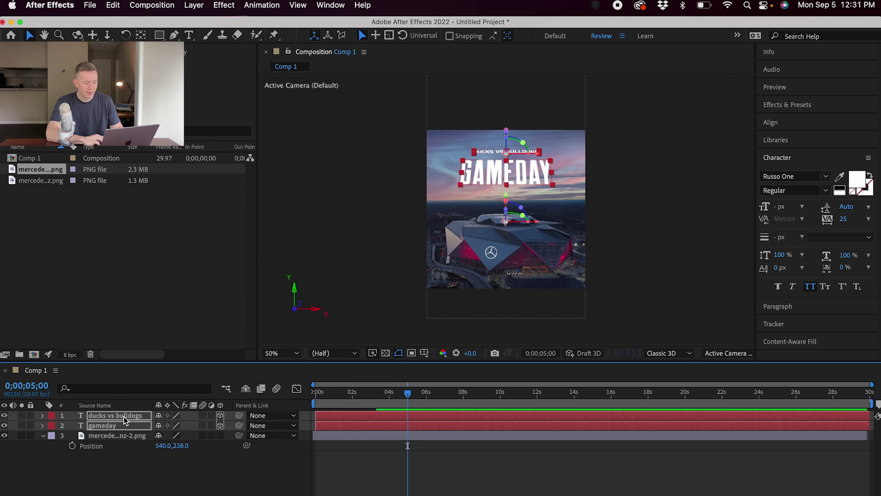
pyautogui.press('s')
pyautogui.moveTo(172, 448); pyautogui.dragTo(179, 445)
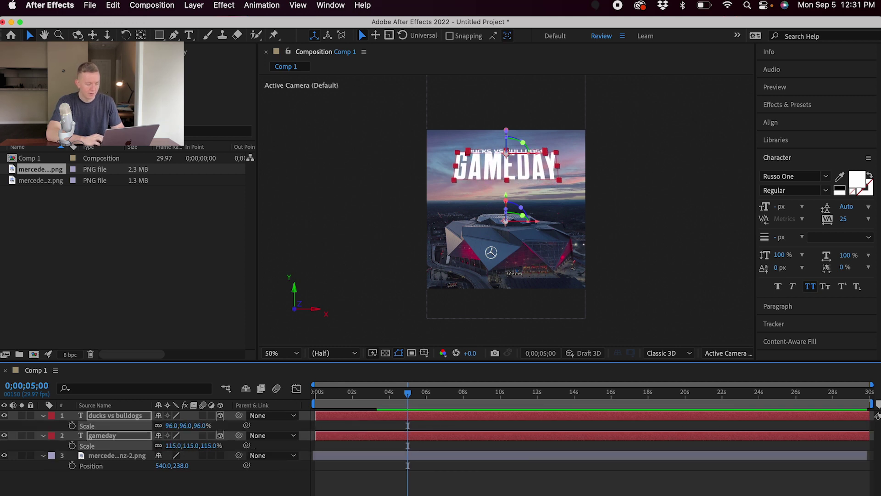
# - Lower the gameday text layer to position 536, 680, 0 so it clears the ducks vs bulldogs line
pyautogui.click(133, 449)
pyautogui.click(125, 438)
pyautogui.press('p')
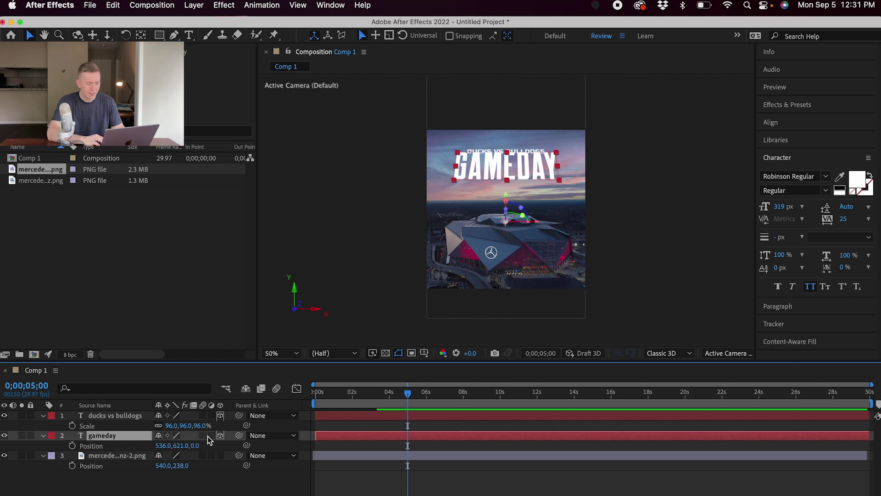
pyautogui.moveTo(180, 448); pyautogui.dragTo(214, 443)
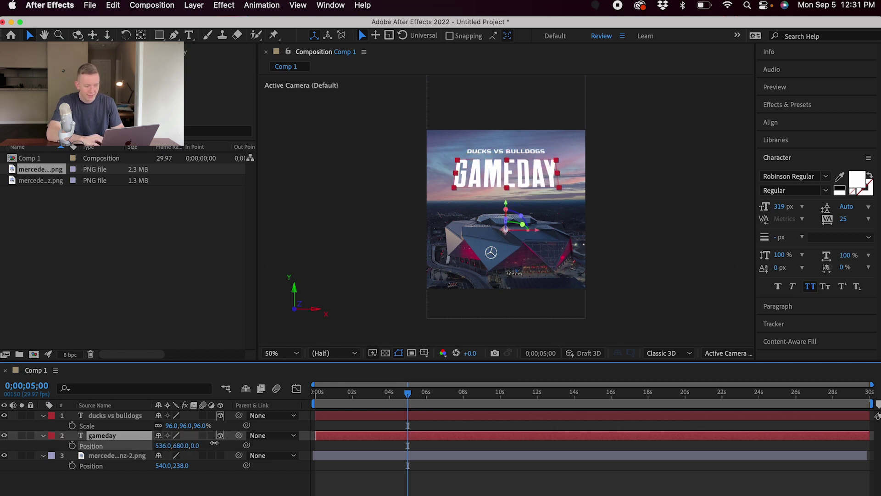
# - Preview the composition from the start past the title animation, then check the reference tweet in Chrome
pyautogui.moveTo(364, 395); pyautogui.dragTo(317, 393)
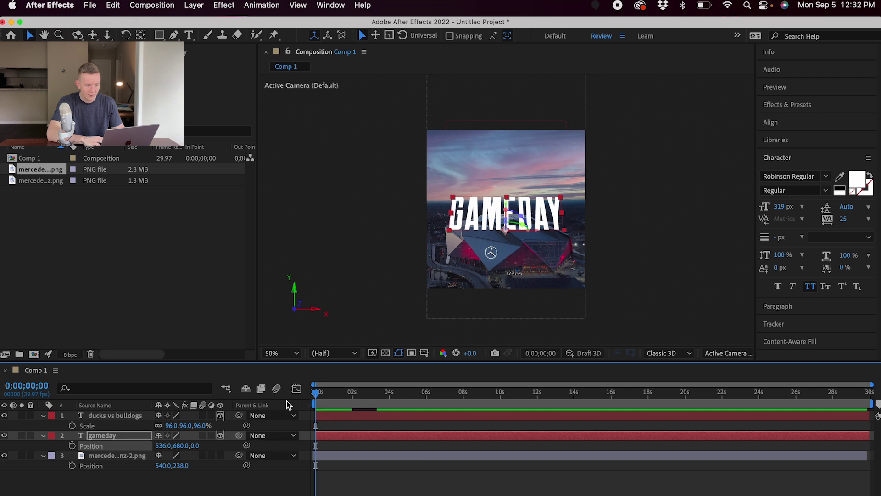
pyautogui.press('space')
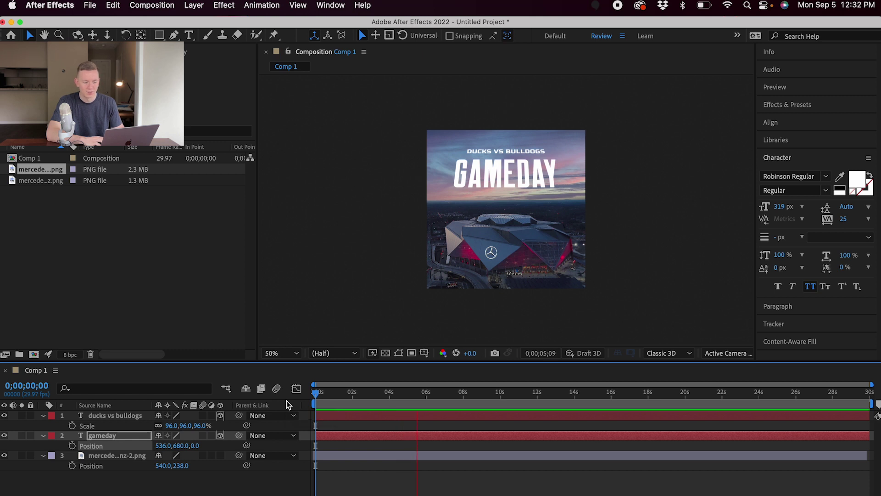
pyautogui.press('space')
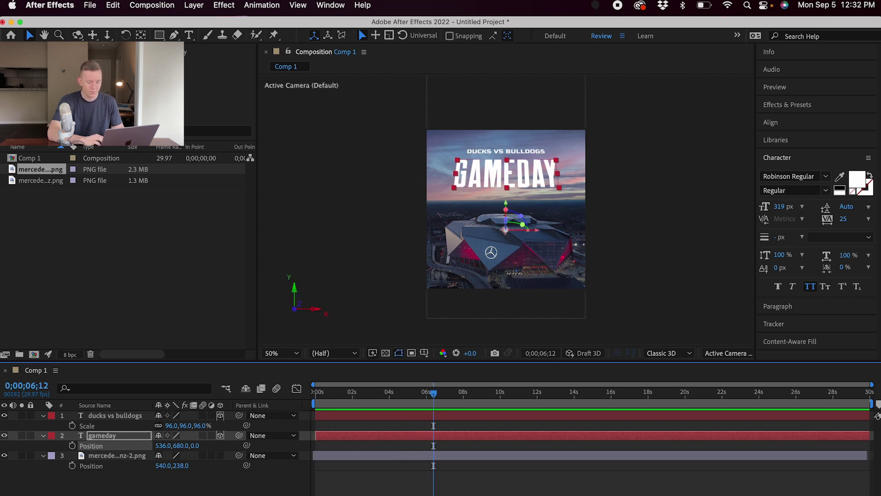
pyautogui.press('super+Tab')
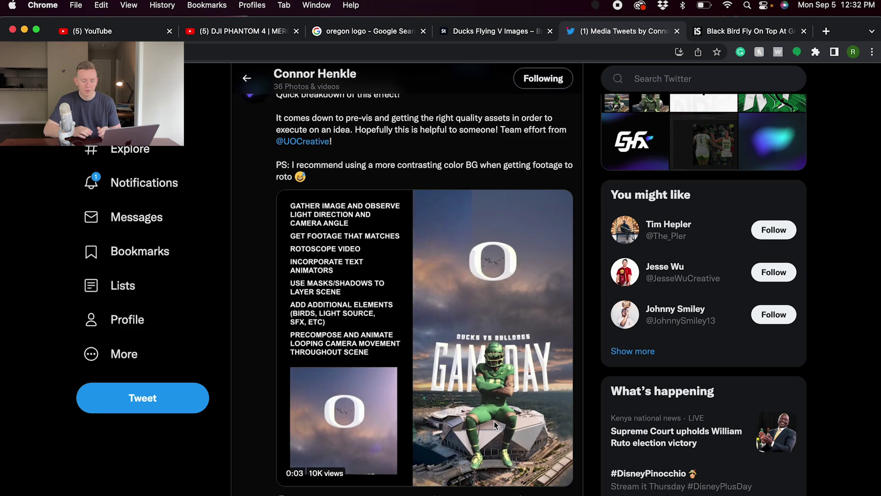
# - Switch to Photoshop and create a new 1080 × 1080 px document at 300 ppi
pyautogui.press('super+Tab')
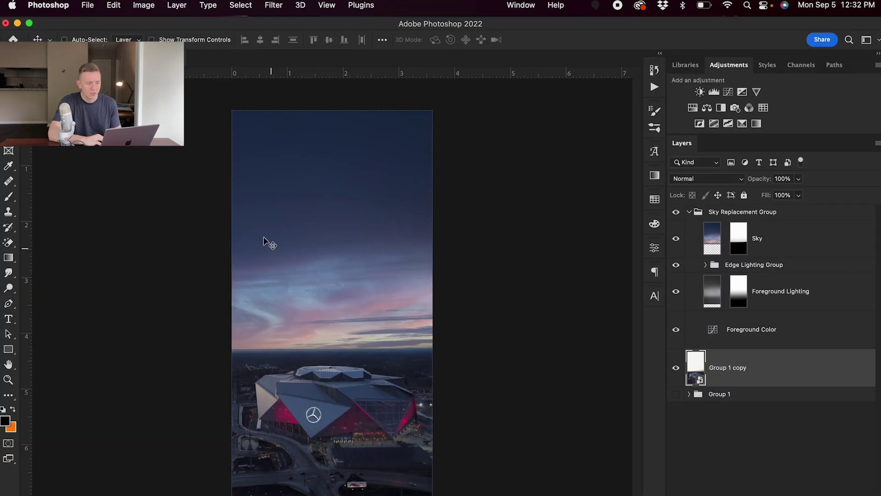
pyautogui.click(90, 7)
pyautogui.click(100, 21)
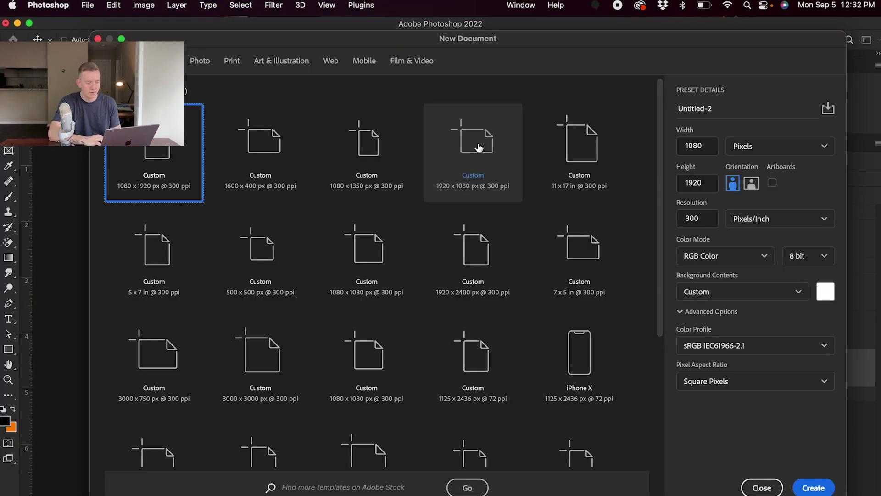
pyautogui.click(707, 182)
pyautogui.write('1080')
pyautogui.click(821, 489)
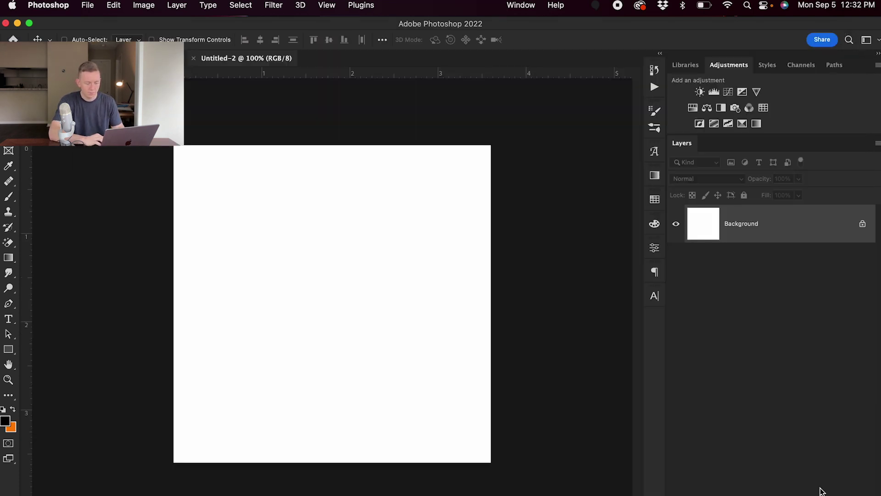
# - Place the portrait of the smiling American football player from Downloads into the document, commit it and shift it slightly down
pyautogui.press('super+Tab')
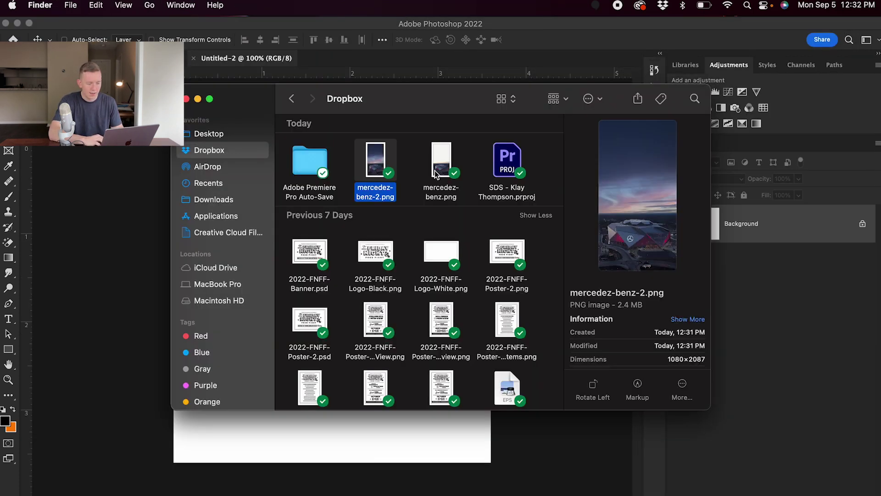
pyautogui.click(209, 199)
pyautogui.click(378, 158)
pyautogui.moveTo(378, 158); pyautogui.dragTo(91, 322)
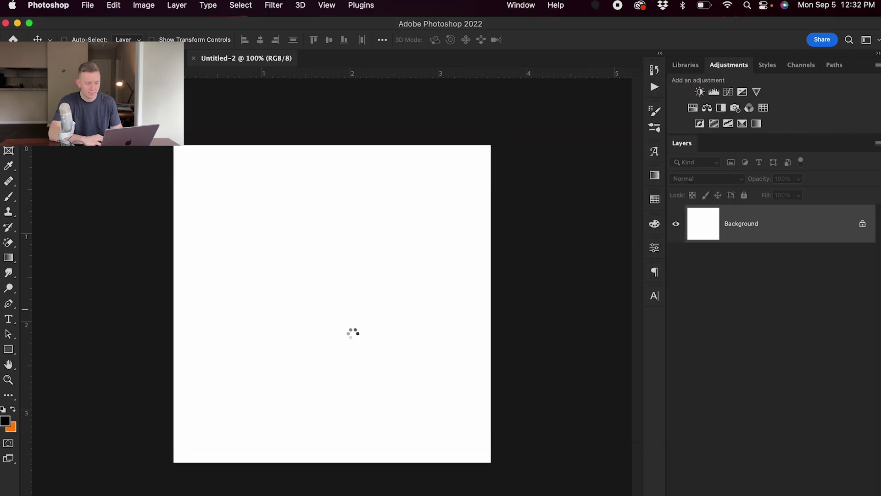
pyautogui.moveTo(215, 43); pyautogui.dragTo(219, 43)
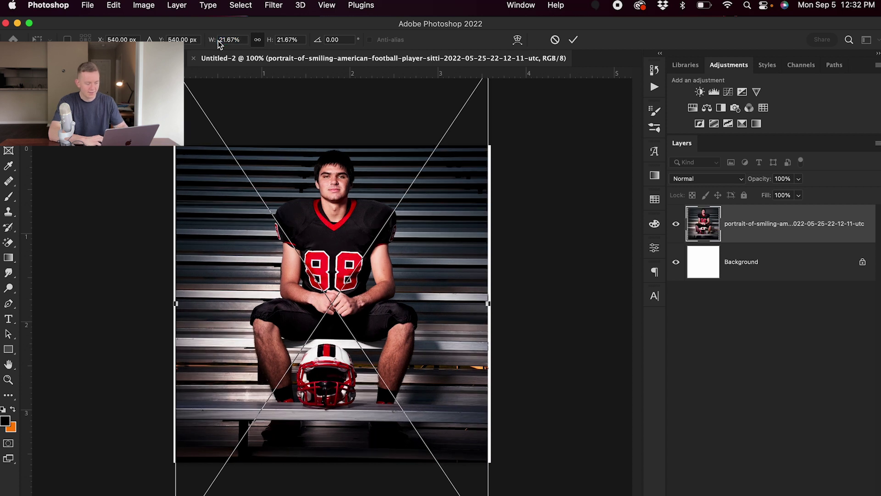
pyautogui.press('XF86MonBrightnessUp')
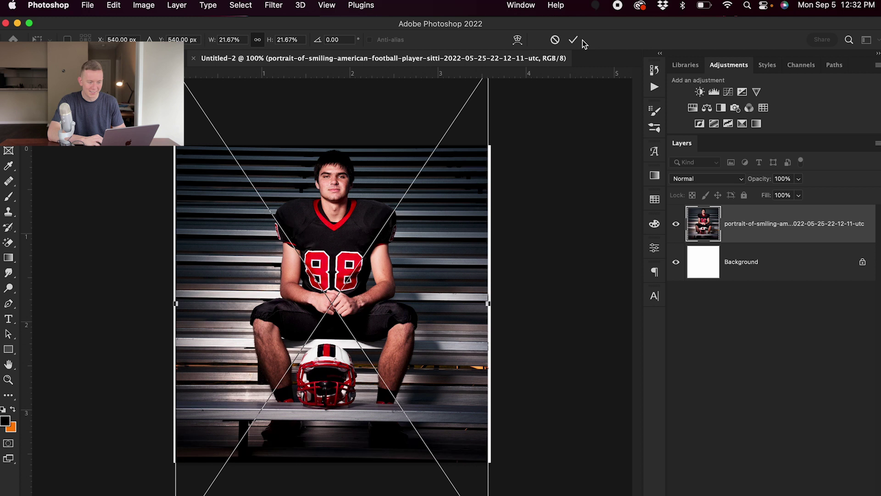
pyautogui.press('Return')
pyautogui.moveTo(423, 251); pyautogui.dragTo(424, 263)
# - Select the football player as an object and open Select and Mask with the blue overlay at 100% opacity
pyautogui.press('w')
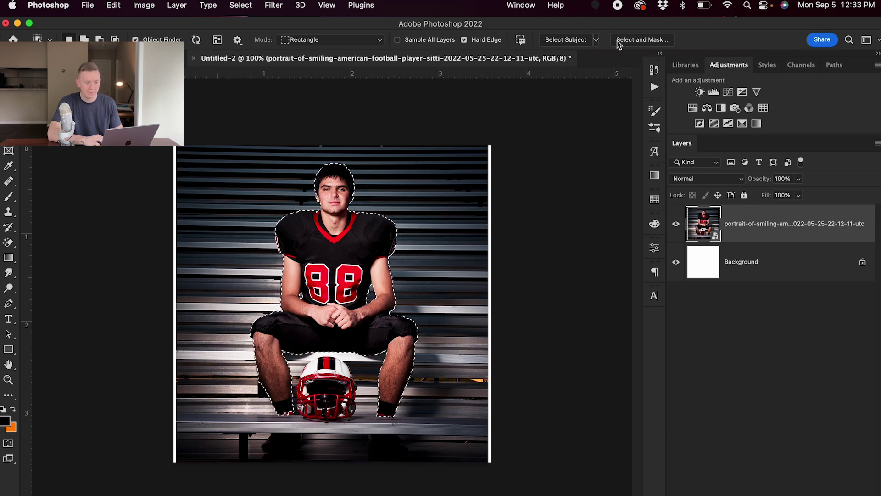
pyautogui.click(634, 43)
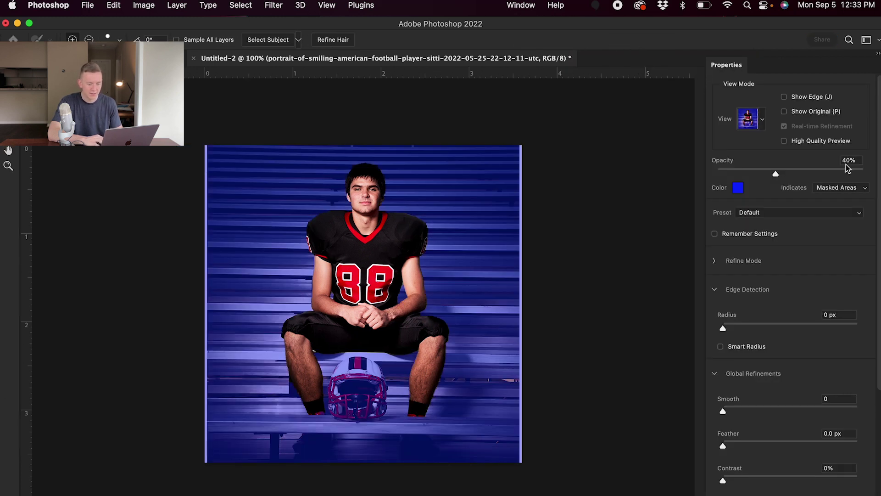
pyautogui.moveTo(842, 174); pyautogui.dragTo(877, 180)
# - Subtract the blurry background fringe around the player's hair from the selection
pyautogui.click(8, 166)
pyautogui.moveTo(409, 175); pyautogui.dragTo(436, 182)
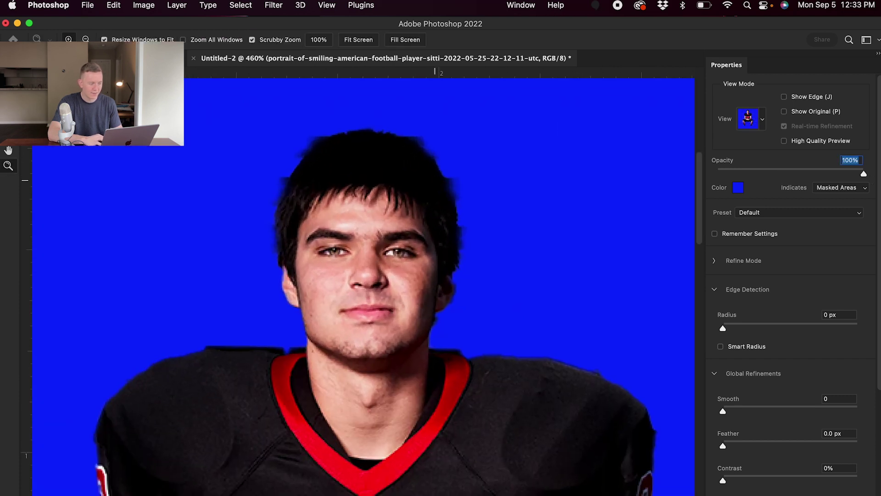
pyautogui.press('w')
pyautogui.rightClick(46, 108)
pyautogui.click(88, 40)
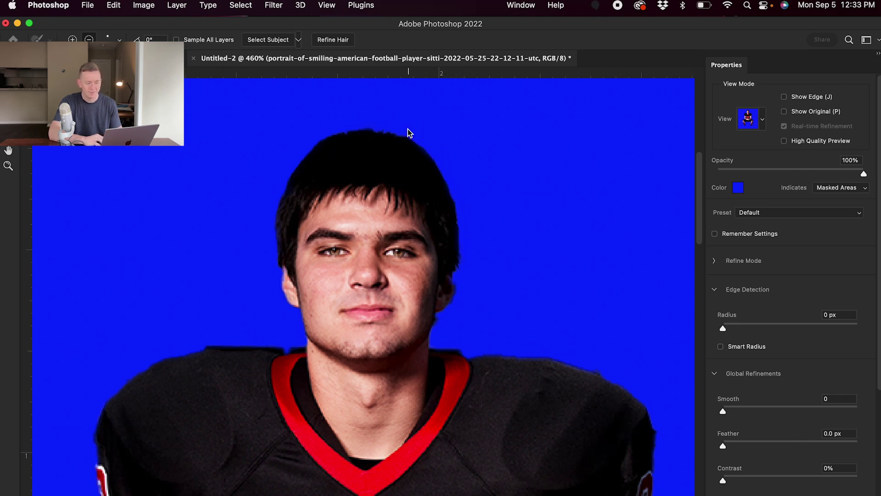
# - Subtract the leftover background along the edges of the player's lower legs and socks
pyautogui.scroll(-3, 112, 288)
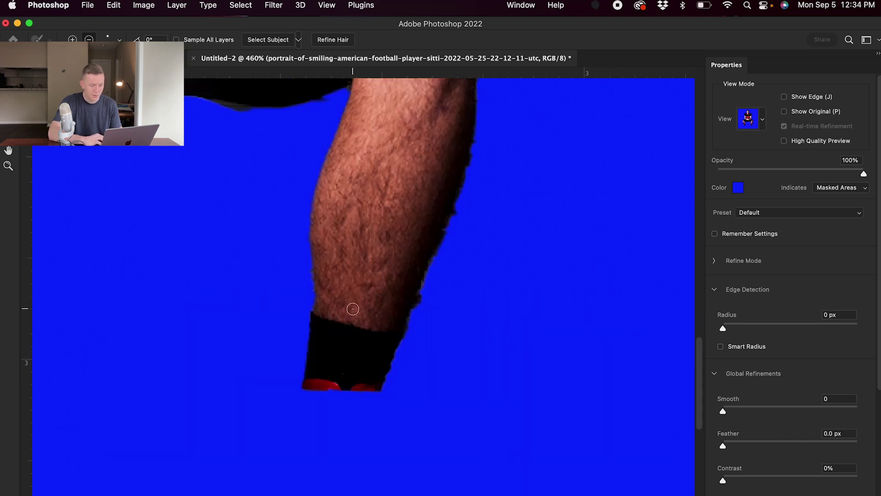
pyautogui.moveTo(419, 315); pyautogui.dragTo(477, 150)
pyautogui.hscroll(-10, 522, 329)
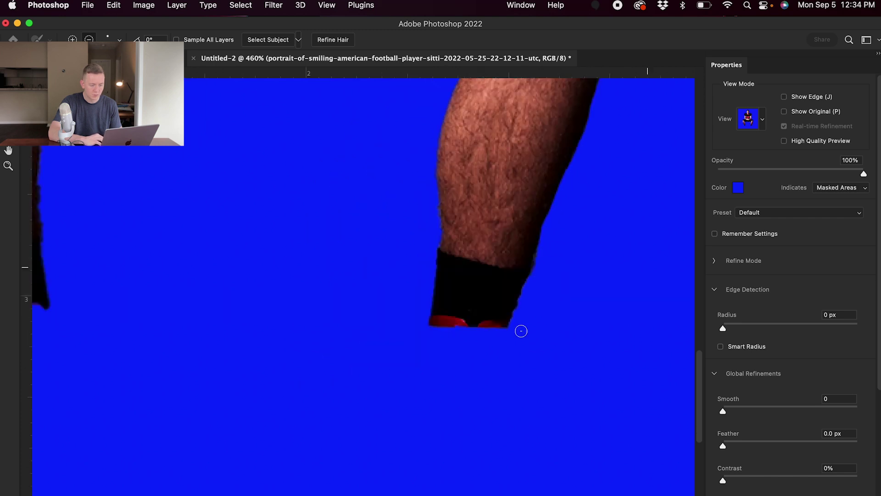
pyautogui.click(8, 166)
pyautogui.keyDown('alt'); pyautogui.click(191, 191); pyautogui.keyUp('alt')
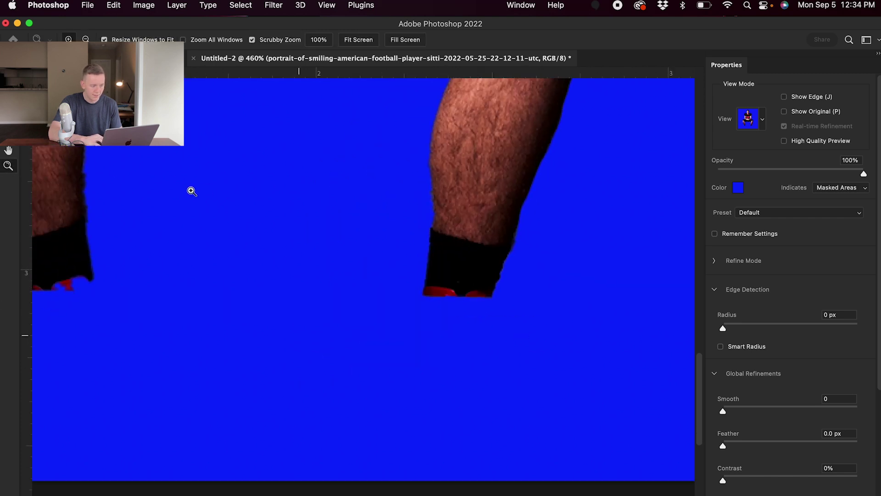
pyautogui.keyDown('alt'); pyautogui.click(169, 197); pyautogui.keyUp('alt')
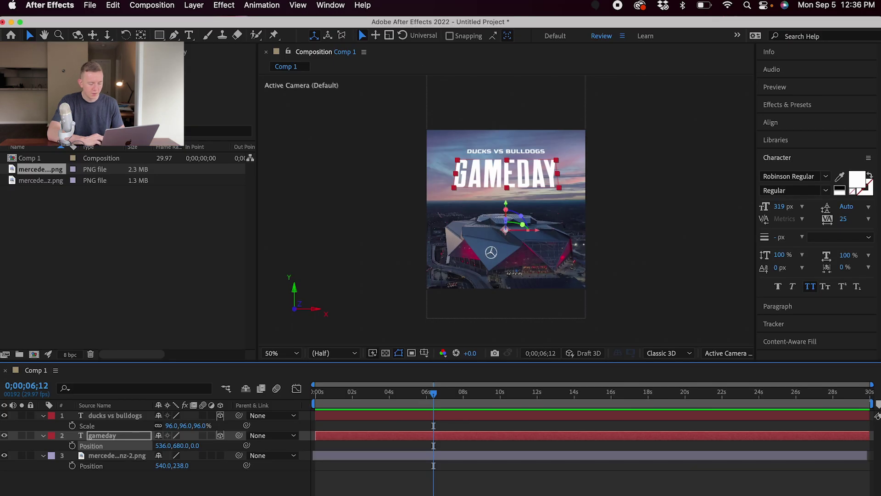
# - In After Effects, import football-player.png from Dropbox and add it to Comp 1 as the topmost layer
pyautogui.press('super+Tab')
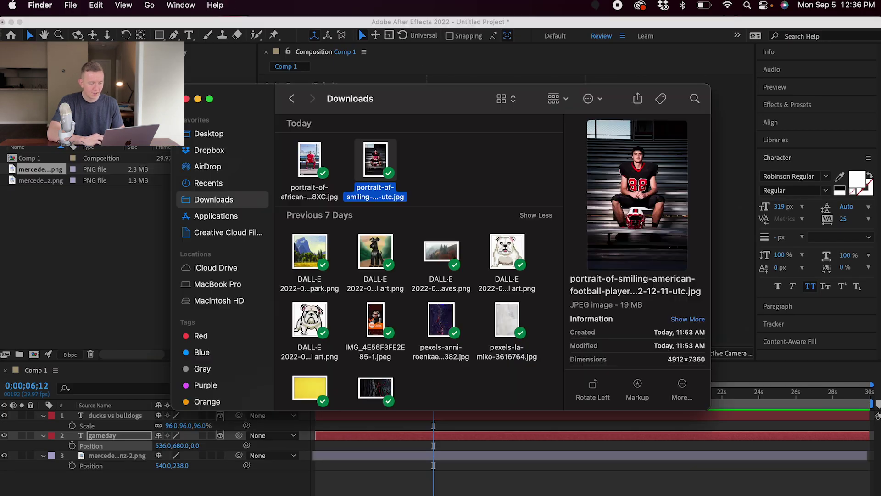
pyautogui.click(209, 150)
pyautogui.click(377, 157)
pyautogui.moveTo(378, 157); pyautogui.dragTo(55, 256)
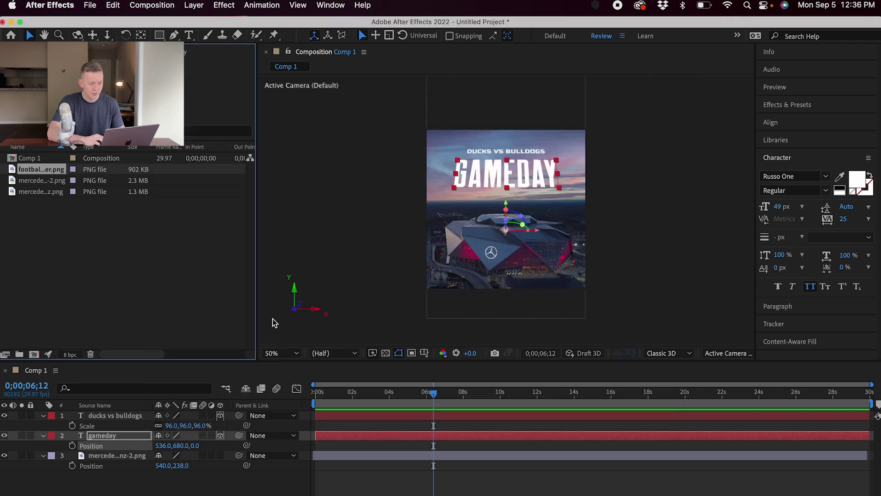
pyautogui.moveTo(31, 172); pyautogui.dragTo(354, 453)
pyautogui.hotkey('alt', 'Home')
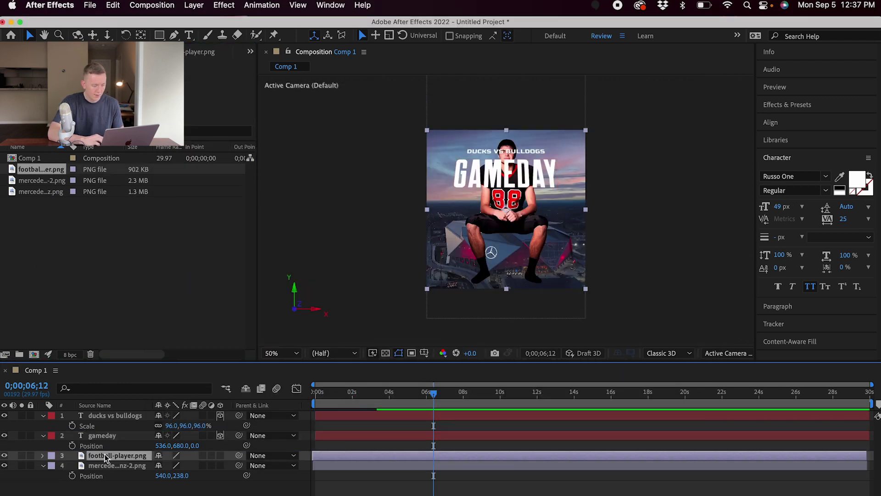
pyautogui.moveTo(101, 459); pyautogui.dragTo(104, 417)
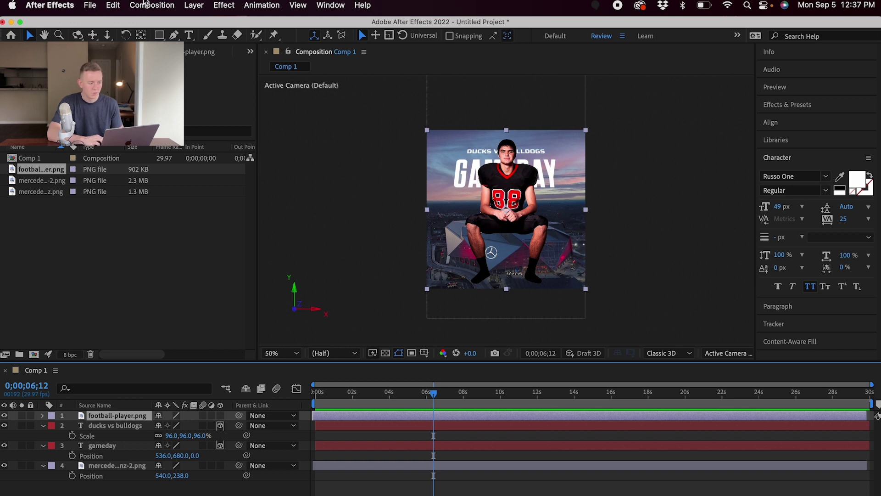
# - Set the height of Comp 1 to 1200 px in the composition settings
pyautogui.click(151, 5)
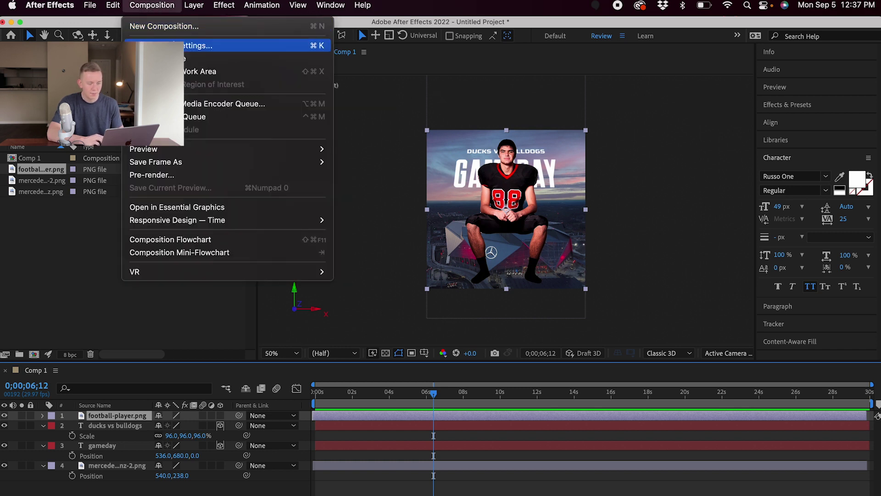
pyautogui.click(166, 42)
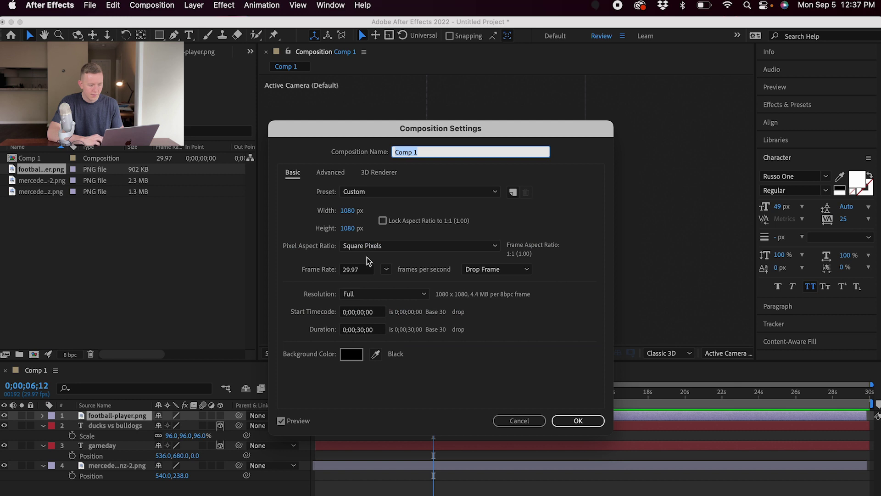
pyautogui.click(348, 229)
pyautogui.write('1200')
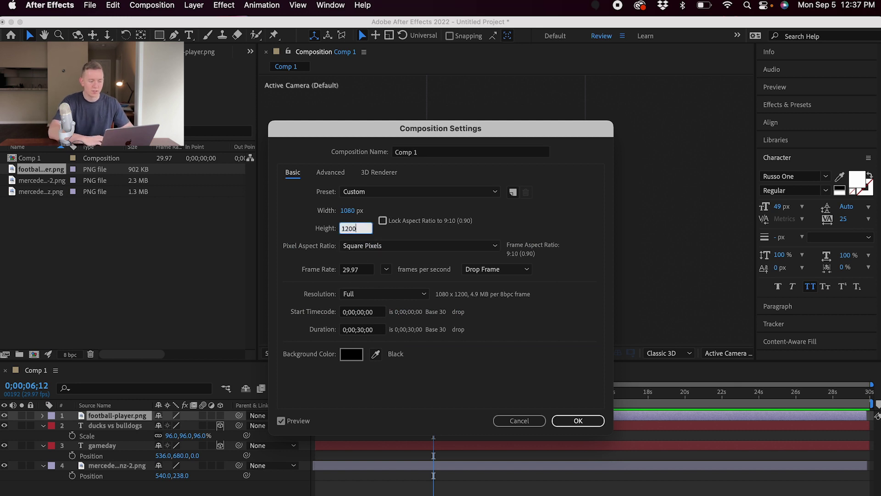
pyautogui.click(572, 421)
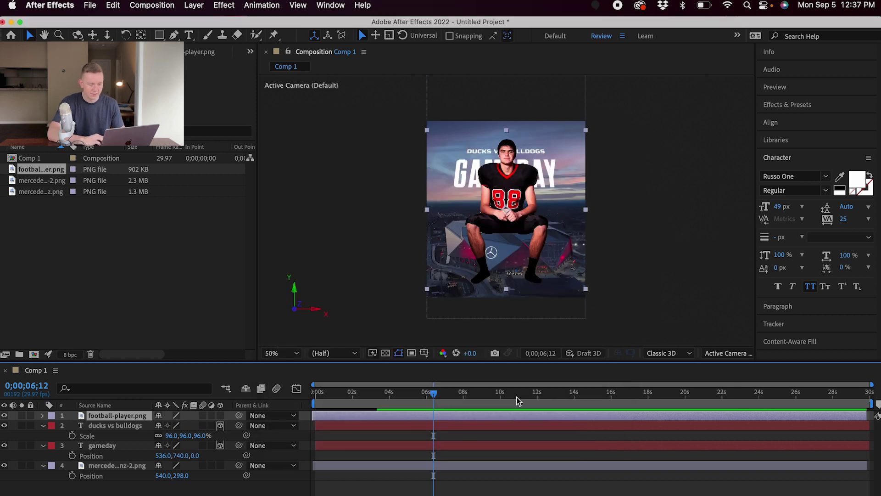
# - Lower the player and stadium layers together, to position 540, 664 for the player and 540, 362 for the stadium
pyautogui.click(110, 466)
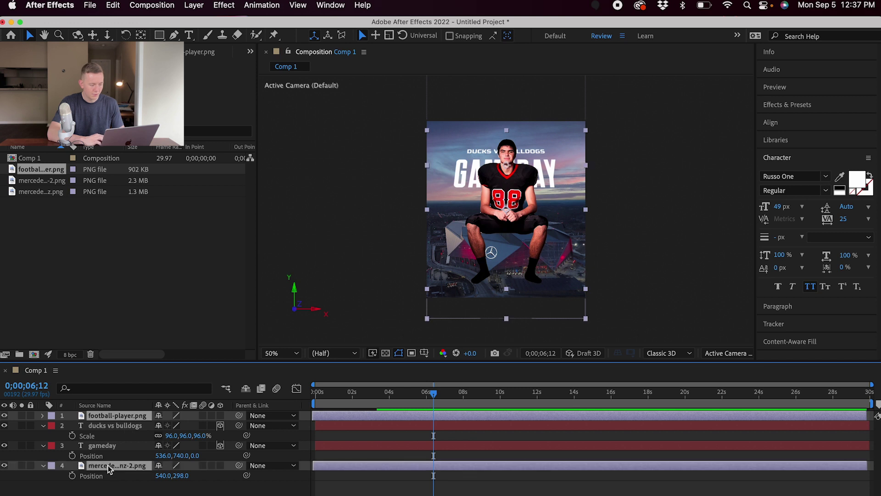
pyautogui.press('p')
pyautogui.moveTo(184, 426); pyautogui.dragTo(218, 430)
# - Raise ducks vs bulldogs to position 538.7, 145.6, 0 and gameday to 536, 667, 0, and preview the title animation
pyautogui.click(132, 436)
pyautogui.keyDown('shift'); pyautogui.click(123, 458); pyautogui.keyUp('shift')
pyautogui.press('p')
pyautogui.moveTo(190, 446); pyautogui.dragTo(136, 448)
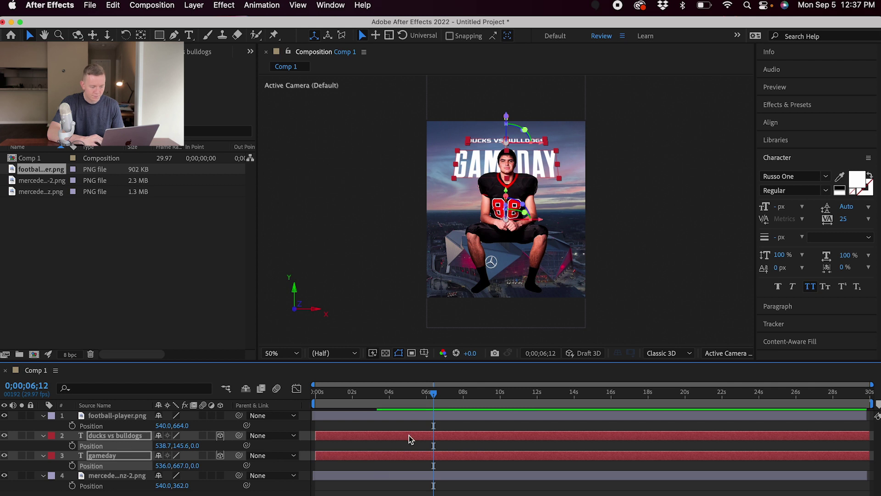
pyautogui.moveTo(433, 393); pyautogui.dragTo(332, 397)
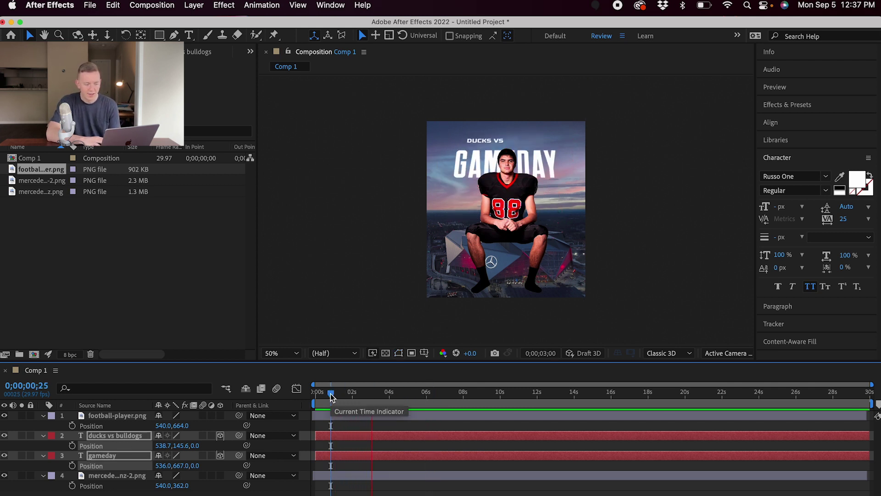
pyautogui.press('space')
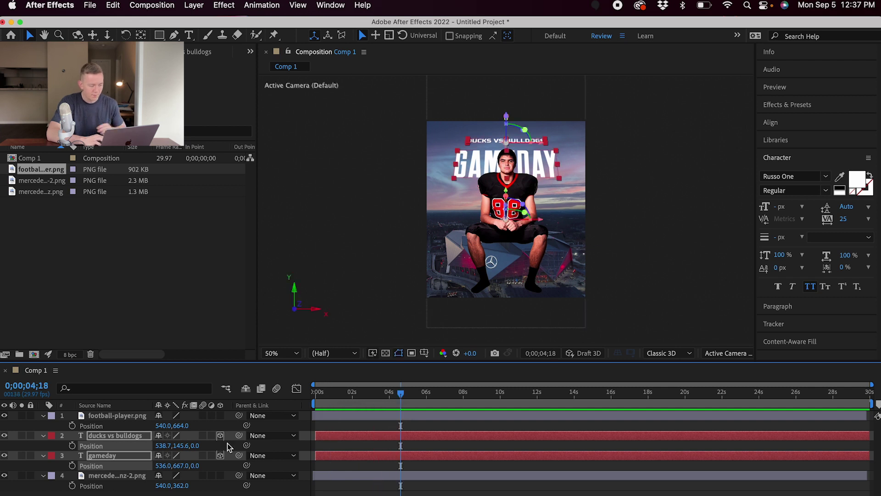
# - Scale ducks vs bulldogs to 112% and gameday to 131%, and lower gameday to position 536, 716, 0
pyautogui.press('s')
pyautogui.moveTo(174, 466); pyautogui.dragTo(185, 468)
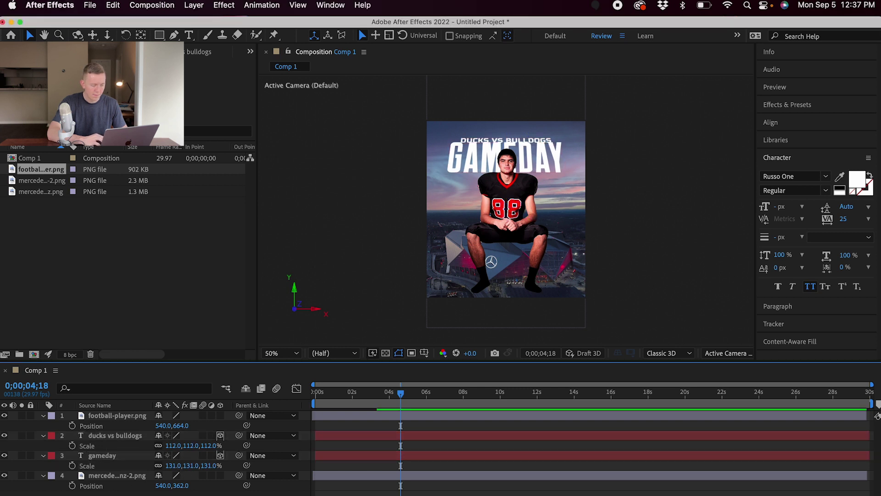
pyautogui.click(206, 456)
pyautogui.press('p')
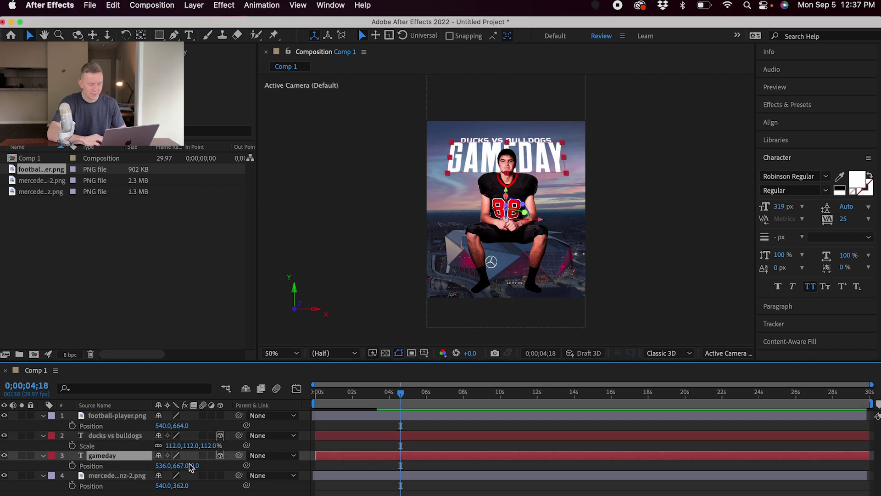
pyautogui.moveTo(191, 468); pyautogui.dragTo(204, 466)
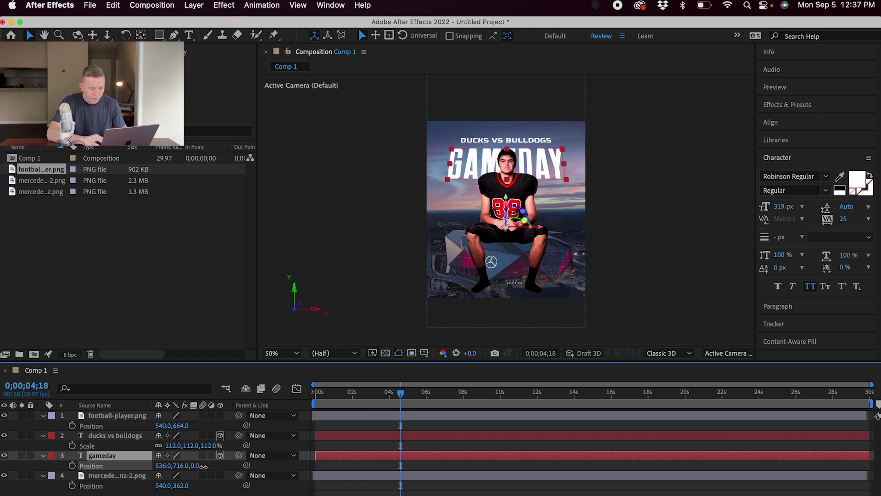
# - Preview the title animation from the start and compare its letter motion with the reference tweet's video in Chrome
pyautogui.click(314, 398)
pyautogui.press('space')
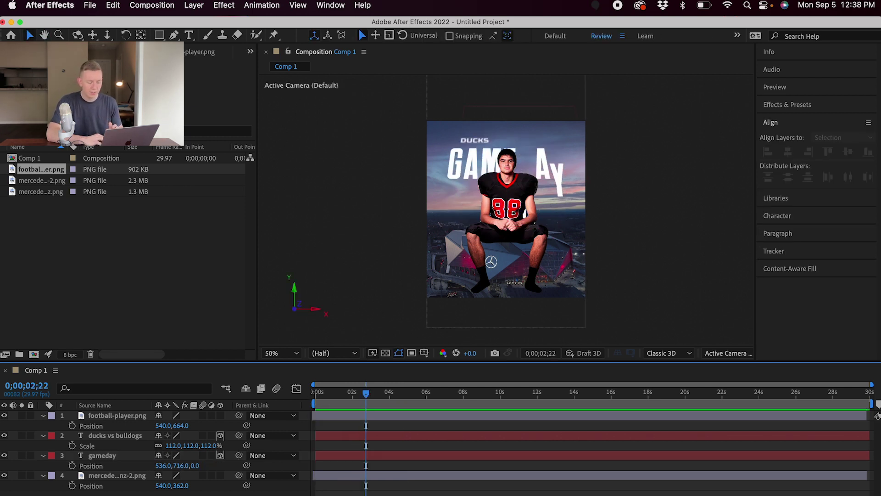
pyautogui.press('super+Tab')
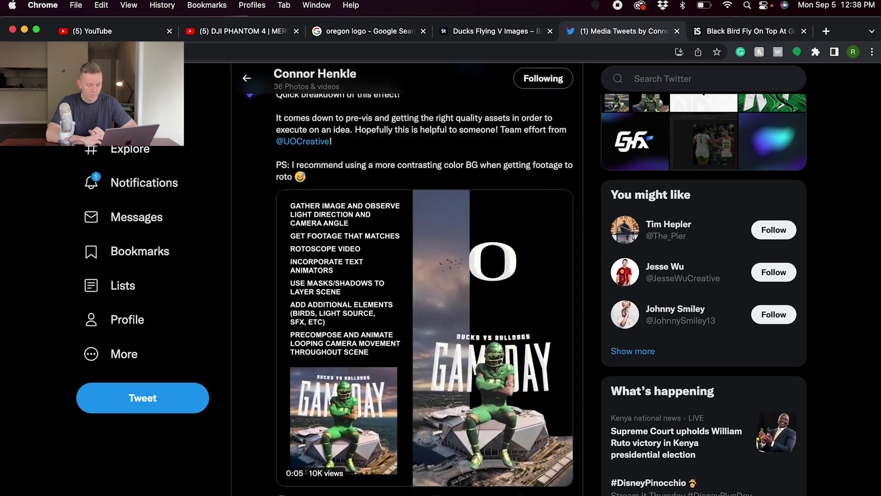
pyautogui.press('super+Tab')
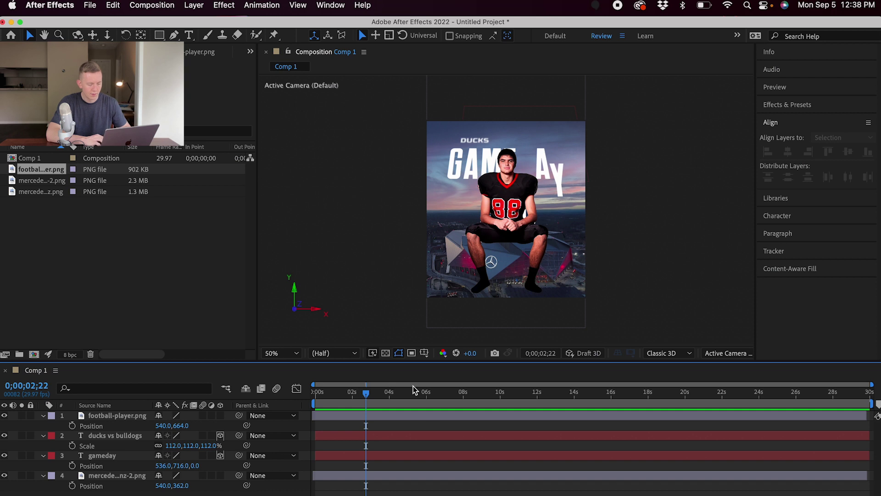
pyautogui.moveTo(366, 393); pyautogui.dragTo(324, 396)
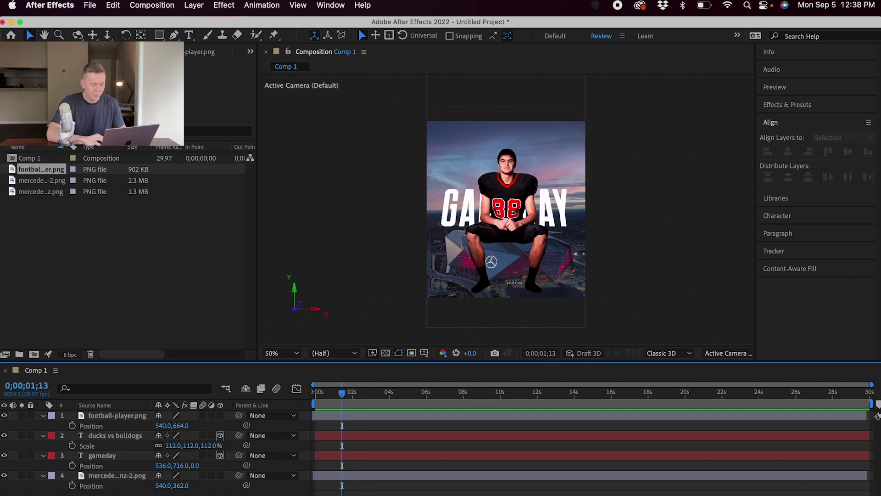
pyautogui.press('super+Tab')
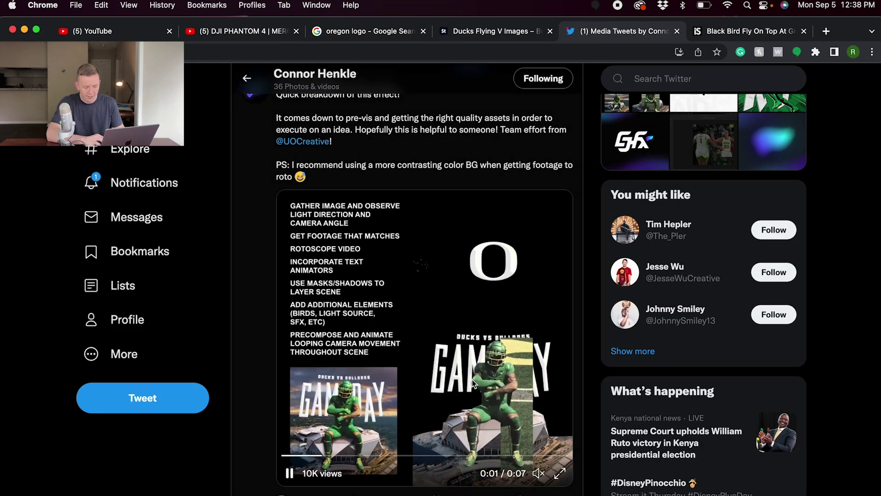
pyautogui.press('super+Tab')
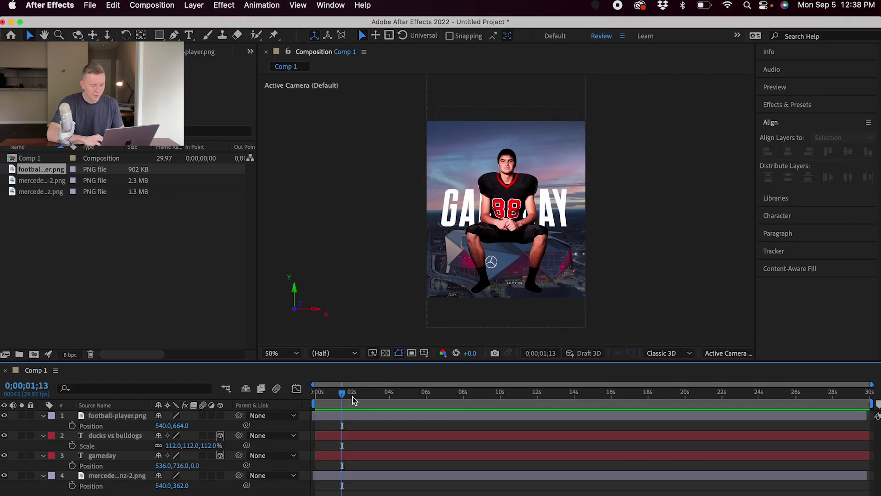
# - Go to frame 0;00;02;19 and enable motion blur for the ducks vs bulldogs and gameday text layers and the composition
pyautogui.moveTo(342, 397); pyautogui.dragTo(364, 405)
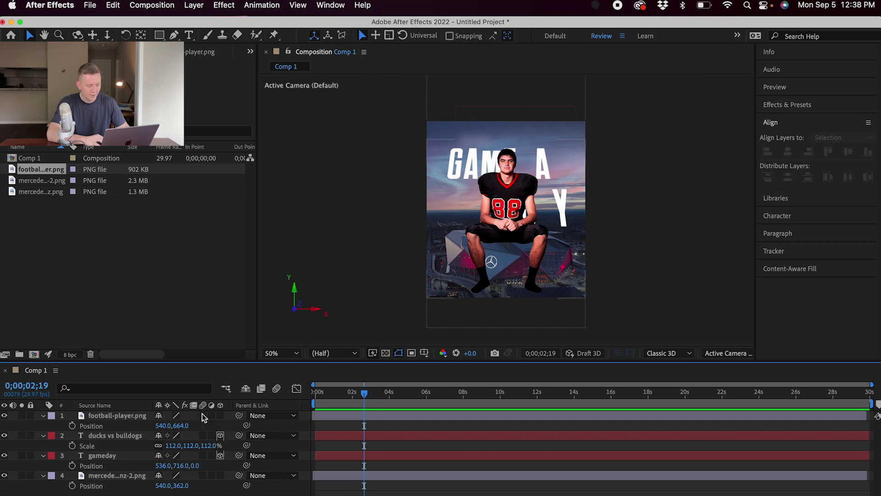
pyautogui.click(202, 435)
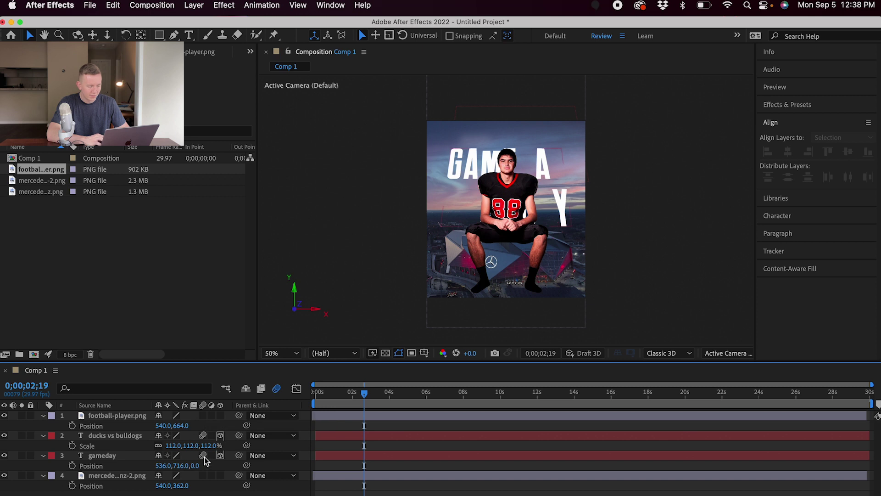
# - At 0;00;01;17, draw a rectangular mask around the lowered gameday letters on the gameday layer and set its mode to Subtract
pyautogui.moveTo(368, 397); pyautogui.dragTo(344, 399)
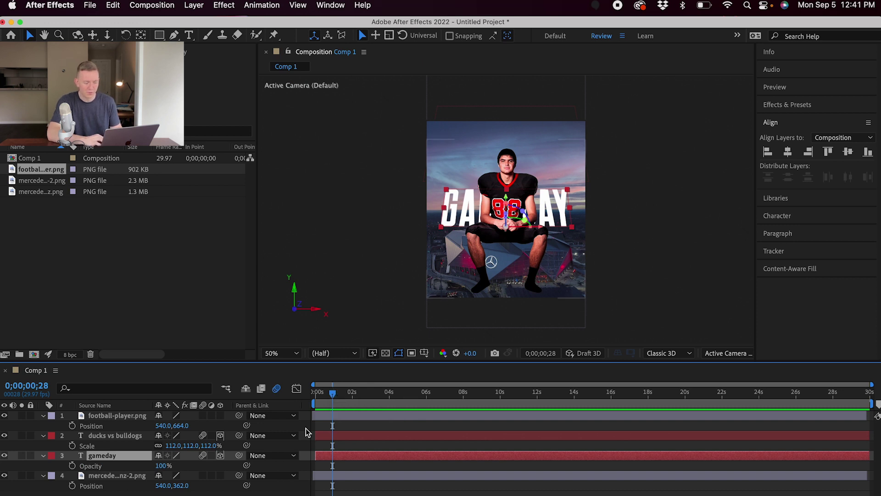
pyautogui.moveTo(333, 395); pyautogui.dragTo(370, 401)
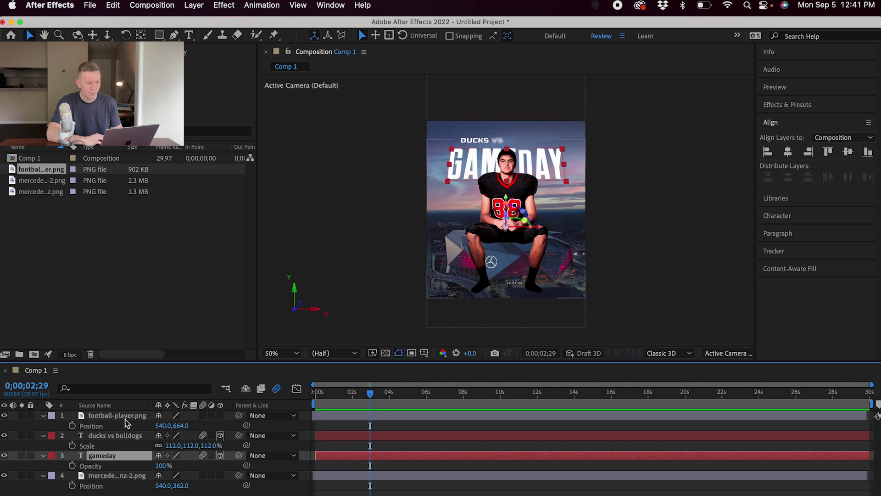
pyautogui.click(159, 35)
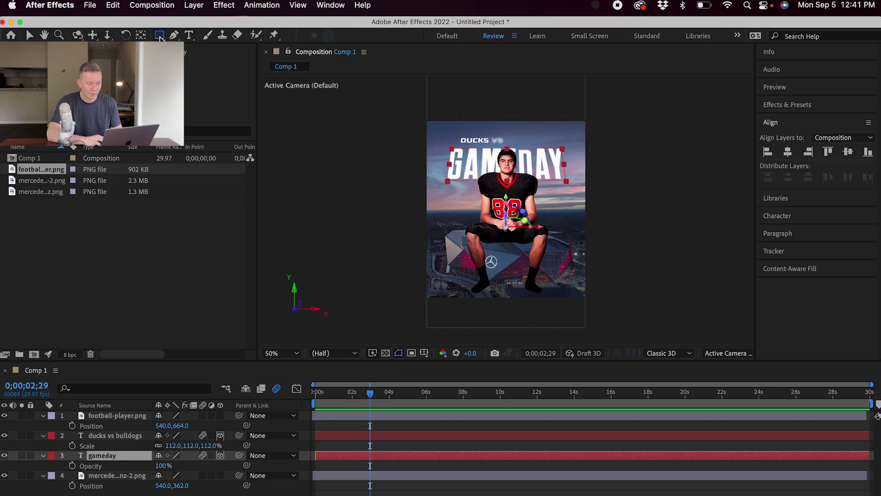
pyautogui.moveTo(370, 395); pyautogui.dragTo(344, 394)
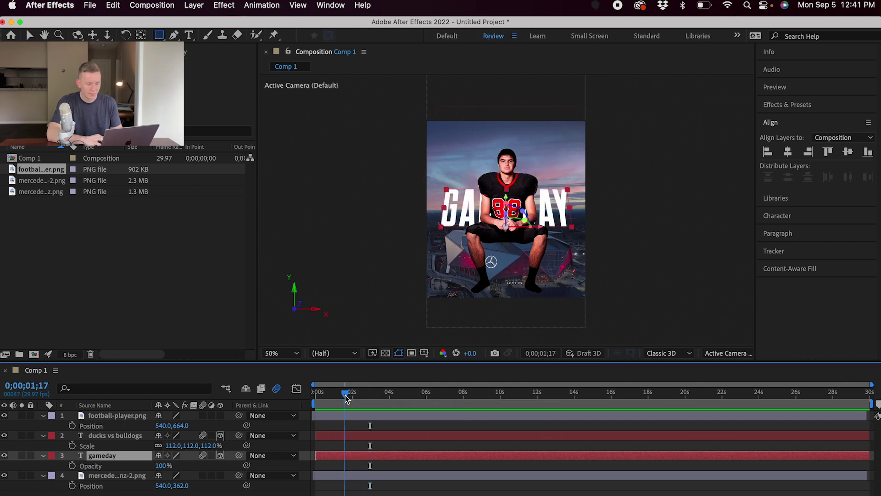
pyautogui.moveTo(435, 184); pyautogui.dragTo(582, 230)
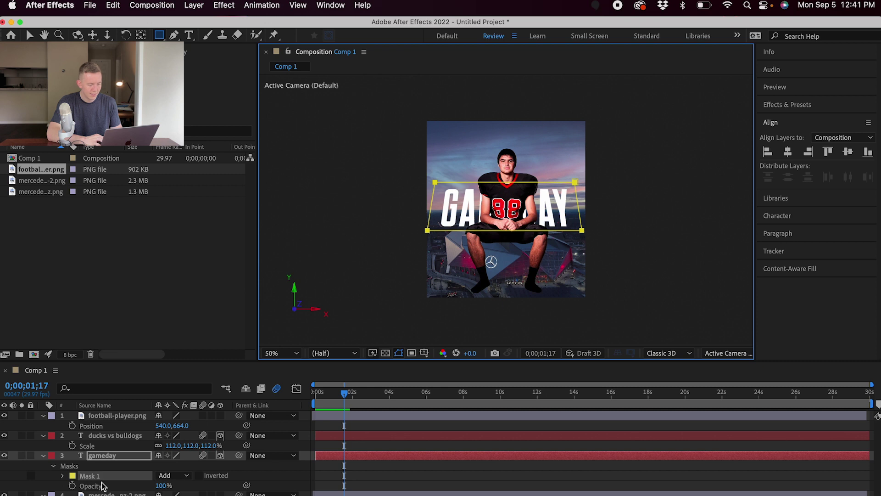
pyautogui.click(177, 476)
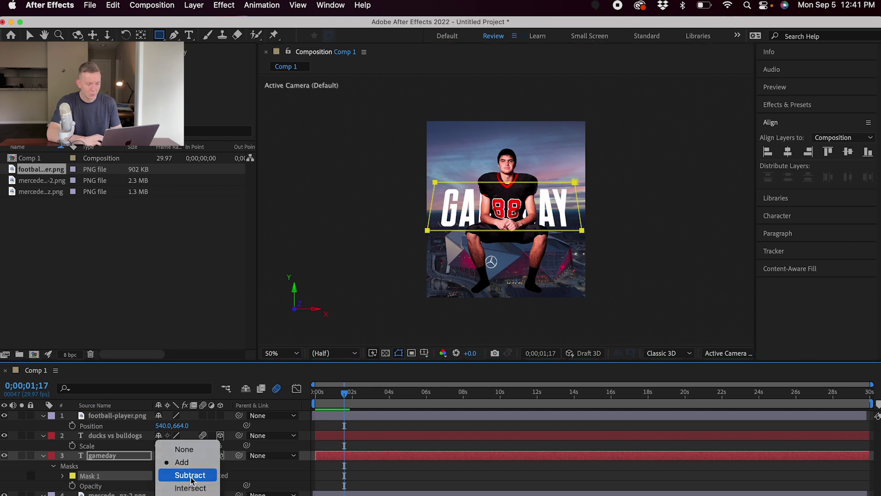
pyautogui.click(190, 475)
# - Preview the title animation with the masked gameday text from 0;00;00;13
pyautogui.moveTo(344, 394); pyautogui.dragTo(326, 396)
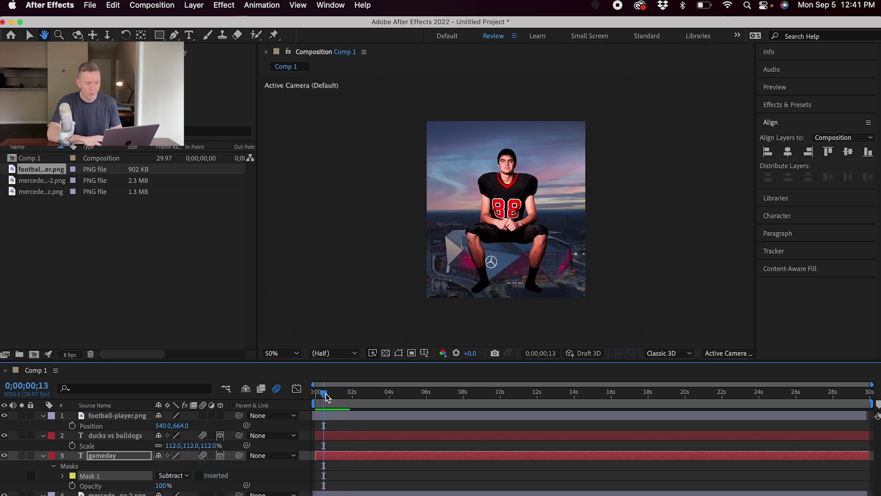
pyautogui.press('space')
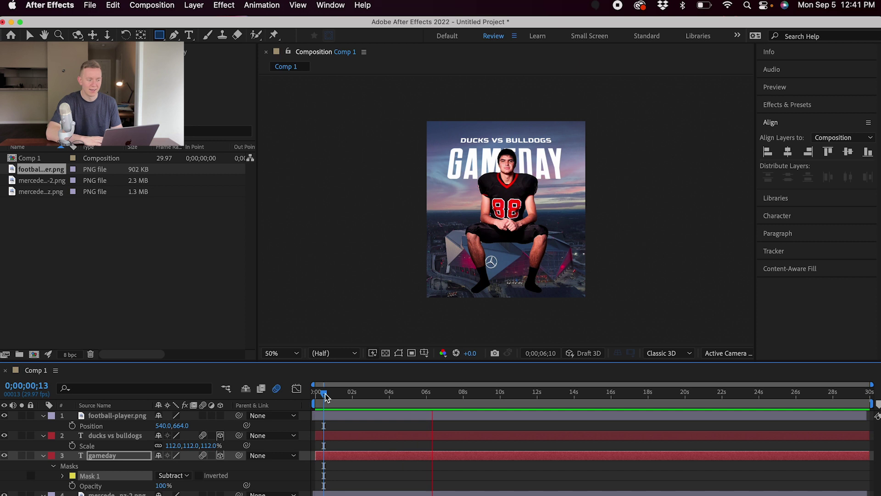
pyautogui.press('space')
pyautogui.click(324, 456)
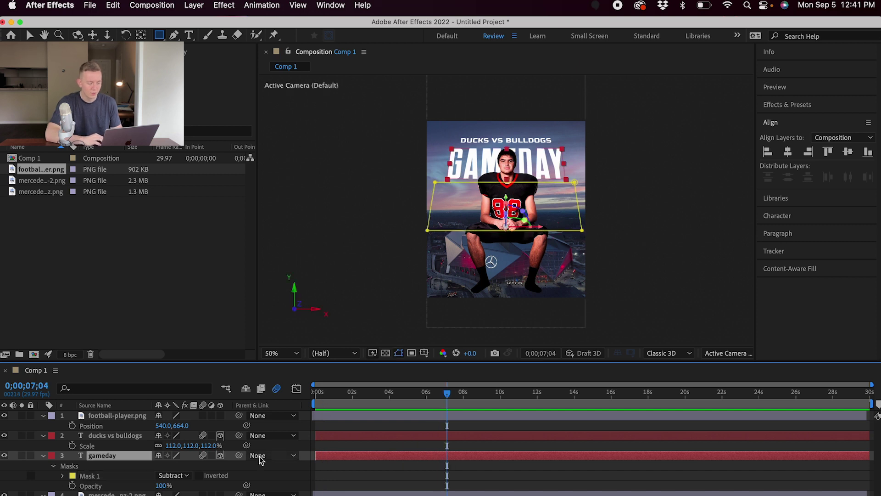
pyautogui.click(159, 36)
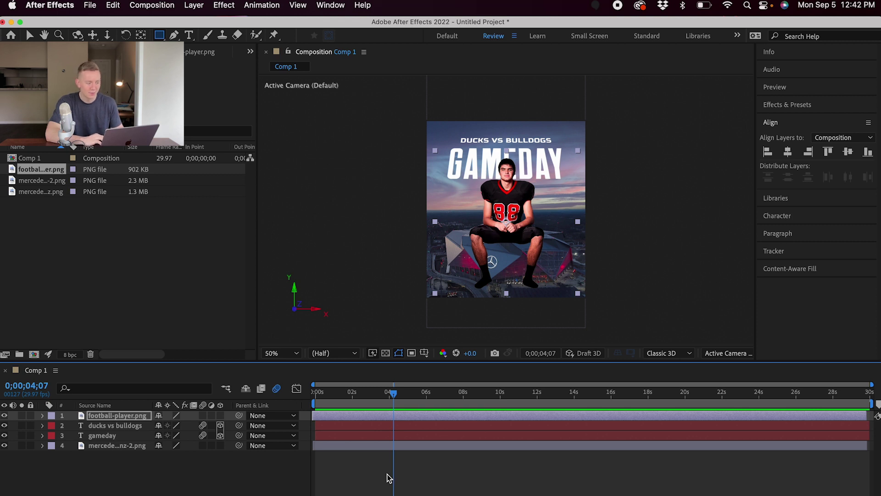
# - Add a two-node camera with the 50mm preset to the composition and show its Position property
pyautogui.click(201, 6)
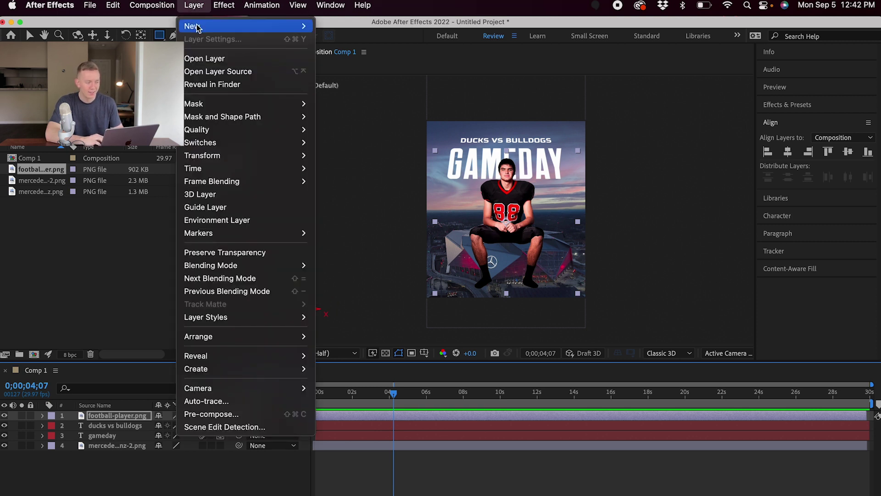
pyautogui.moveTo(197, 27)
pyautogui.click(337, 64)
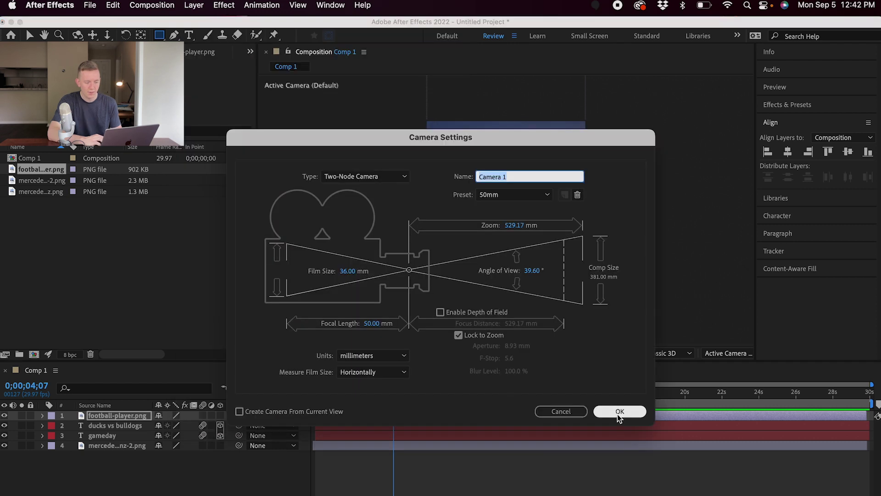
pyautogui.click(619, 412)
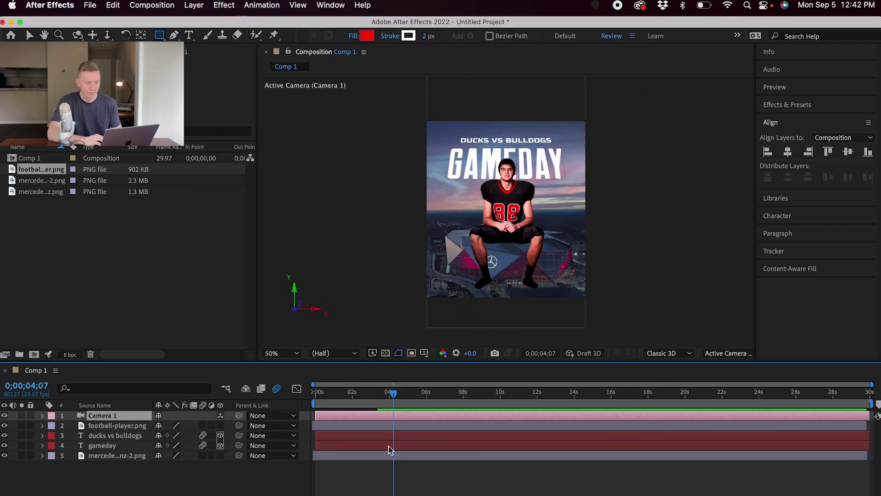
pyautogui.press('p')
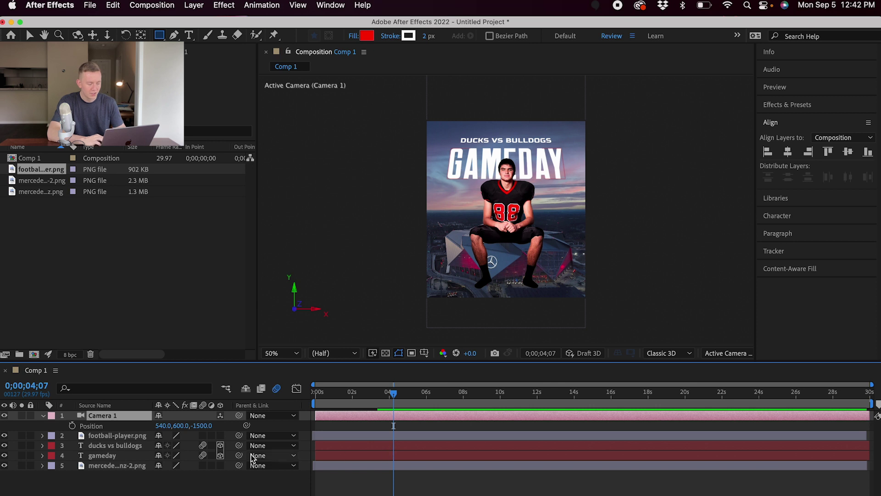
pyautogui.moveTo(177, 425); pyautogui.dragTo(156, 427)
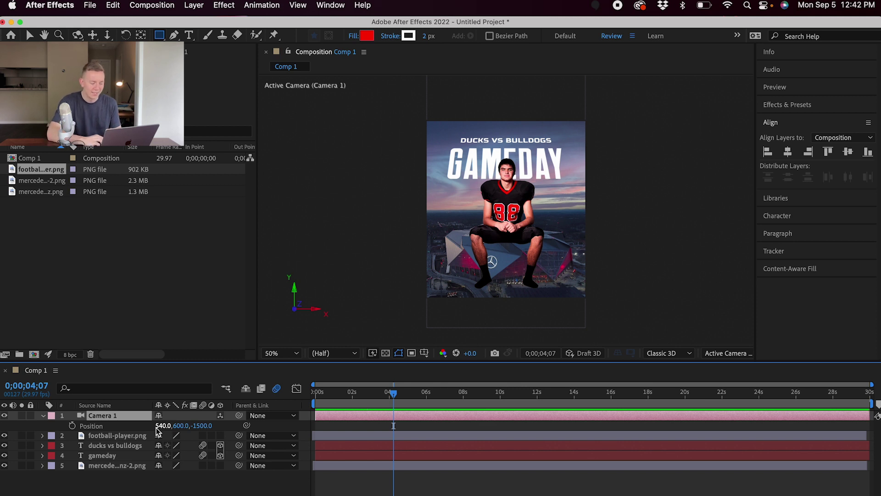
# - Make the football player and stadium image layers 3D and show the stadium layer's Position property
pyautogui.click(221, 465)
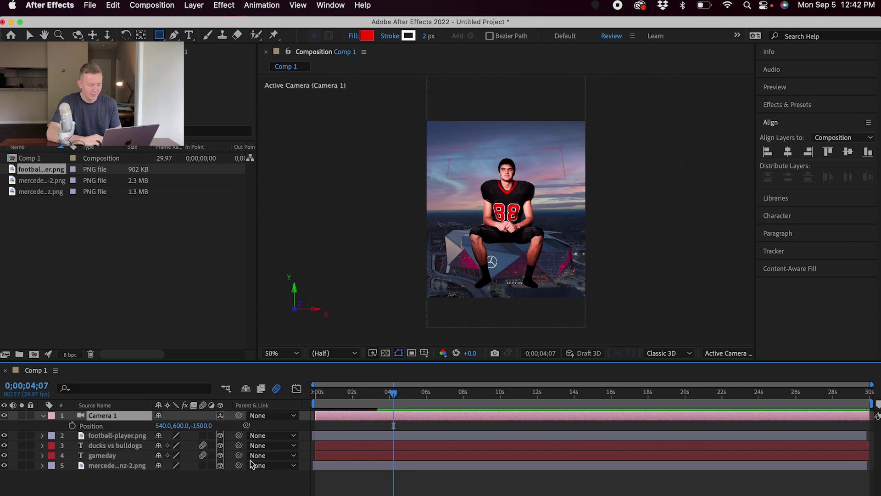
pyautogui.click(436, 465)
pyautogui.press('p')
pyautogui.click(453, 486)
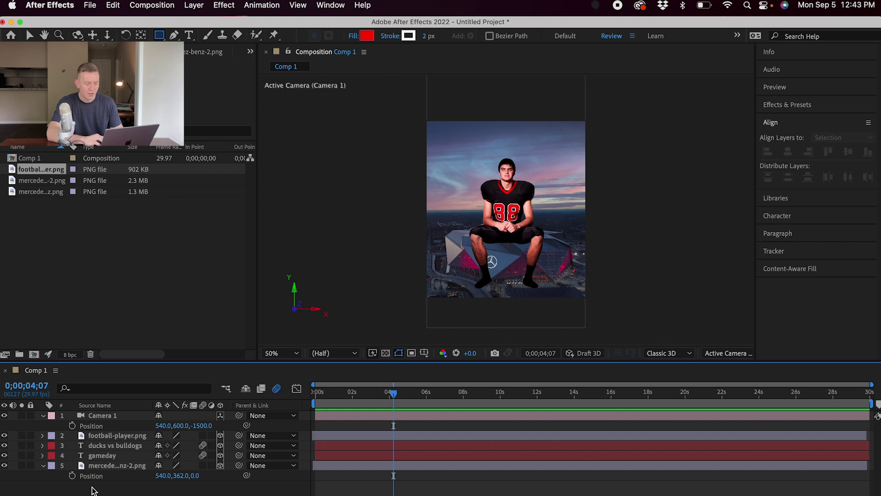
# - Move the gameday text layer toward the camera to position 536, 716, -313
pyautogui.click(117, 435)
pyautogui.keyDown('shift'); pyautogui.click(110, 446); pyautogui.keyUp('shift')
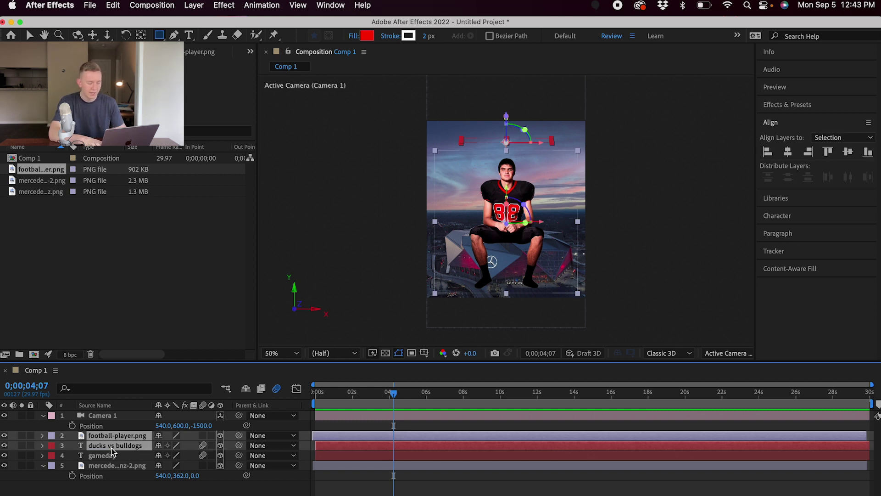
pyautogui.click(112, 454)
pyautogui.press('p')
pyautogui.moveTo(197, 468); pyautogui.dragTo(42, 494)
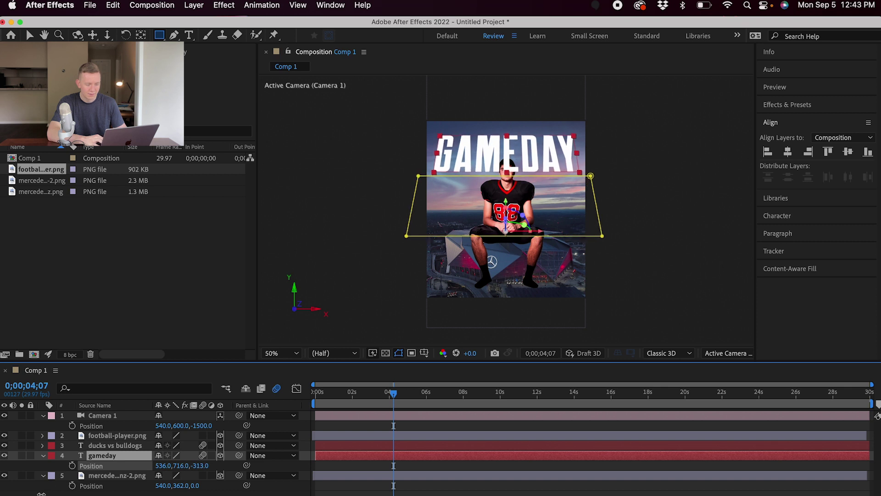
# - Move ducks vs bulldogs toward the camera to Z position -243, and scale down both title text layers
pyautogui.click(101, 446)
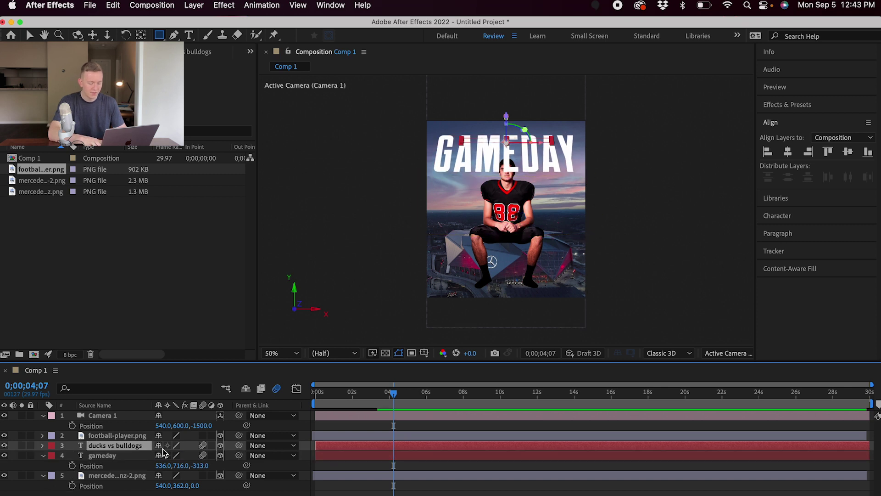
pyautogui.press('p')
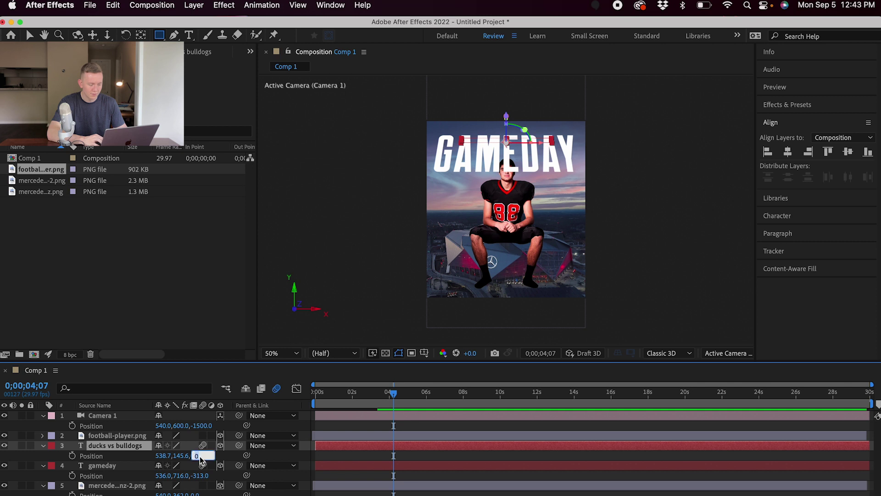
pyautogui.moveTo(195, 456); pyautogui.dragTo(109, 480)
pyautogui.keyDown('shift'); pyautogui.click(109, 467); pyautogui.keyUp('shift')
pyautogui.press('s')
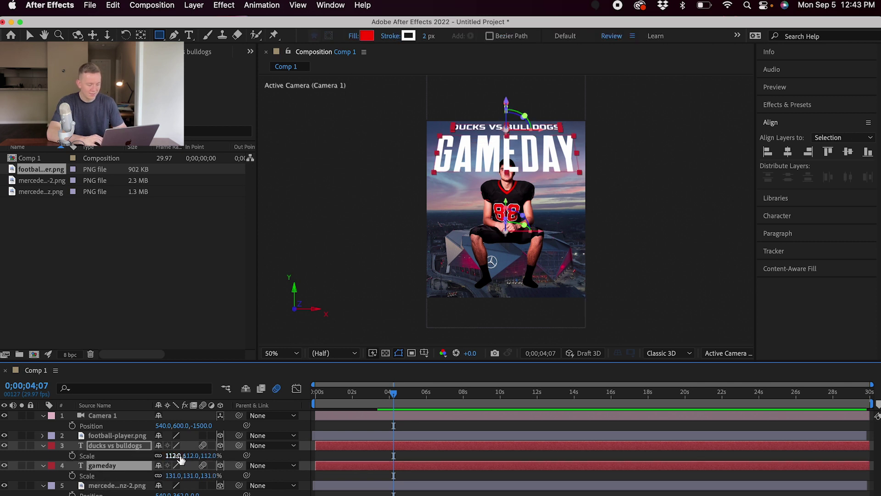
pyautogui.moveTo(180, 460); pyautogui.dragTo(180, 461)
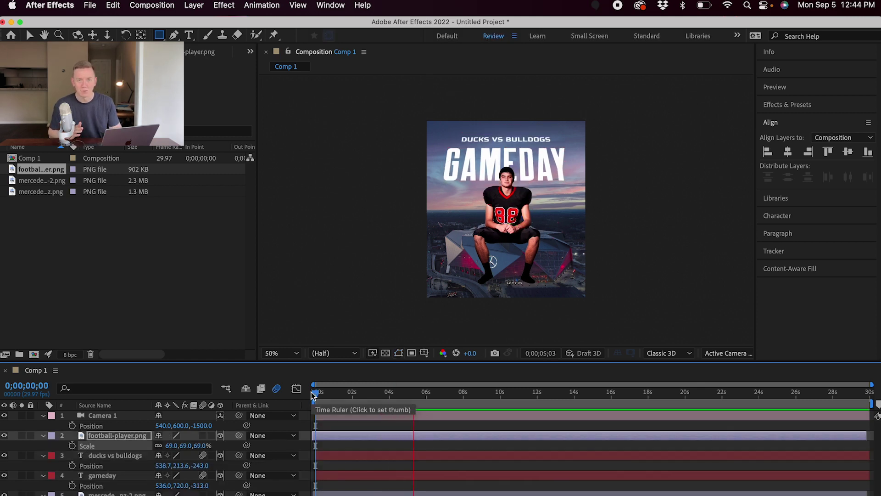
# - Push Camera 1 in to Z position -1421, try shifting its Y position to 739, and undo the Y shift
pyautogui.moveTo(312, 395); pyautogui.dragTo(430, 393)
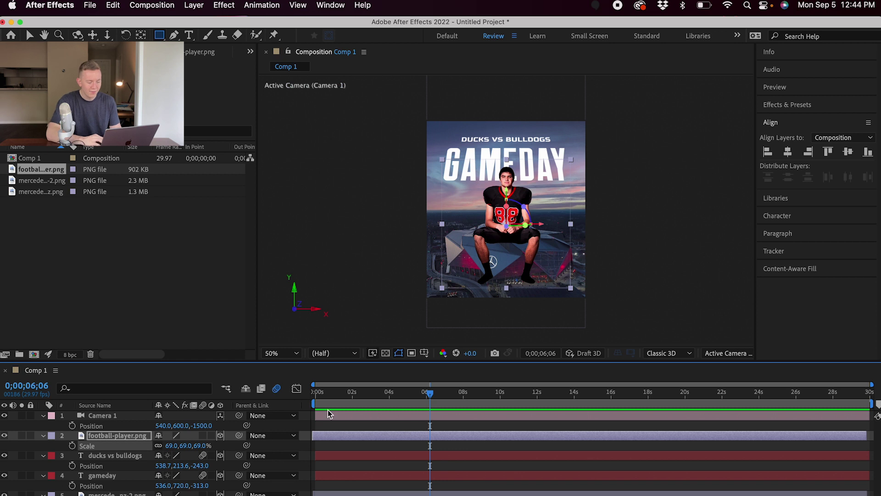
pyautogui.click(345, 418)
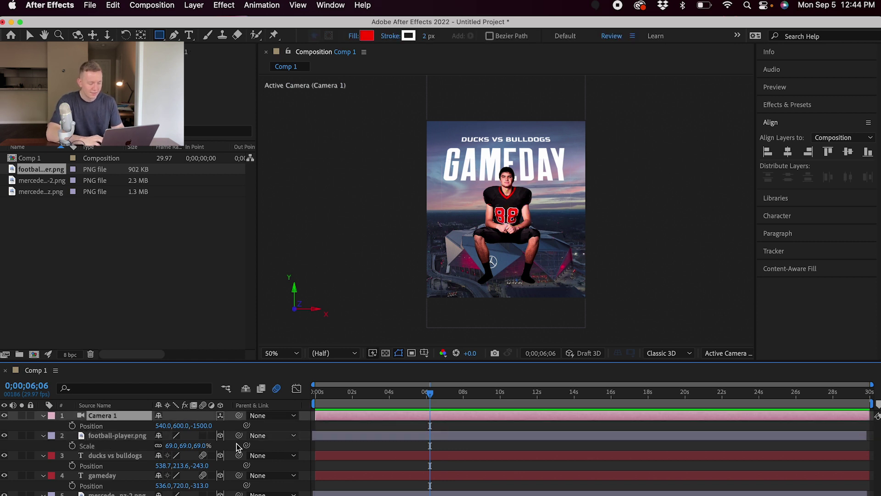
pyautogui.moveTo(182, 425); pyautogui.dragTo(262, 437)
pyautogui.press('super+z')
pyautogui.moveTo(183, 430); pyautogui.dragTo(250, 443)
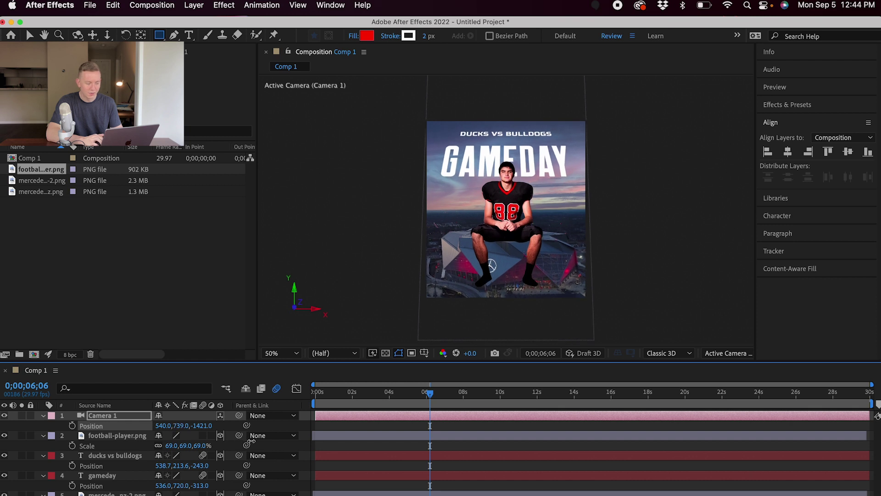
pyautogui.press('super+z')
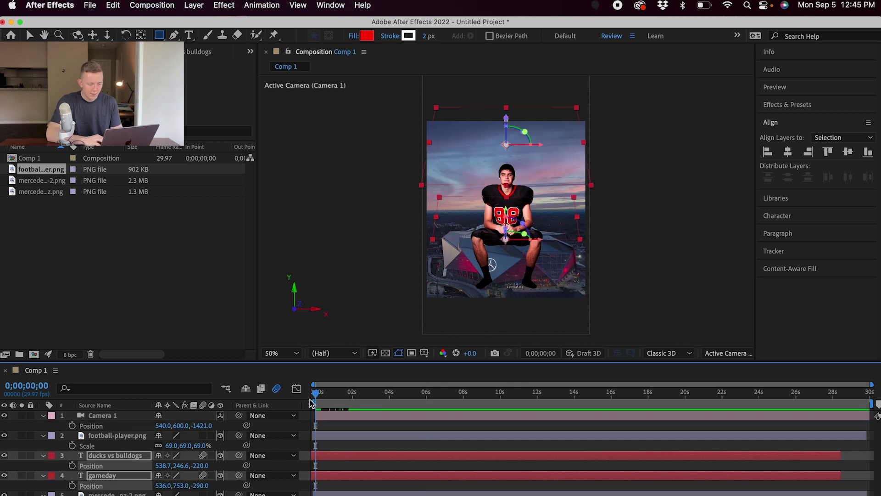
# - Preview the title animation from the start, check the reference tweet's video in Chrome, and return to After Effects
pyautogui.press('space')
pyautogui.press('space')
pyautogui.press('super+Tab')
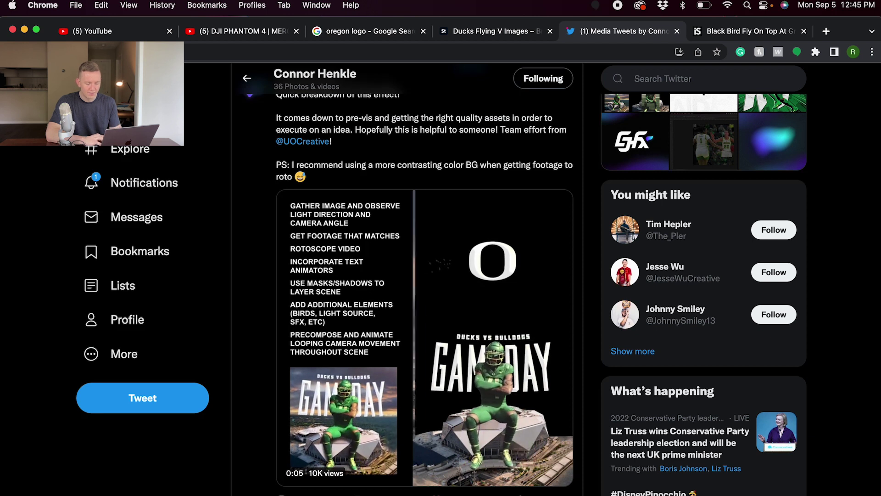
pyautogui.press('super+Tab')
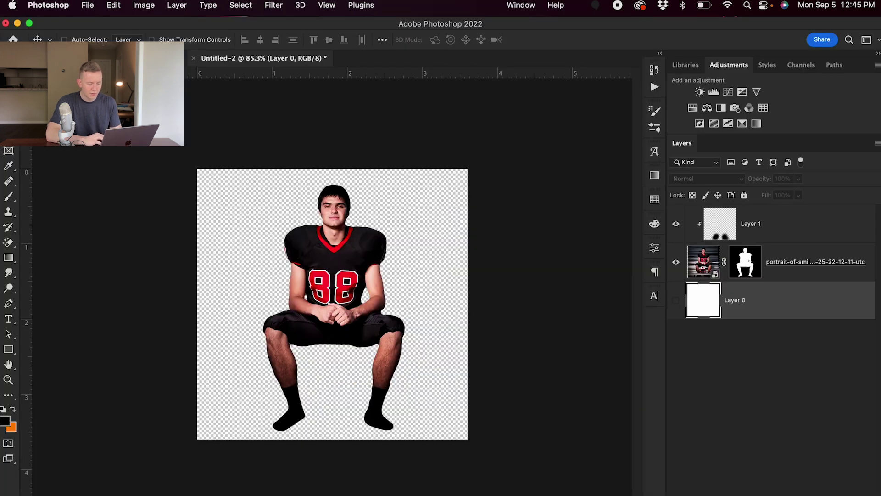
pyautogui.press('super+Tab')
# - Keyframe Camera 1's Position at 0;00;00;00, and set its Z position to -1346 at 0;00;00;18
pyautogui.click(124, 416)
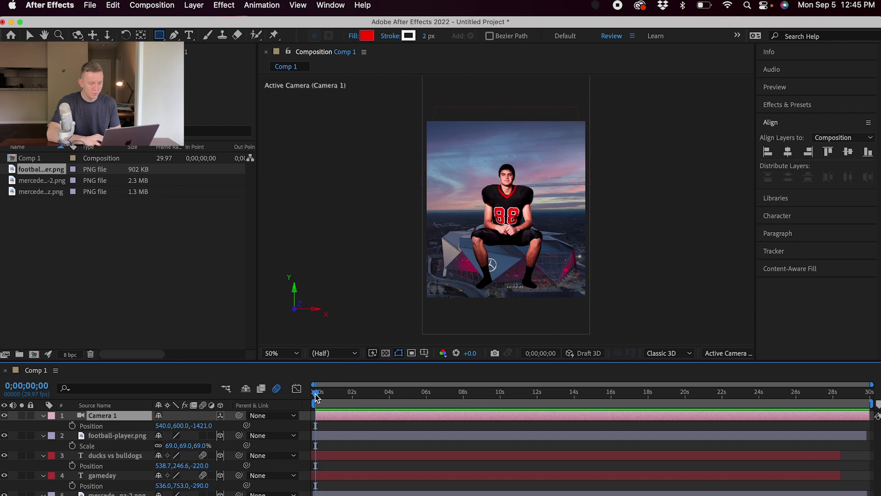
pyautogui.click(72, 426)
pyautogui.moveTo(315, 398)
pyautogui.mouseDown()
pyautogui.moveTo(341, 399)
pyautogui.moveTo(326, 399)
pyautogui.mouseUp()
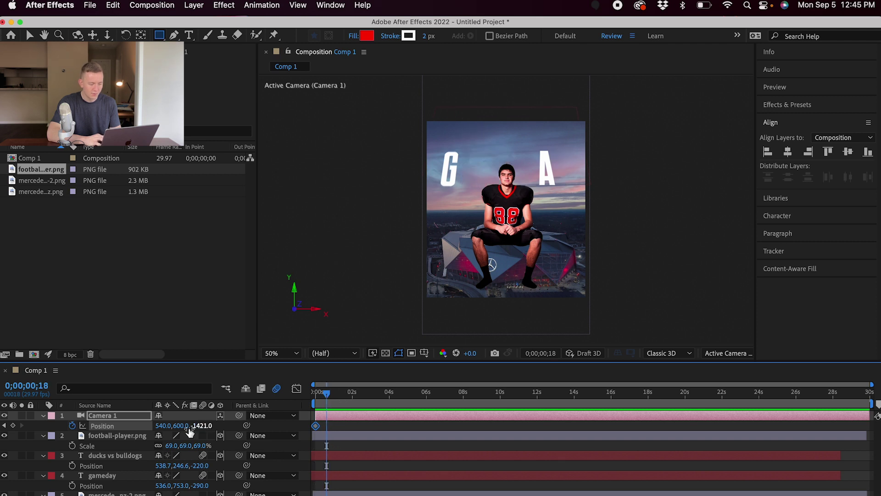
pyautogui.moveTo(194, 430); pyautogui.dragTo(225, 428)
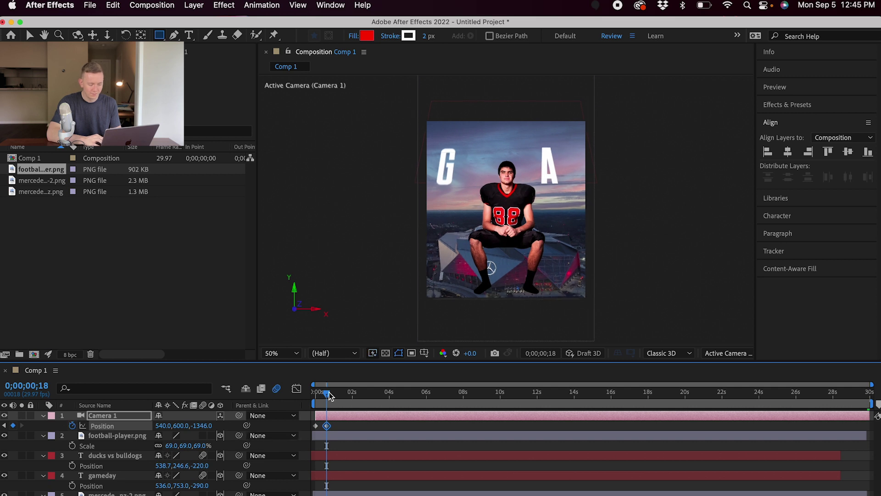
# - Preview the camera push-in from the start and magnify the timeline around the camera's Position keyframes
pyautogui.press('Home')
pyautogui.press('space')
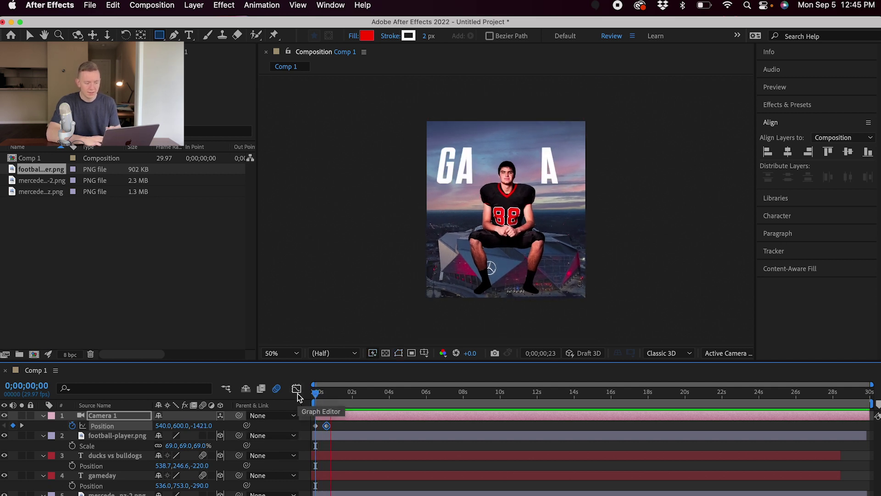
pyautogui.press('space')
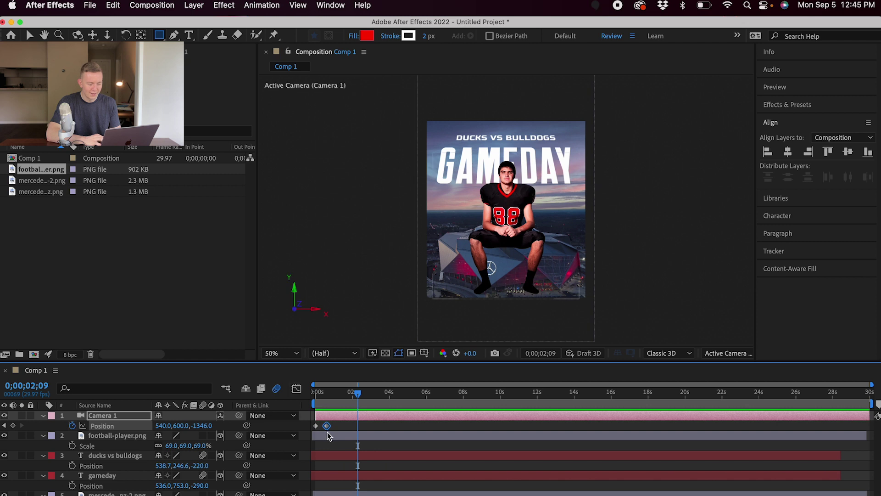
pyautogui.press('=')
pyautogui.press('=')
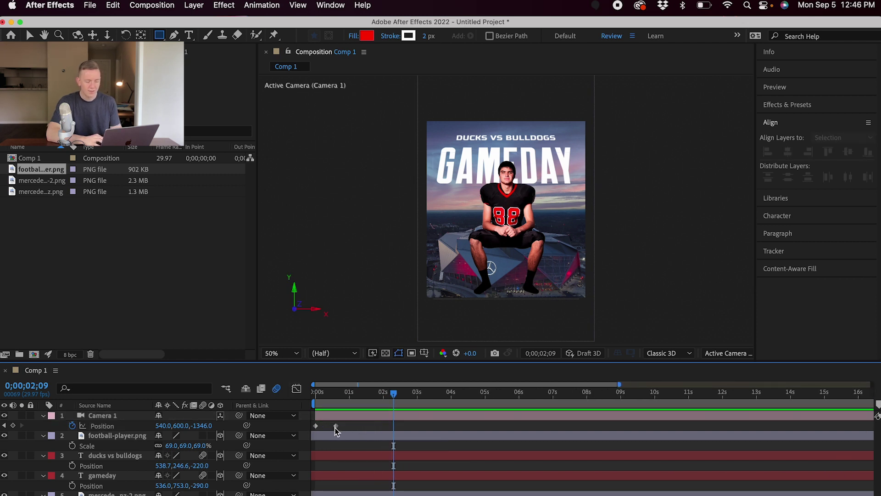
# - Move Camera 1's second Position keyframe slightly earlier and preview the faster push-in from the start
pyautogui.moveTo(337, 426); pyautogui.dragTo(334, 428)
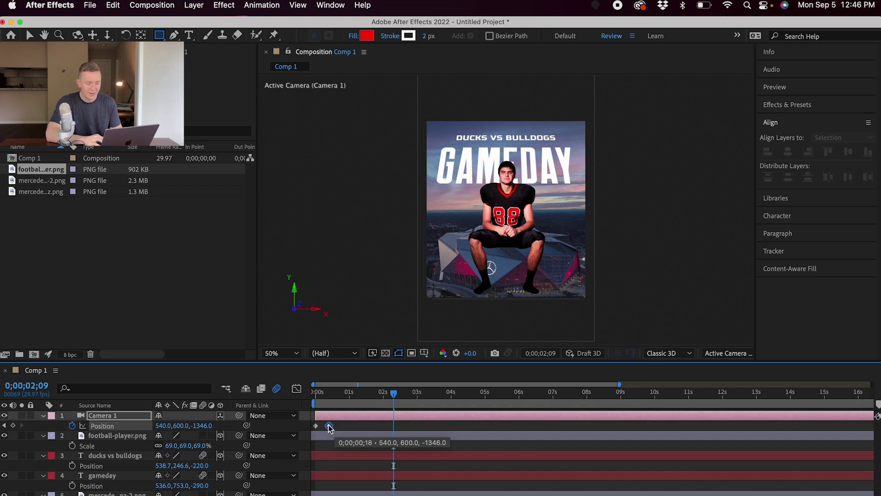
pyautogui.click(312, 394)
pyautogui.press('space')
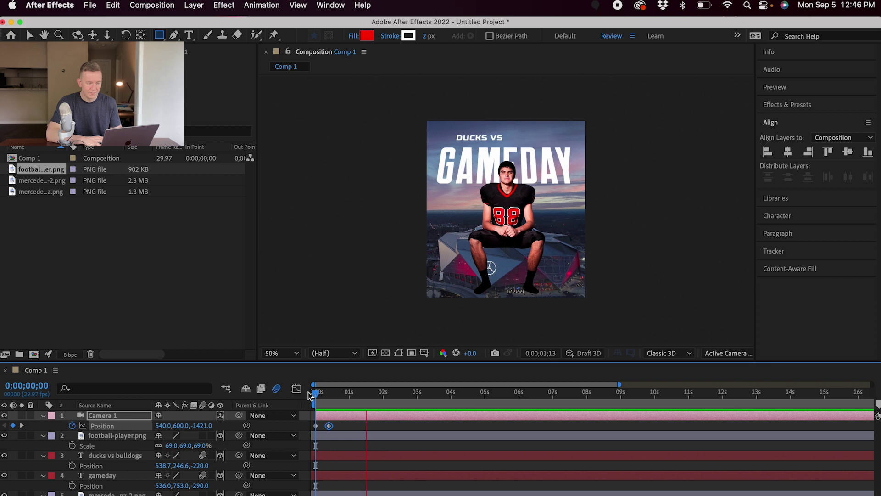
pyautogui.press('space')
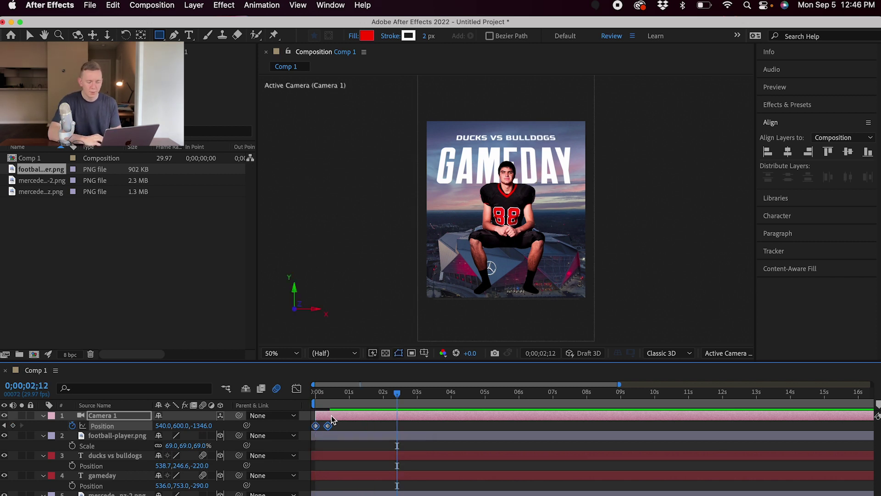
# - Apply Easy Ease In to both of Camera 1's push-in Position keyframes in the Graph Editor and preview from the start
pyautogui.click(296, 390)
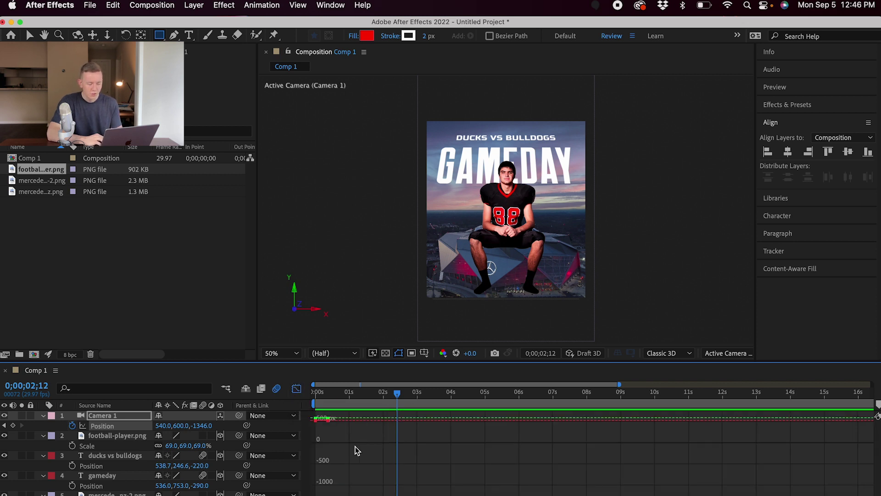
pyautogui.moveTo(373, 475)
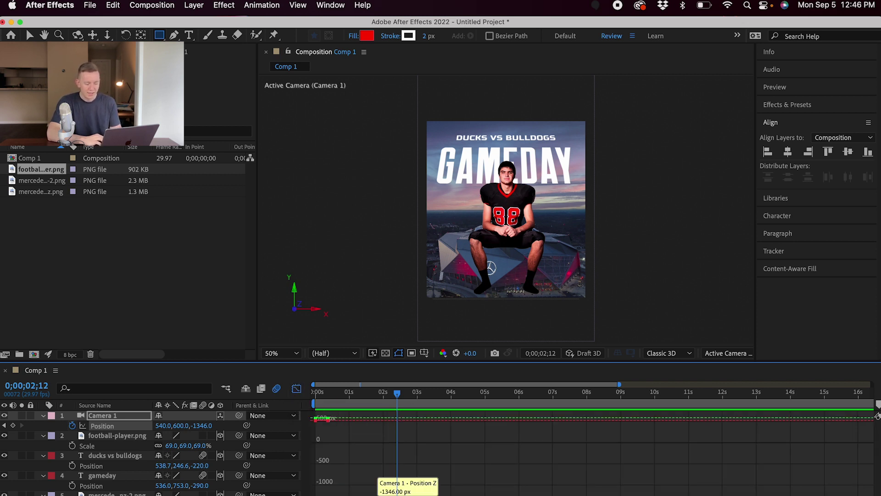
pyautogui.moveTo(364, 495); pyautogui.dragTo(317, 454)
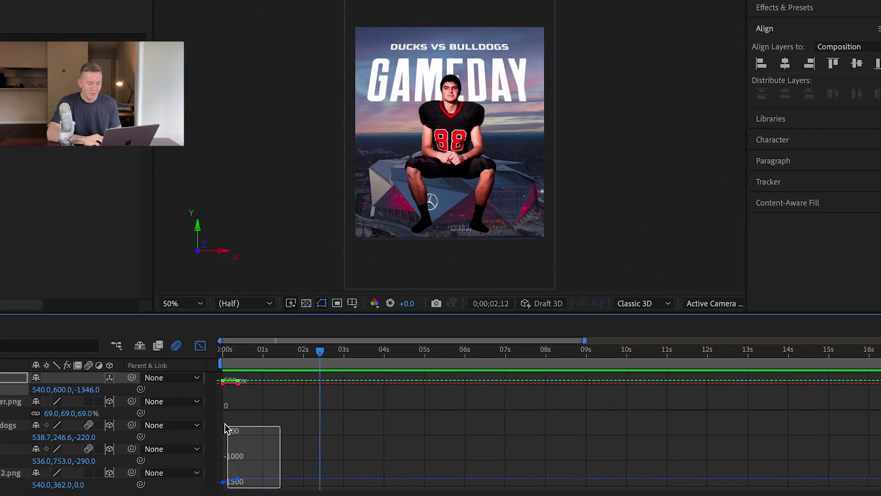
pyautogui.moveTo(225, 424); pyautogui.dragTo(190, 358)
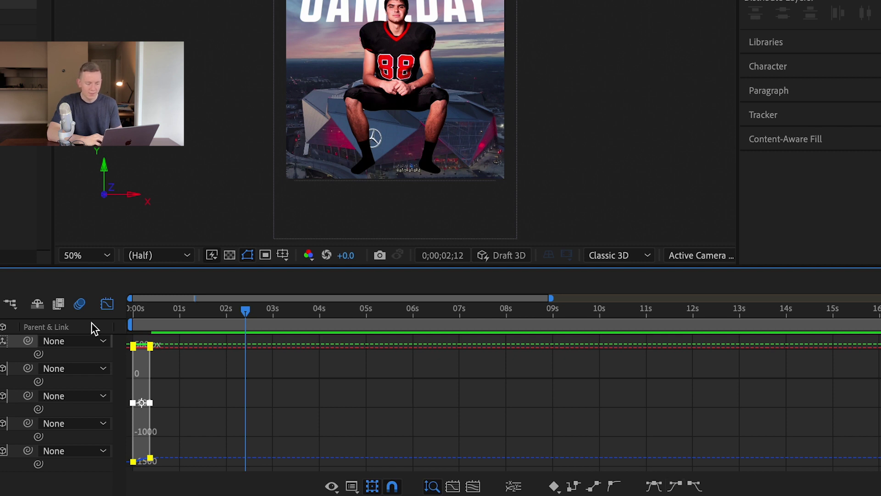
pyautogui.click(107, 303)
pyautogui.click(130, 309)
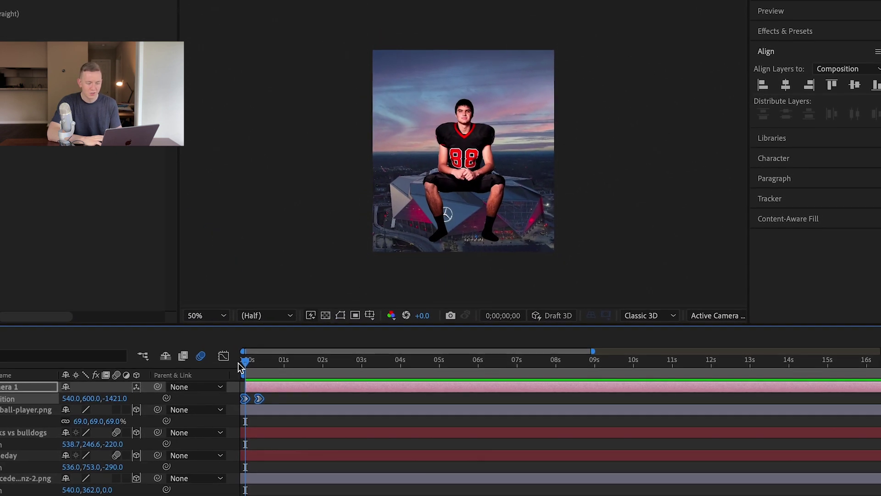
pyautogui.press('space')
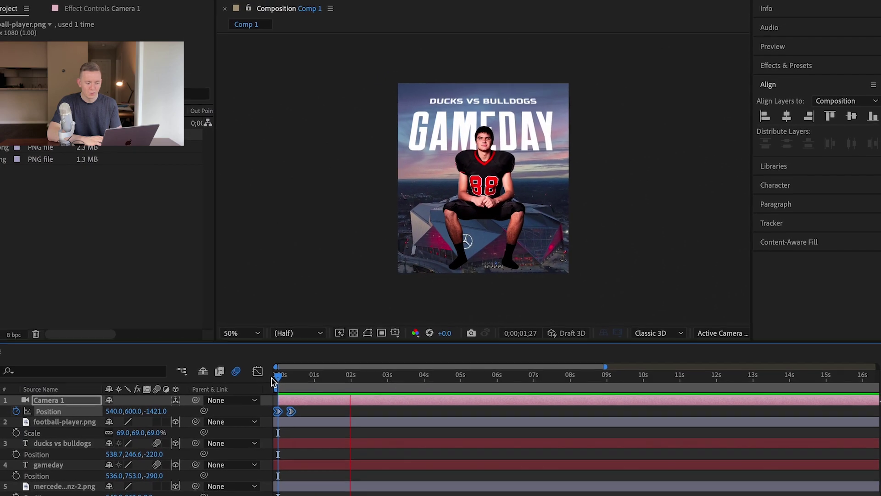
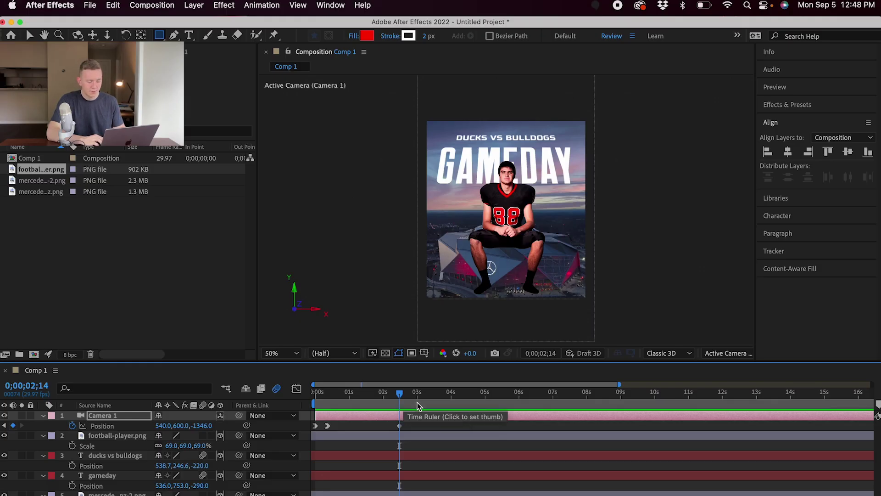
# - Keyframe Camera 1's X Rotation at 0;00;02;14 and set it to 43° at 0;00;03;00
pyautogui.hotkey('alt', 'shift', 'r')
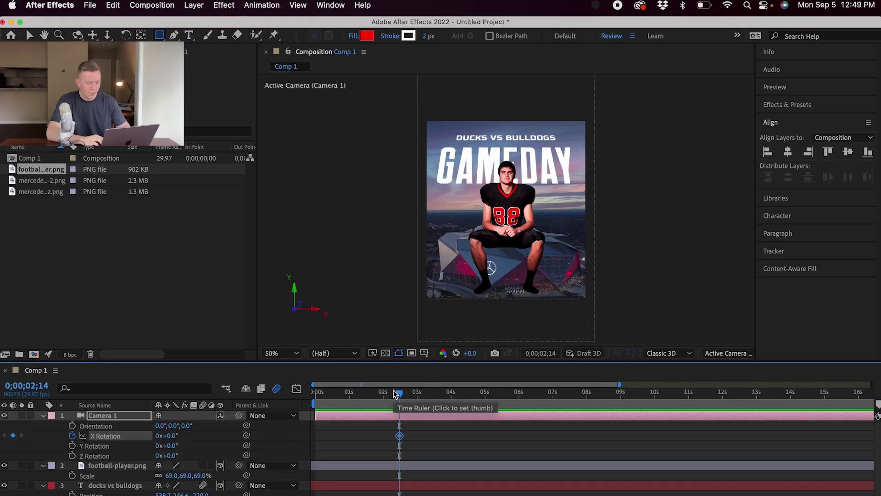
pyautogui.moveTo(399, 394); pyautogui.dragTo(416, 394)
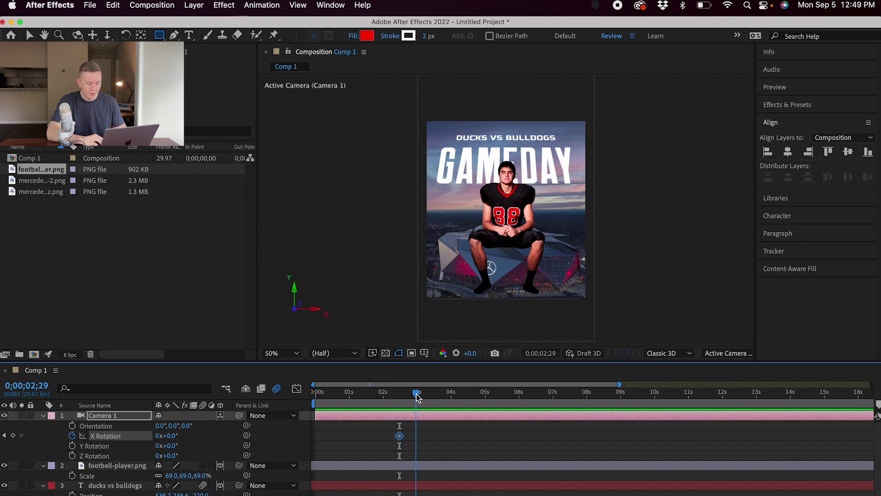
pyautogui.rightClick(174, 438)
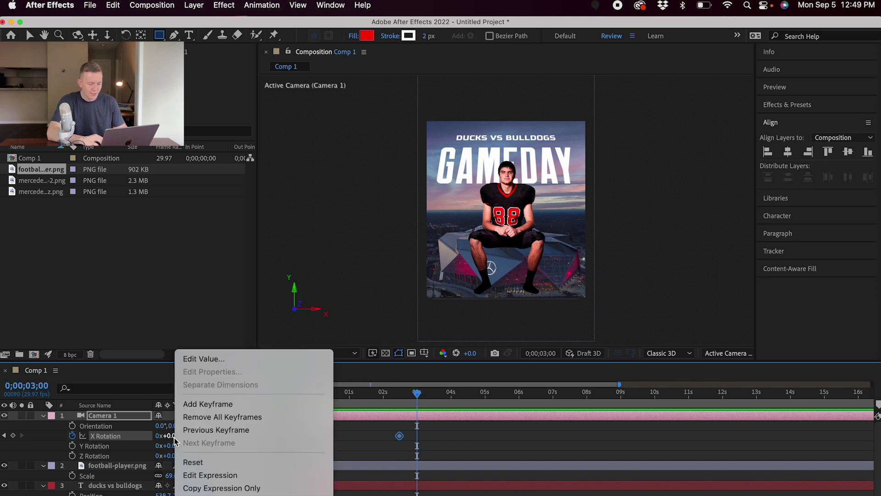
pyautogui.click(174, 440)
pyautogui.moveTo(174, 436)
pyautogui.mouseDown()
pyautogui.moveTo(196, 436)
pyautogui.moveTo(165, 437)
pyautogui.moveTo(175, 436)
pyautogui.mouseUp()
pyautogui.press('F2')
pyautogui.click(676, 244)
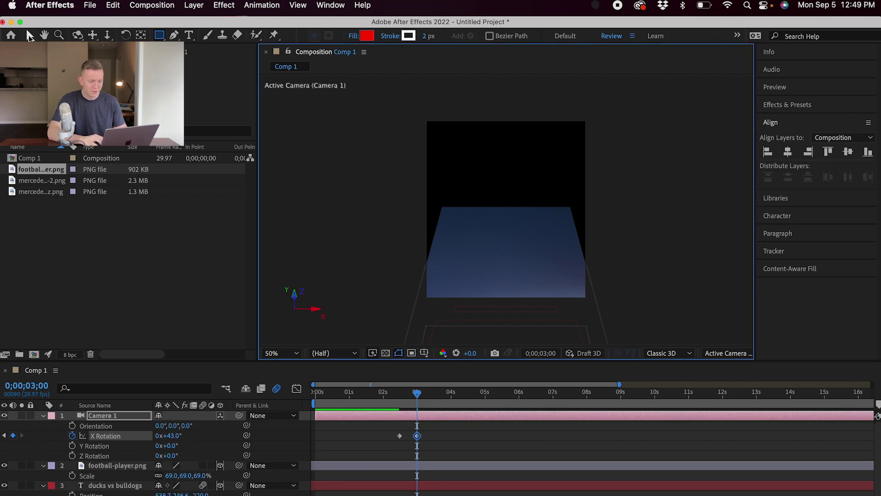
# - Create a 1080 x 1200 px solid in the dark blue sampled from the sky to fill the black background
pyautogui.click(29, 35)
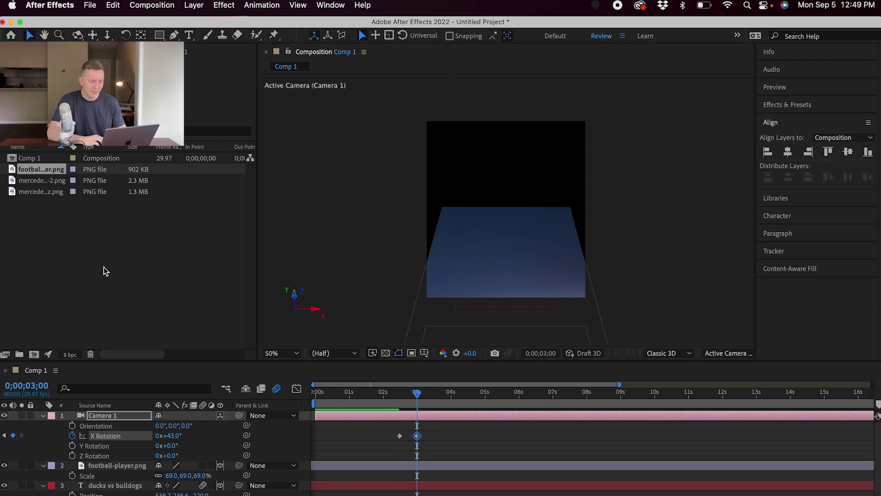
pyautogui.click(40, 181)
pyautogui.click(192, 3)
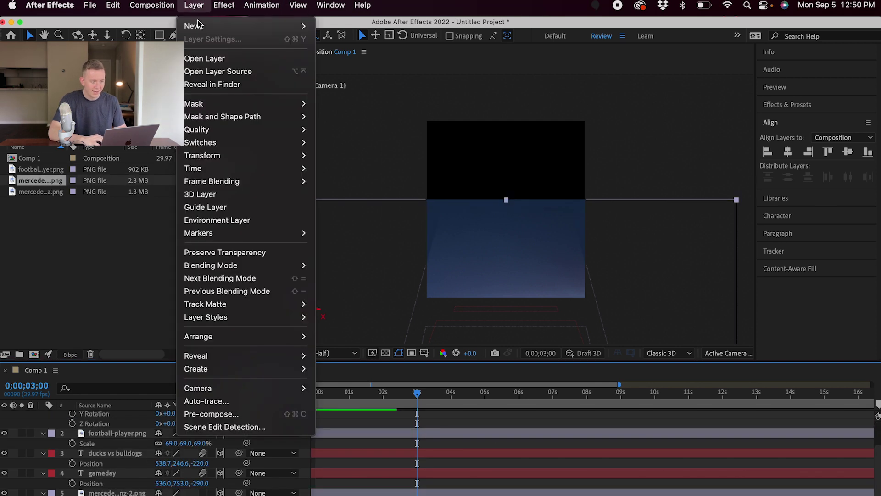
pyautogui.moveTo(197, 26)
pyautogui.click(340, 39)
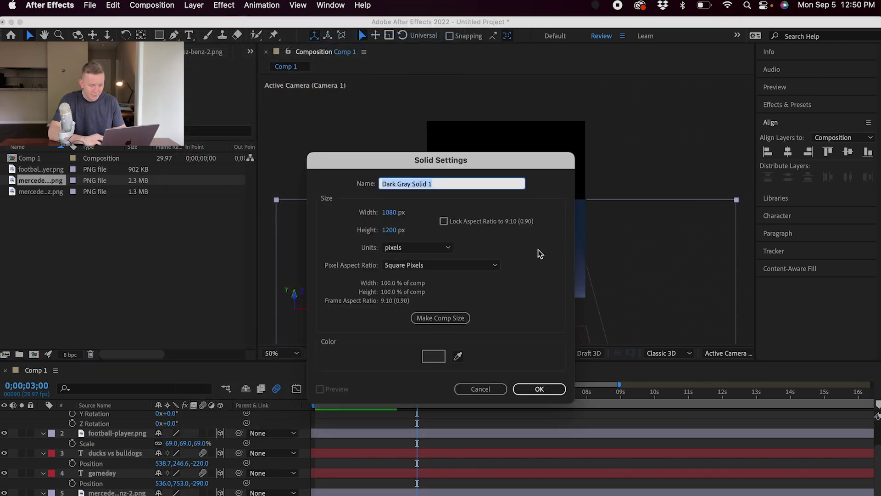
pyautogui.click(459, 356)
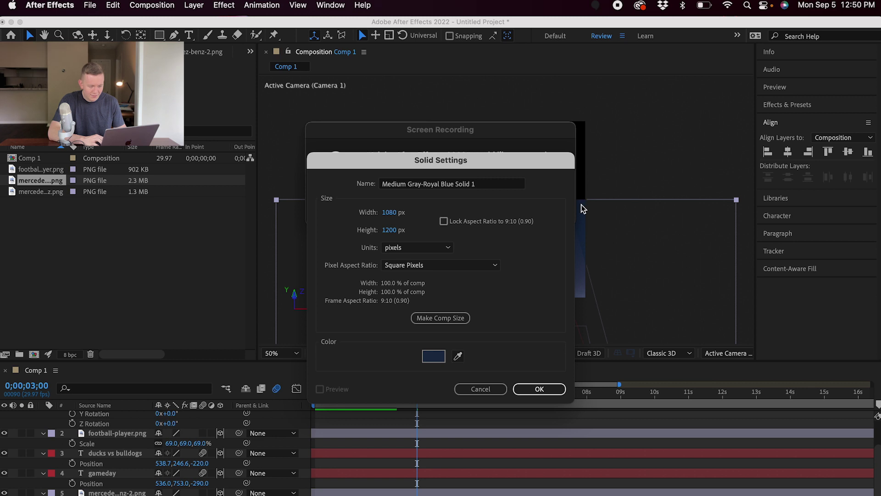
pyautogui.click(536, 390)
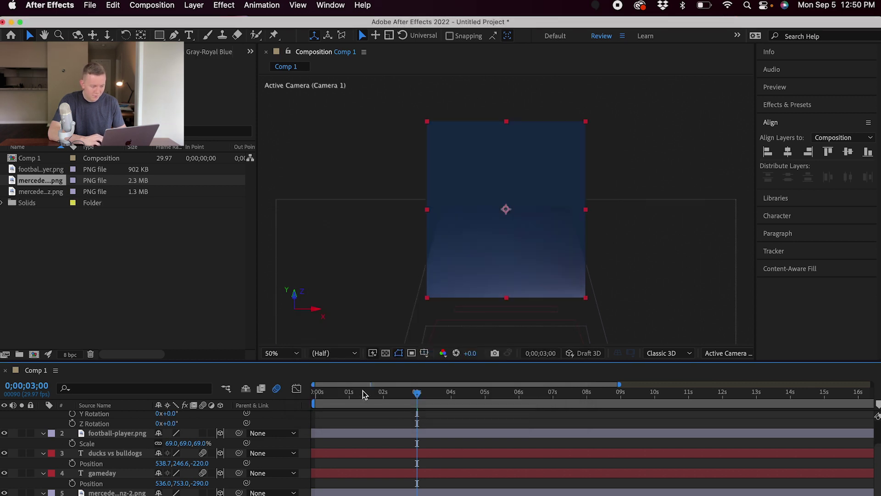
# - Scrub through the camera tilt and preview the whole animation from the start
pyautogui.moveTo(345, 399); pyautogui.dragTo(425, 404)
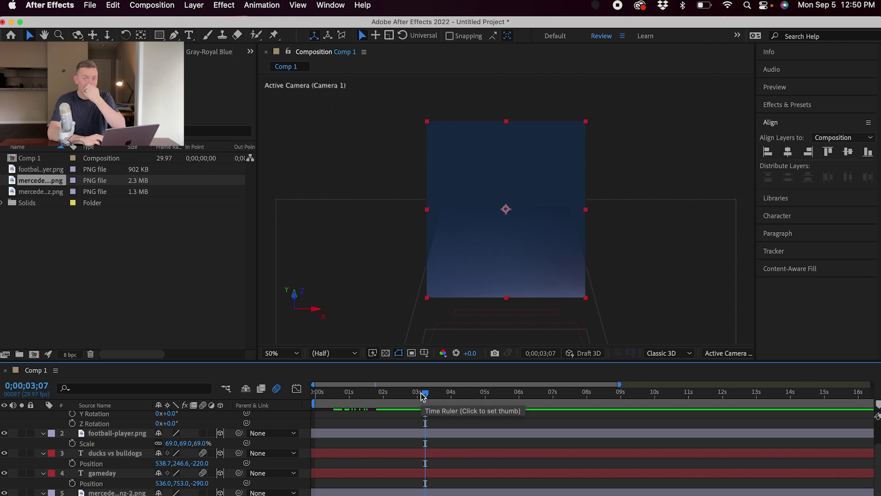
pyautogui.click(313, 395)
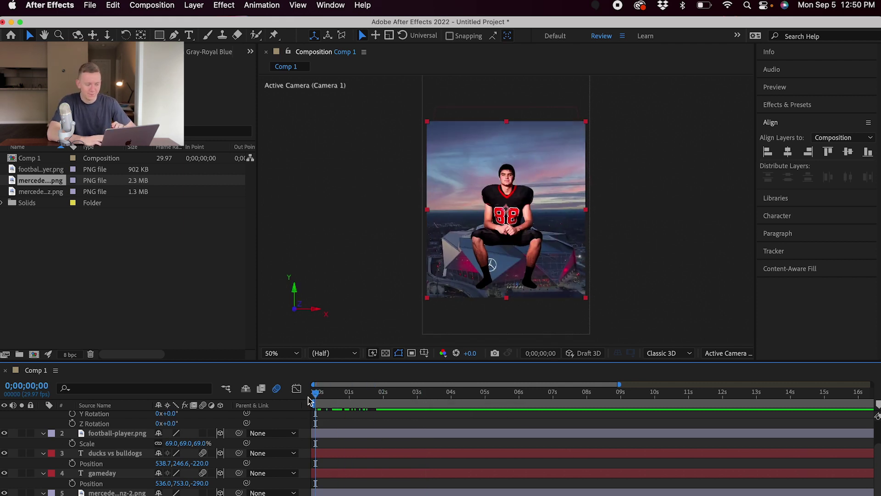
pyautogui.press('space')
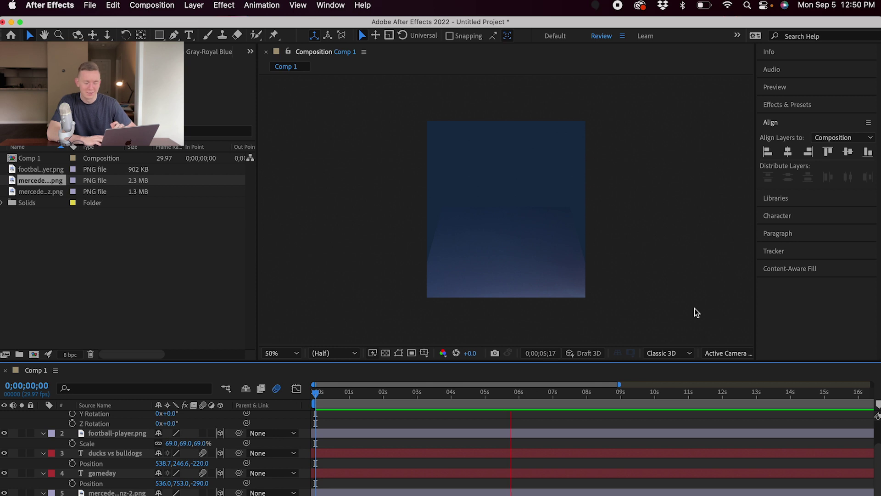
pyautogui.press('space')
# - Apply Easy Ease In to both of Camera 1's X Rotation keyframes in the Graph Editor and preview the tilt
pyautogui.scroll(3, 537, 487)
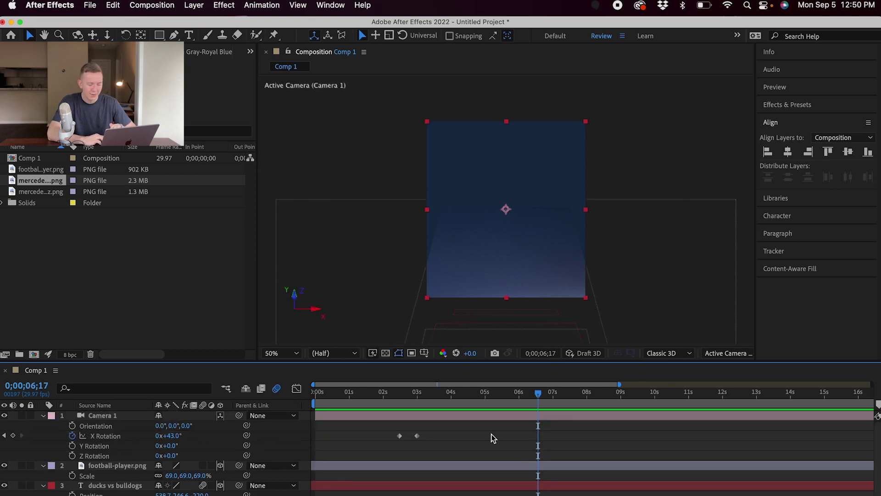
pyautogui.click(417, 436)
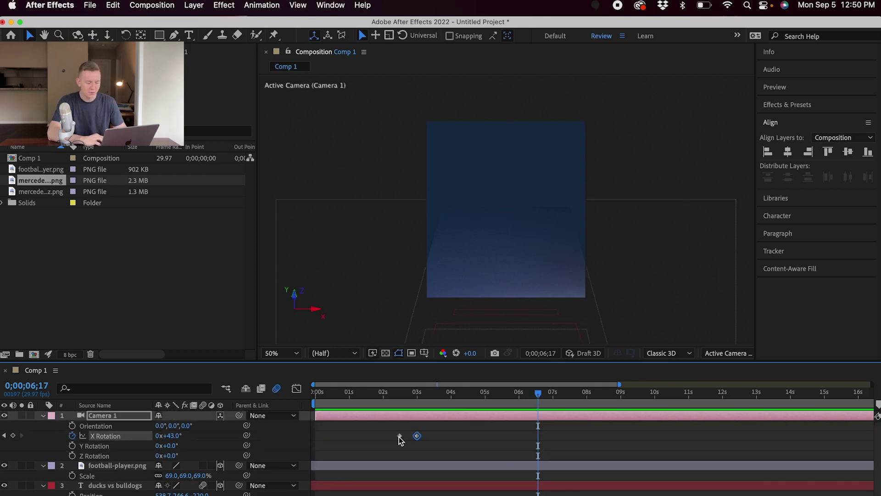
pyautogui.click(297, 389)
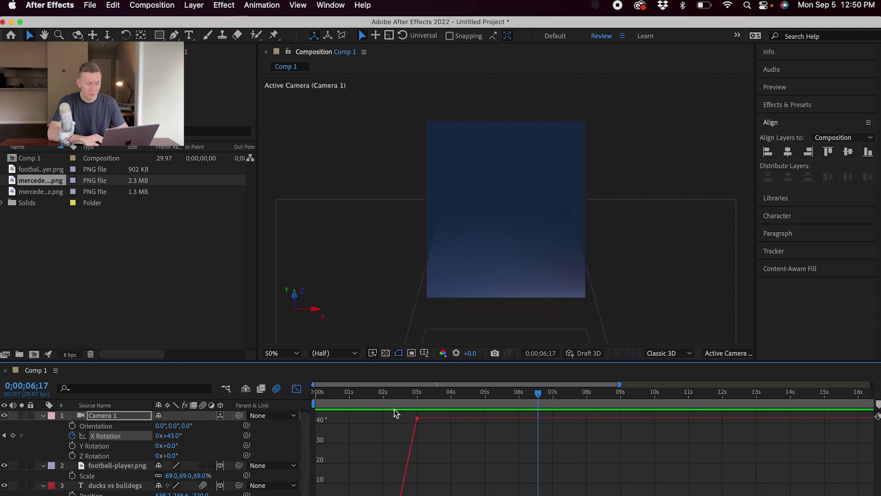
pyautogui.moveTo(428, 417); pyautogui.dragTo(387, 495)
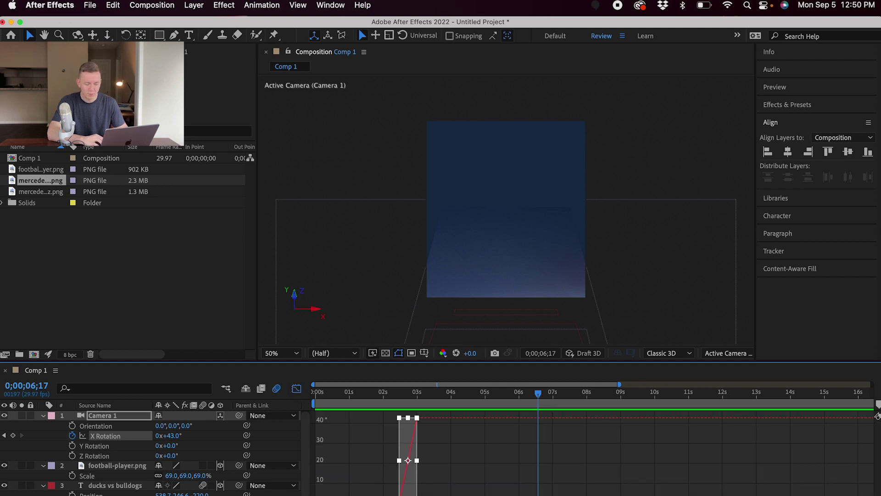
pyautogui.click(296, 390)
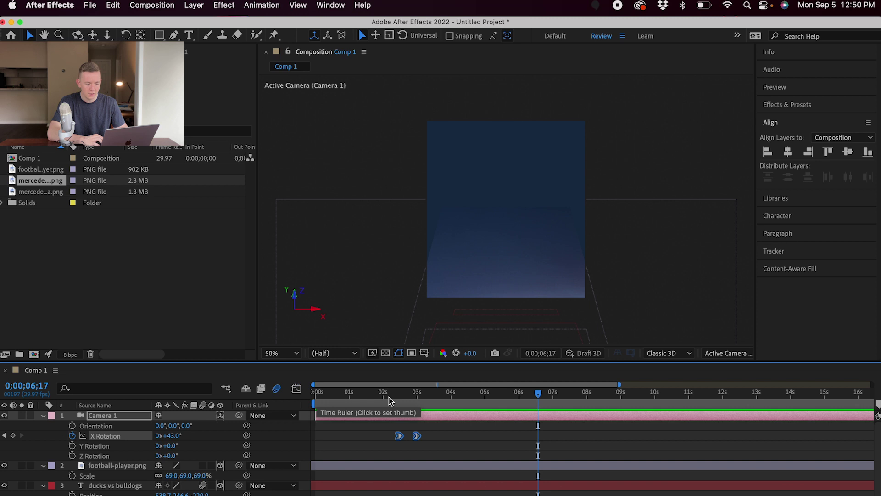
pyautogui.click(388, 399)
pyautogui.press('space')
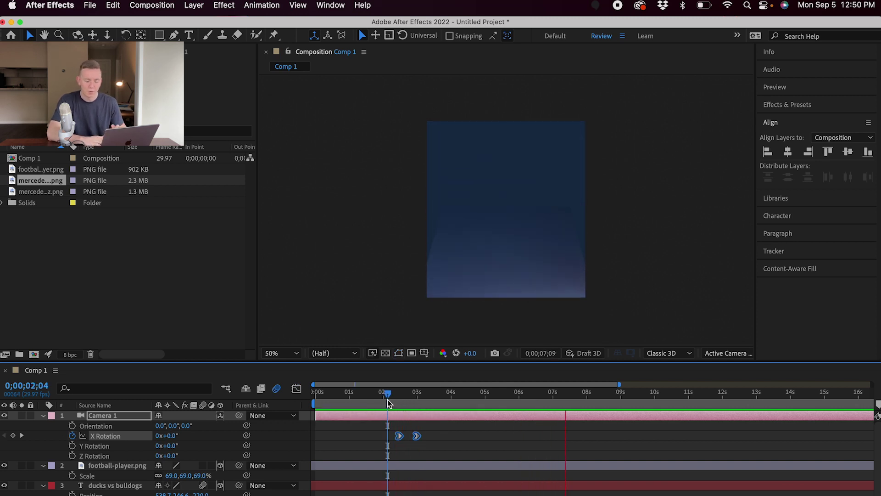
# - Draw a closed mask around the sky on the mercedez-benz-2.png layer at 0;00;02;29, extending past the frame's lower edge
pyautogui.moveTo(388, 403); pyautogui.dragTo(414, 404)
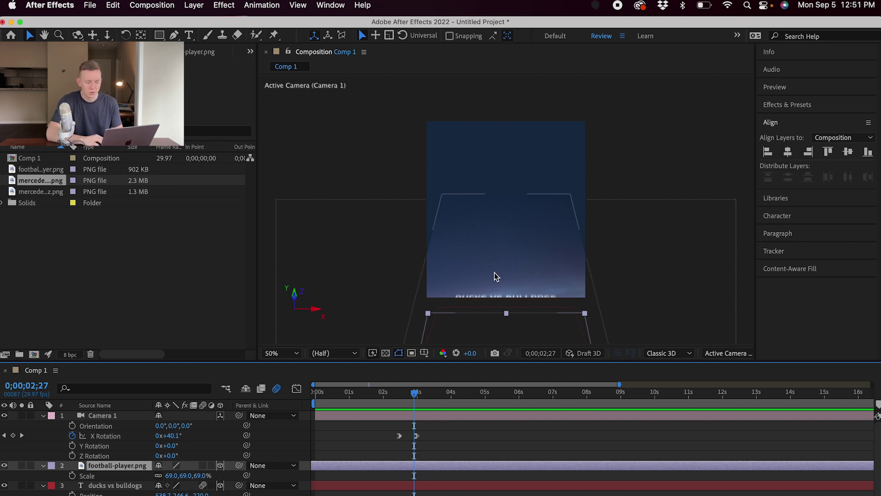
pyautogui.moveTo(416, 393); pyautogui.dragTo(417, 392)
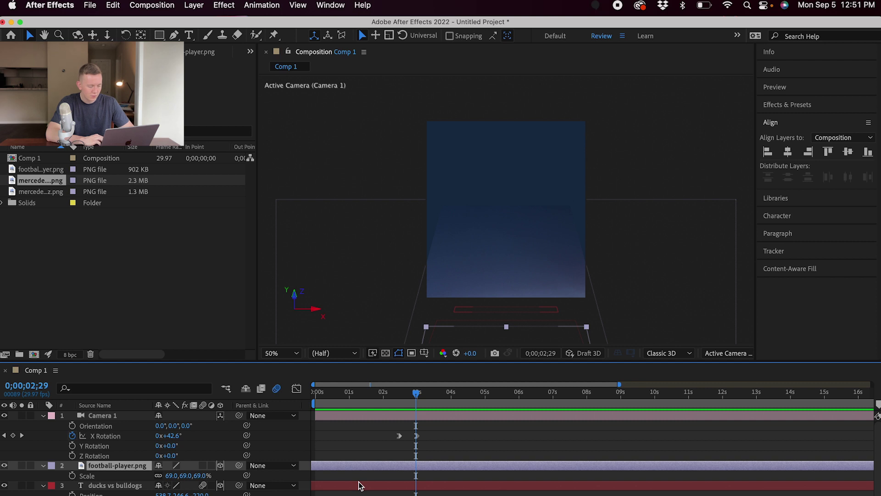
pyautogui.scroll(-3, 360, 485)
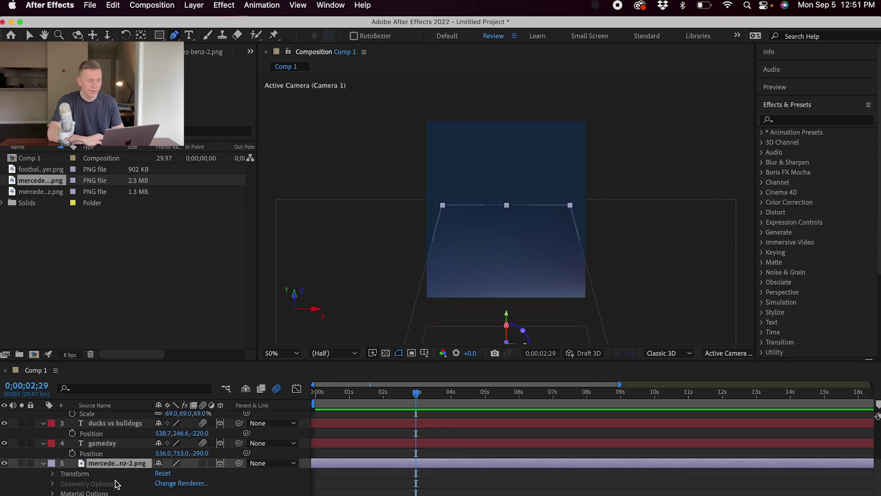
pyautogui.click(417, 297)
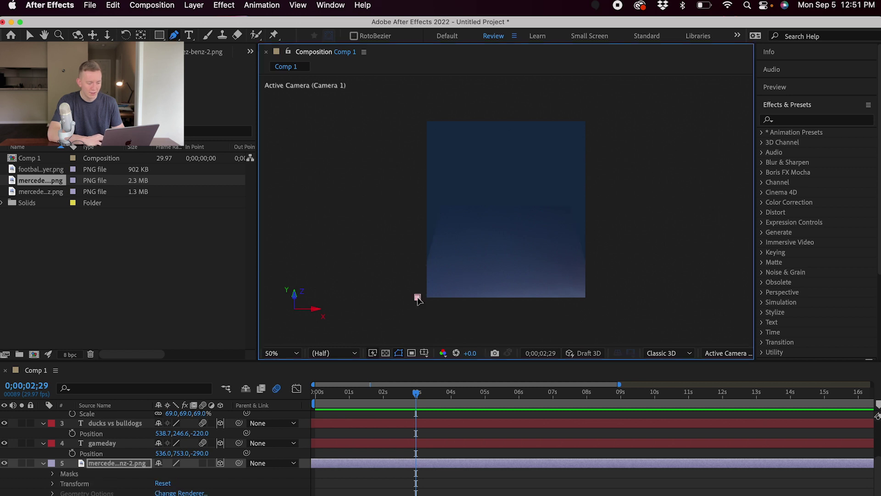
pyautogui.click(451, 210)
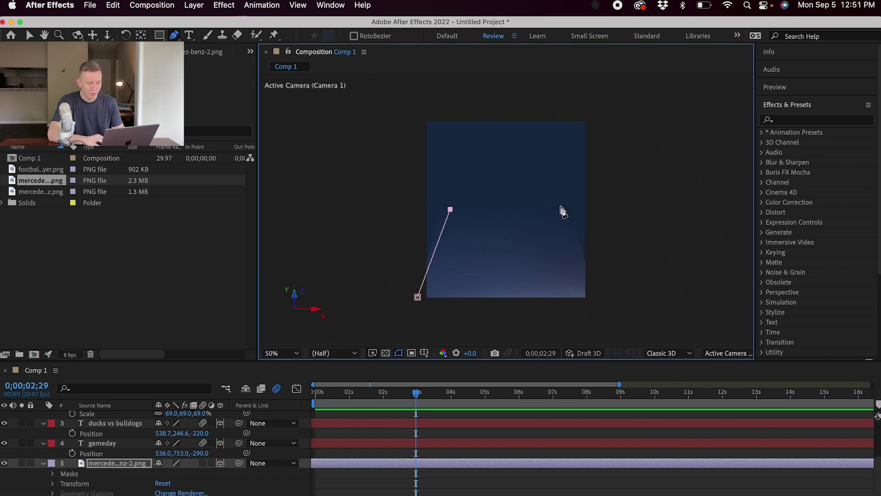
pyautogui.click(565, 207)
pyautogui.click(593, 298)
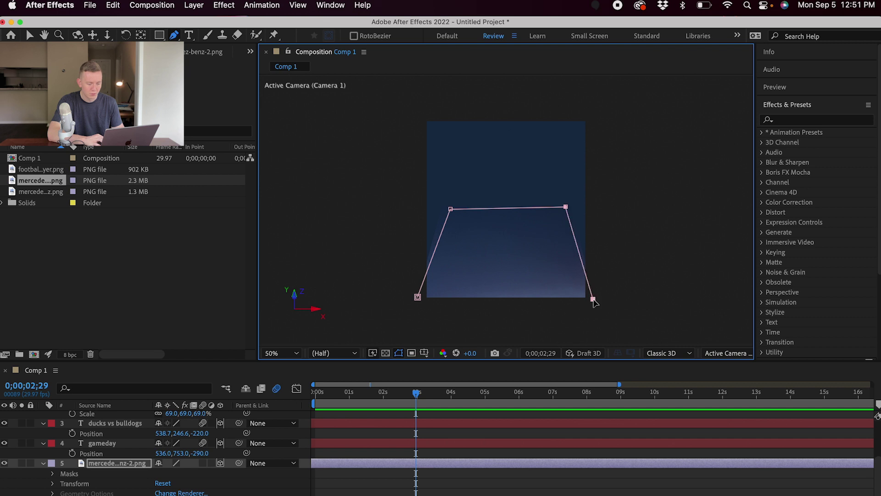
pyautogui.click(397, 335)
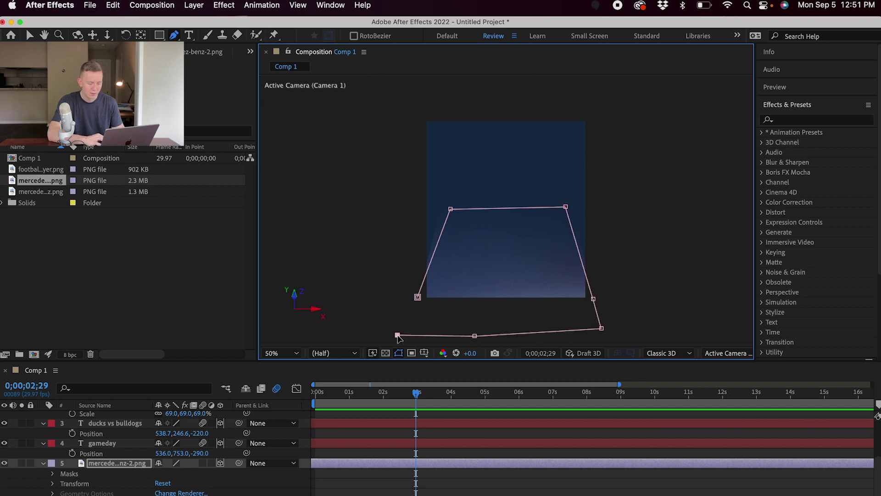
pyautogui.click(418, 298)
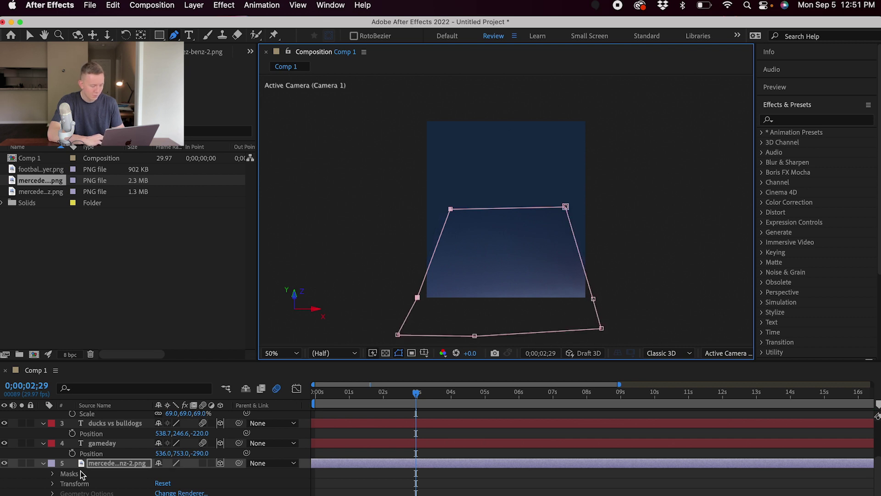
# - Set Mask 1's feather to 289 pixels on the mercedez-benz-2.png layer to soften the sky's edges
pyautogui.click(53, 475)
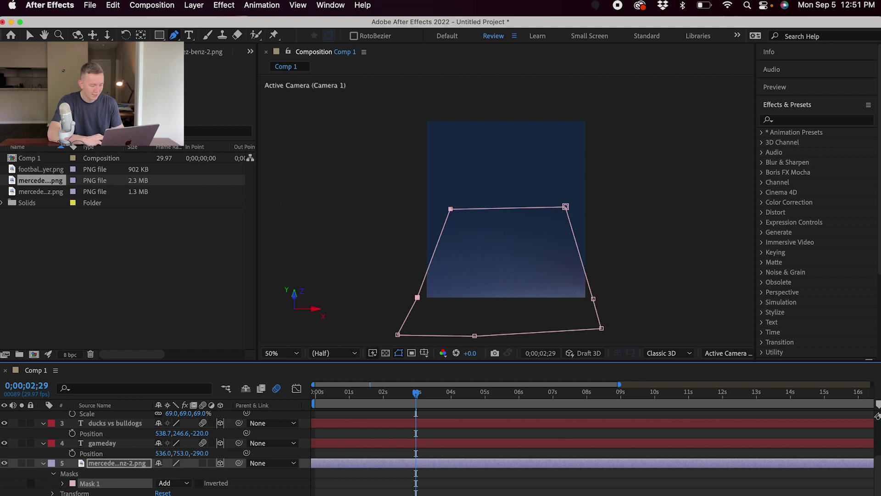
pyautogui.click(62, 484)
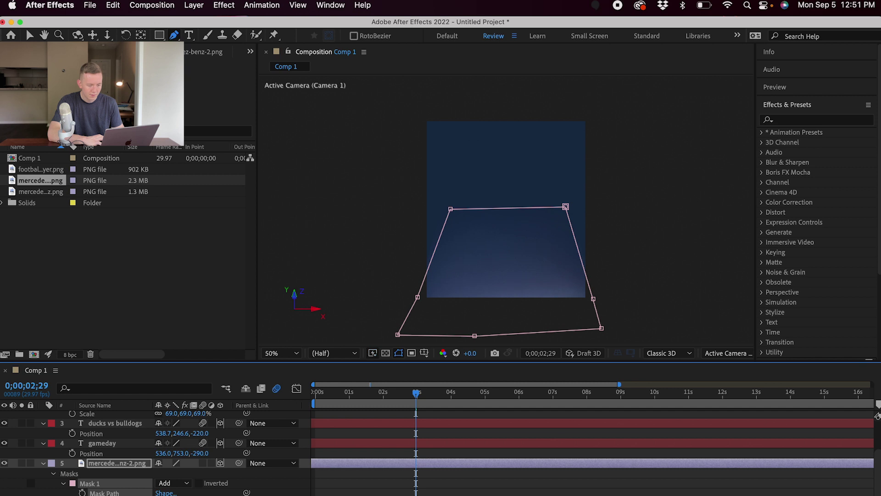
pyautogui.click(29, 36)
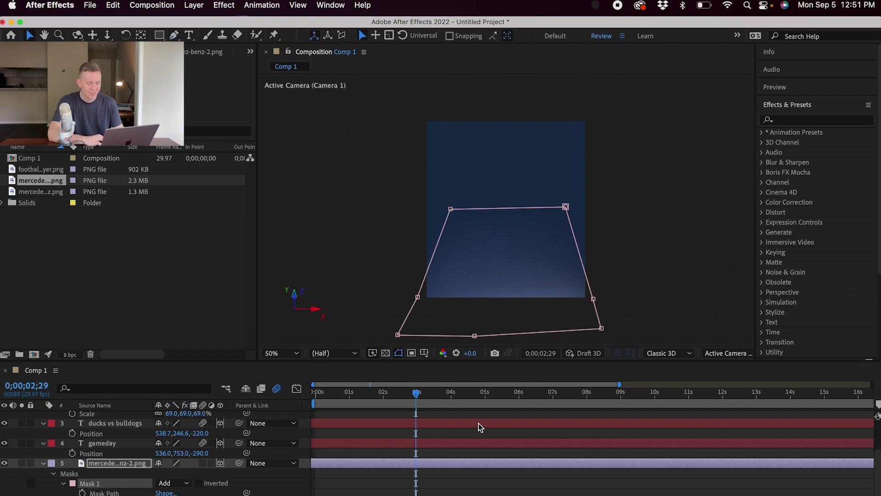
pyautogui.moveTo(418, 394)
pyautogui.mouseDown()
pyautogui.moveTo(383, 396)
pyautogui.moveTo(423, 400)
pyautogui.mouseUp()
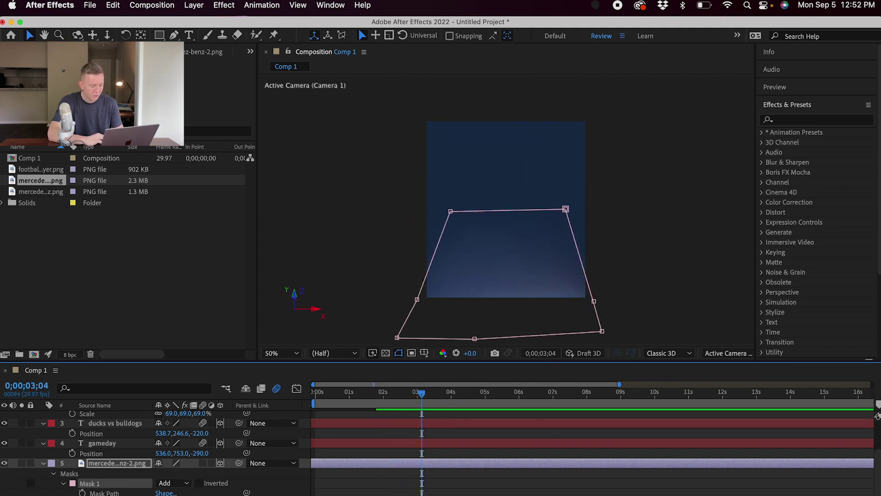
pyautogui.scroll(-2, 414, 454)
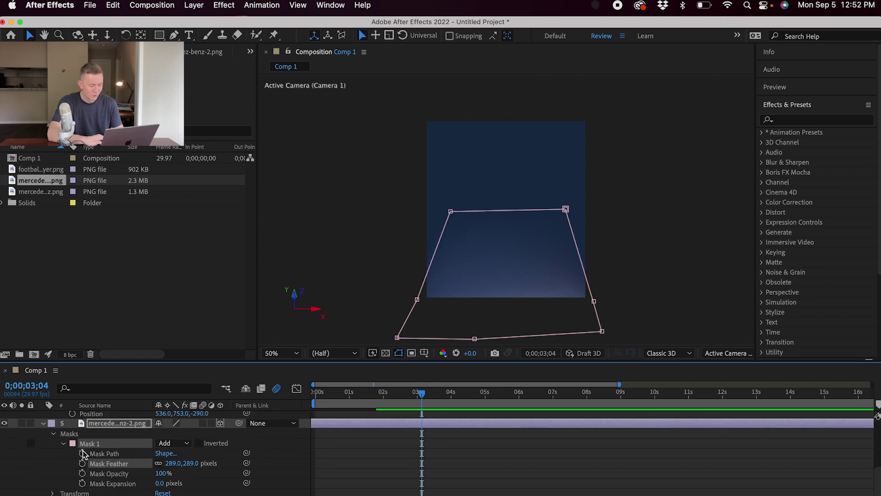
# - Check the masked sky earlier in the tilt, and keyframe Mask 1's Mask Path and Mask Expansion at 0;00;02;28
pyautogui.moveTo(423, 396); pyautogui.dragTo(388, 395)
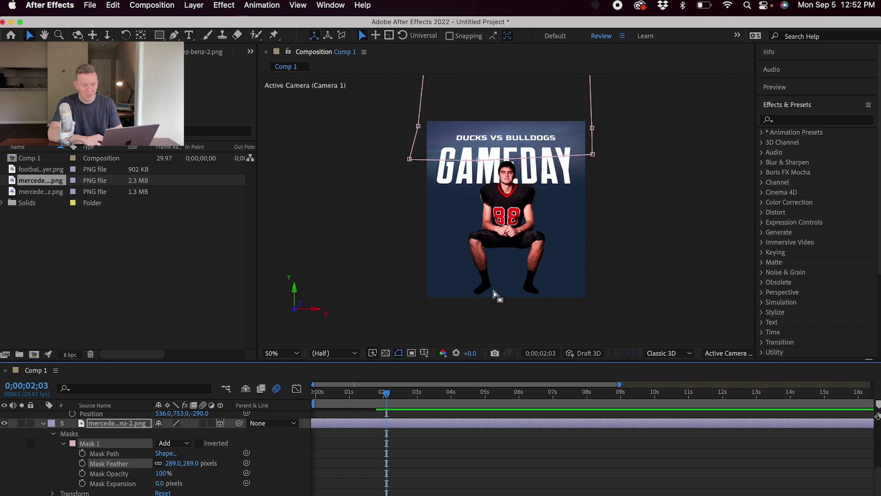
pyautogui.moveTo(387, 402); pyautogui.dragTo(415, 405)
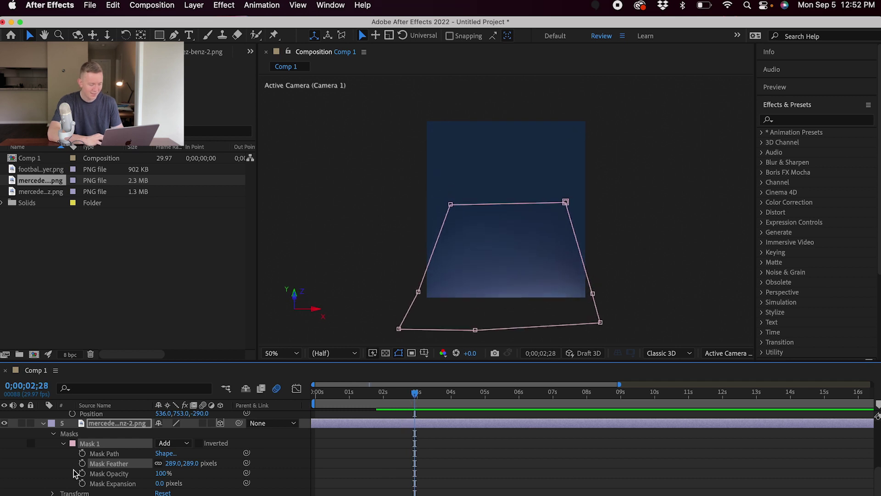
pyautogui.click(82, 453)
pyautogui.click(82, 484)
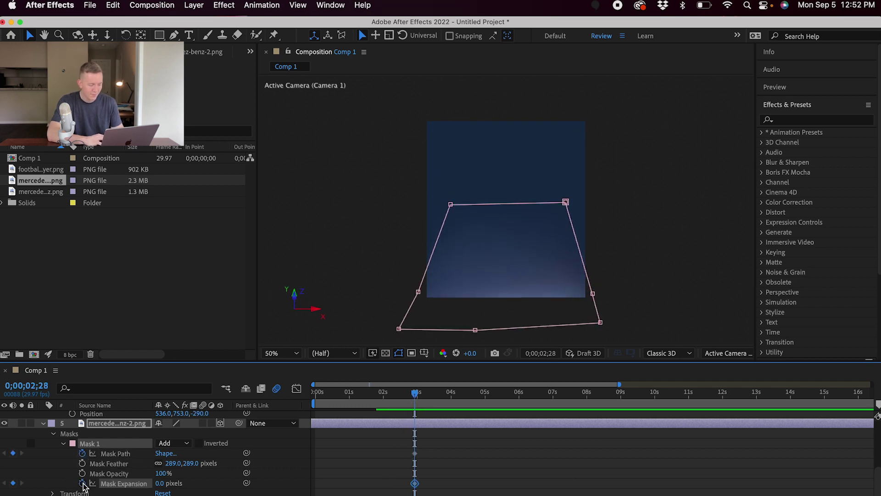
# - Pull Mask 1's lower points down at 0;00;02;20, and below the frame at 0;00;02;12 to uncover the sky and stadium
pyautogui.moveTo(421, 395); pyautogui.dragTo(406, 395)
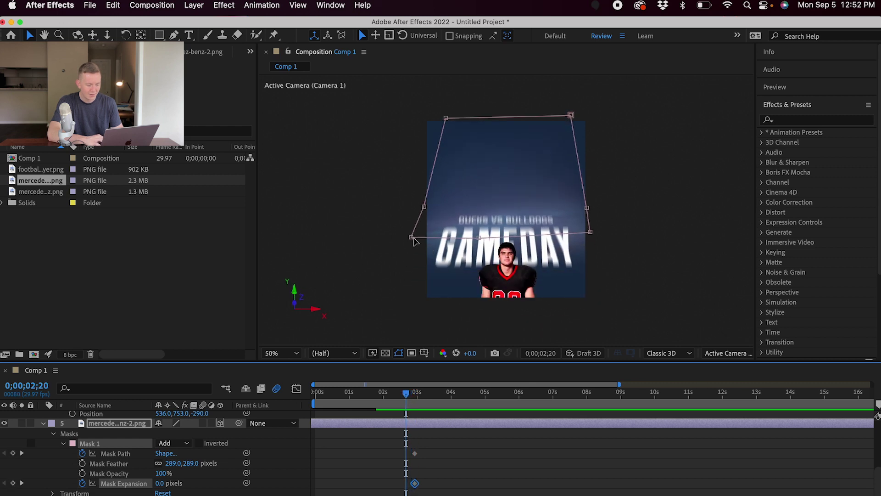
pyautogui.moveTo(413, 238); pyautogui.dragTo(410, 318)
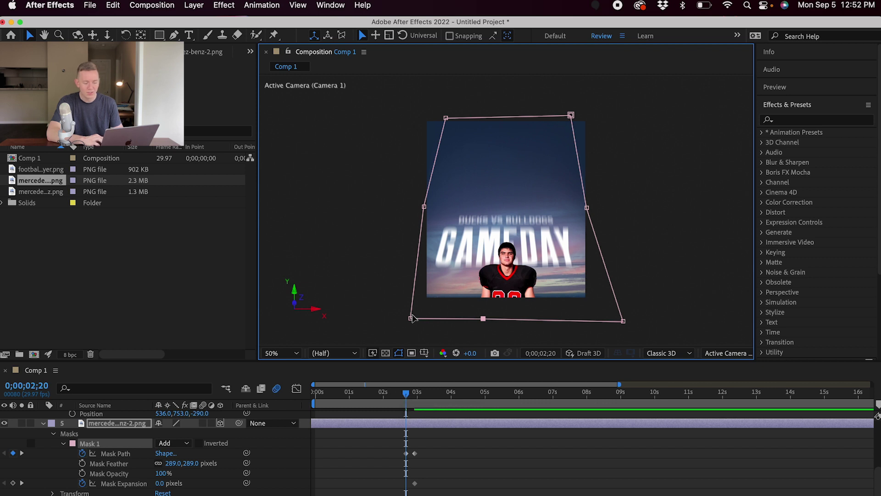
pyautogui.moveTo(408, 399); pyautogui.dragTo(397, 398)
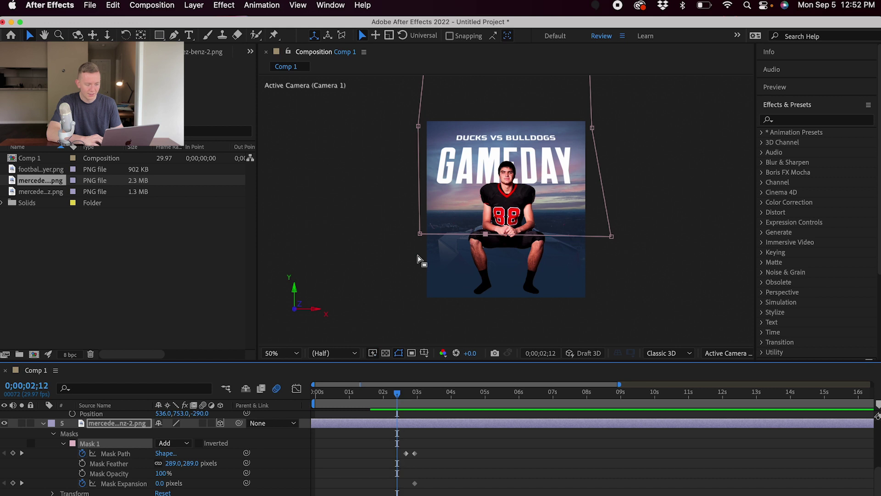
pyautogui.moveTo(421, 234); pyautogui.dragTo(419, 337)
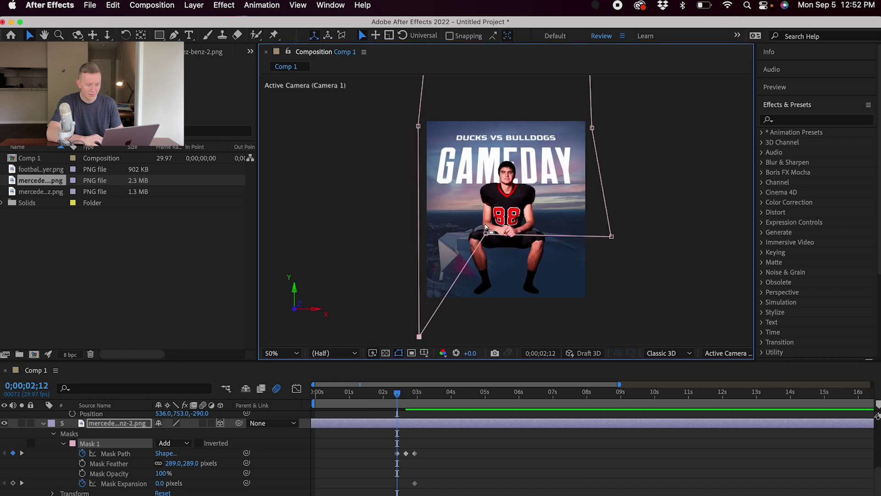
pyautogui.moveTo(486, 236); pyautogui.dragTo(538, 357)
pyautogui.moveTo(611, 237); pyautogui.dragTo(651, 315)
# - Preview the animation from the start and compare it with the reference GAMEDAY post in Chrome
pyautogui.moveTo(398, 398); pyautogui.dragTo(303, 403)
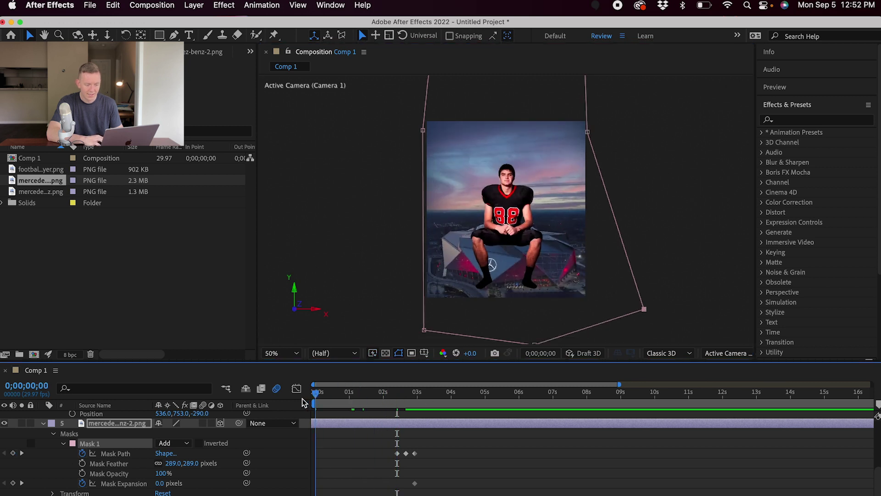
pyautogui.press('space')
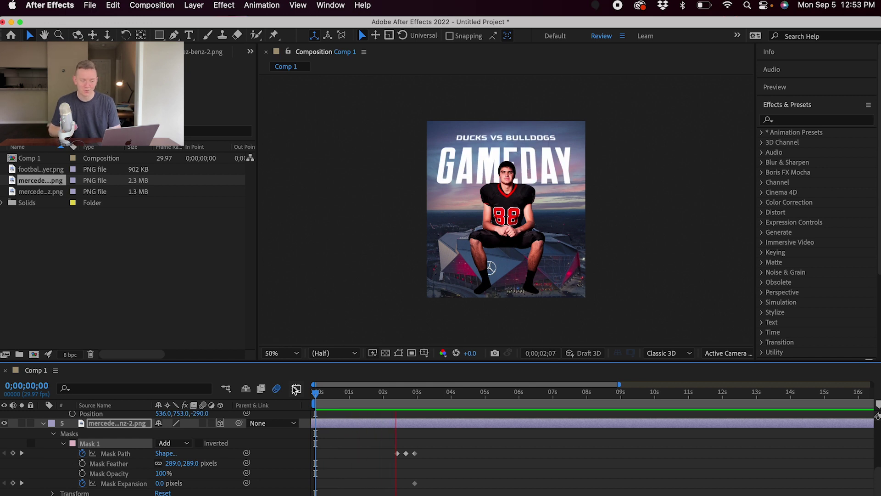
pyautogui.press('super+Tab')
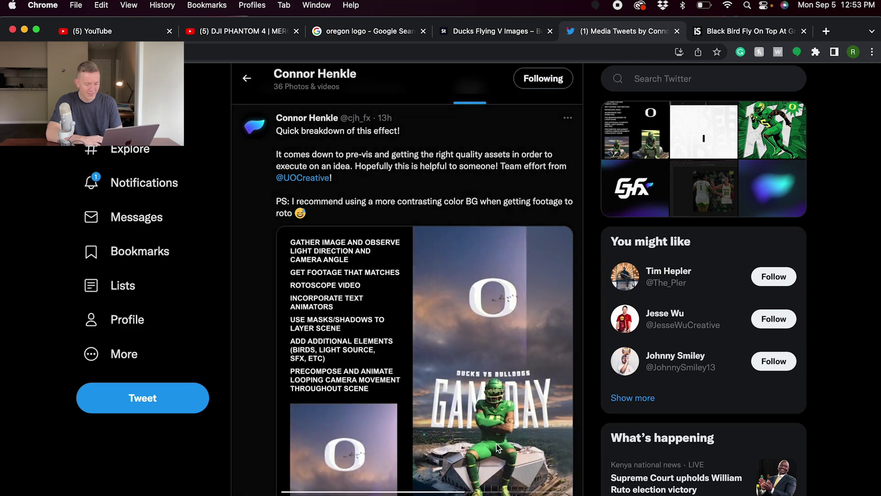
pyautogui.scroll(-10, 496, 445)
pyautogui.scroll(7, 477, 376)
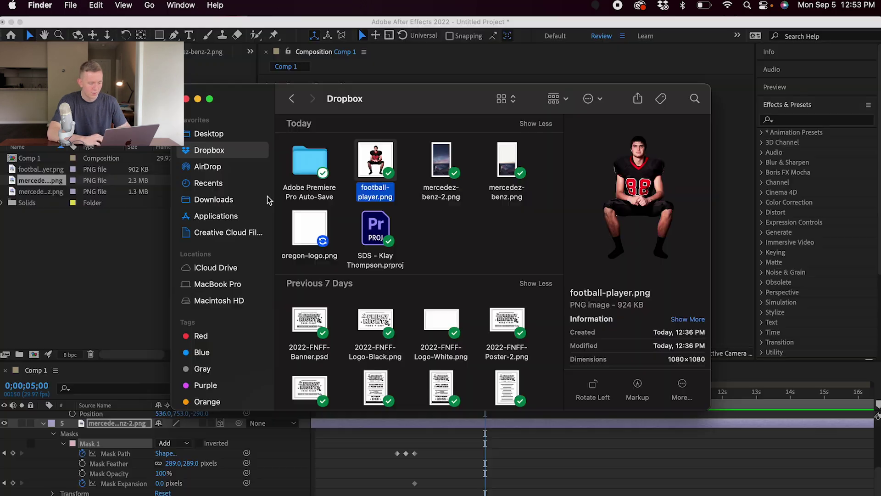
# - Add oregon-logo.png from the Dropbox folder to Comp 1 above the football player and scale it to 53%
pyautogui.click(312, 202)
pyautogui.moveTo(312, 202); pyautogui.dragTo(285, 238)
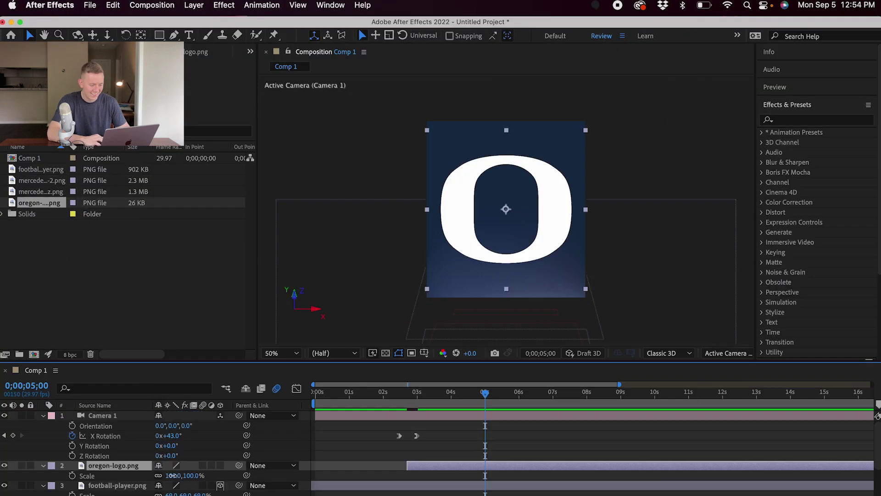
pyautogui.moveTo(172, 475); pyautogui.dragTo(151, 475)
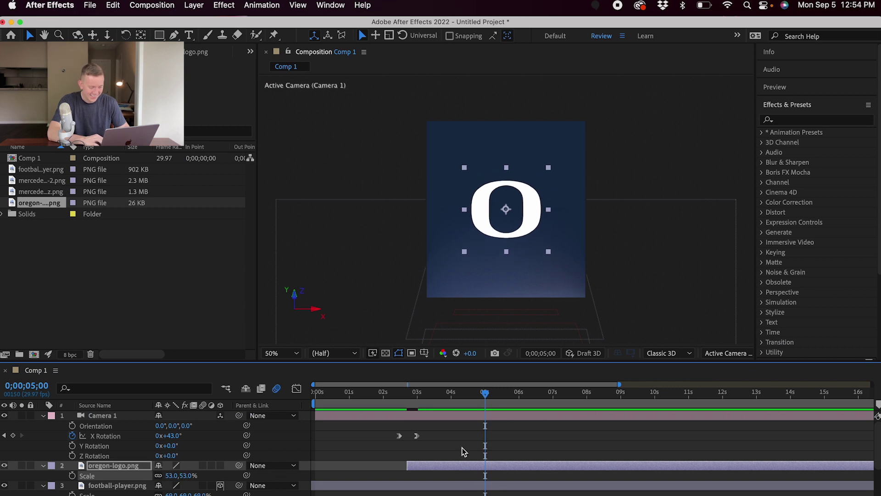
# - Make the oregon-logo.png layer 3D and set its Y position to -664 so it sits mid-sky at 0;00;09;02
pyautogui.moveTo(486, 397); pyautogui.dragTo(413, 410)
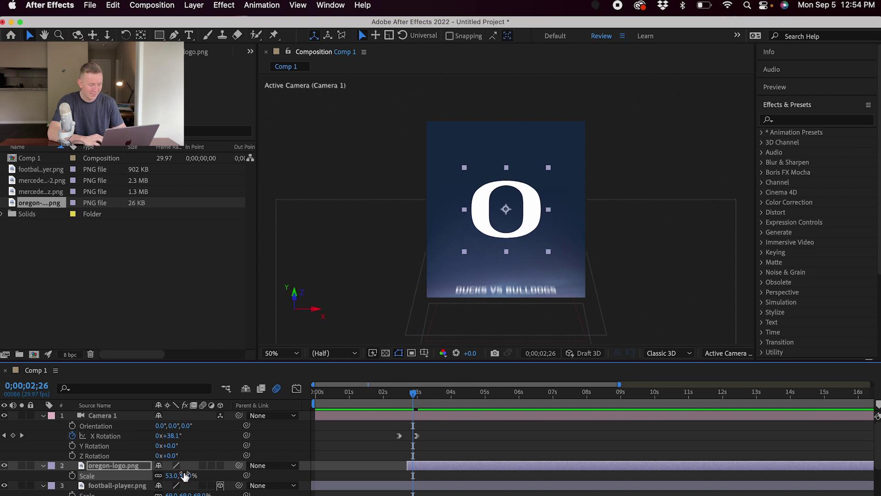
pyautogui.click(222, 466)
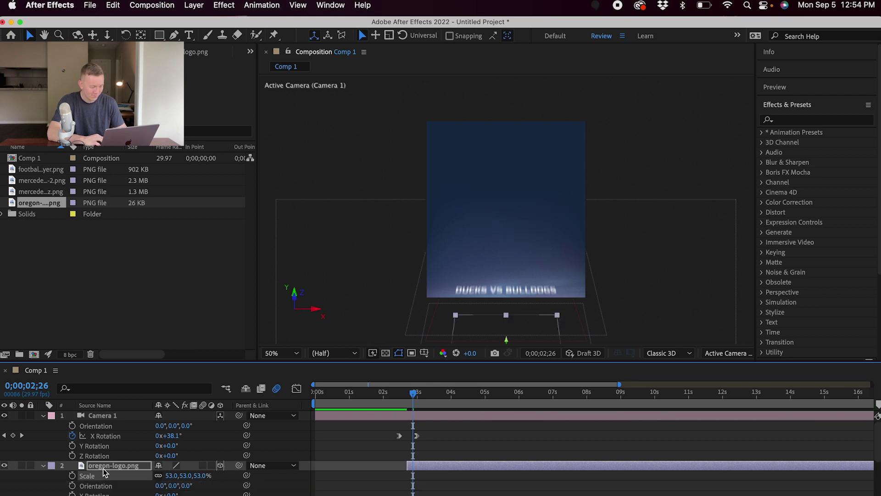
pyautogui.click(44, 466)
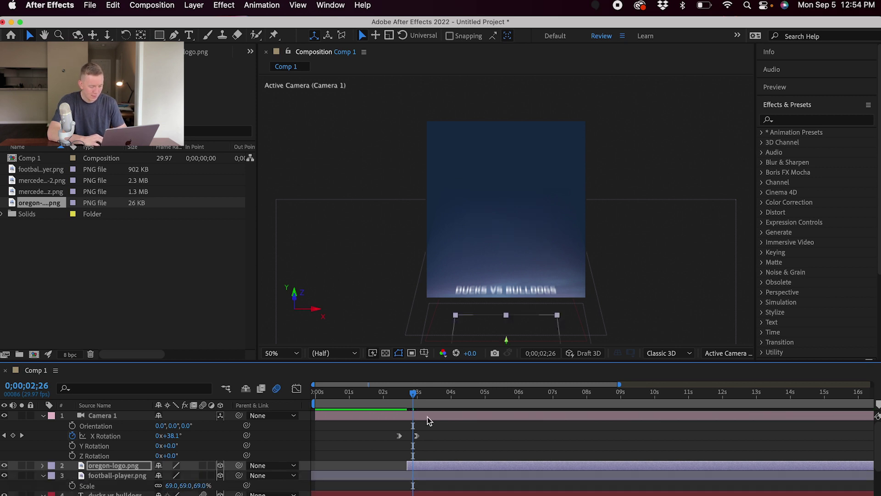
pyautogui.moveTo(413, 396); pyautogui.dragTo(622, 417)
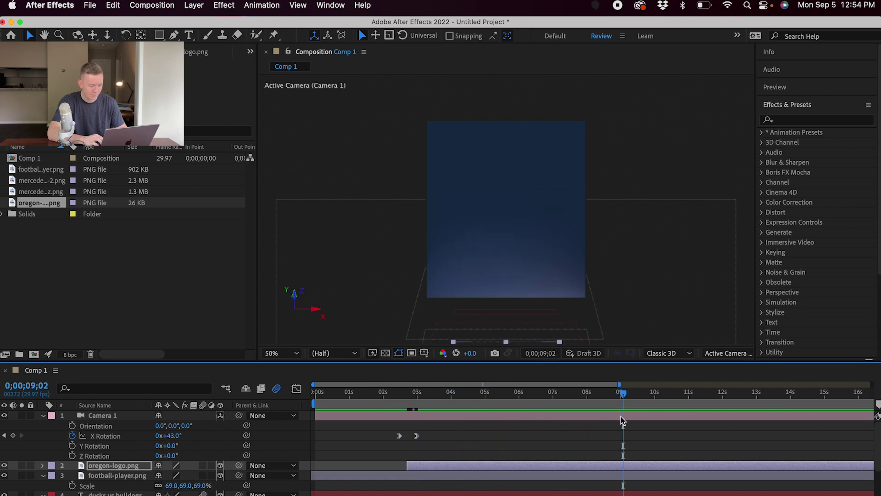
pyautogui.click(131, 466)
pyautogui.press('p')
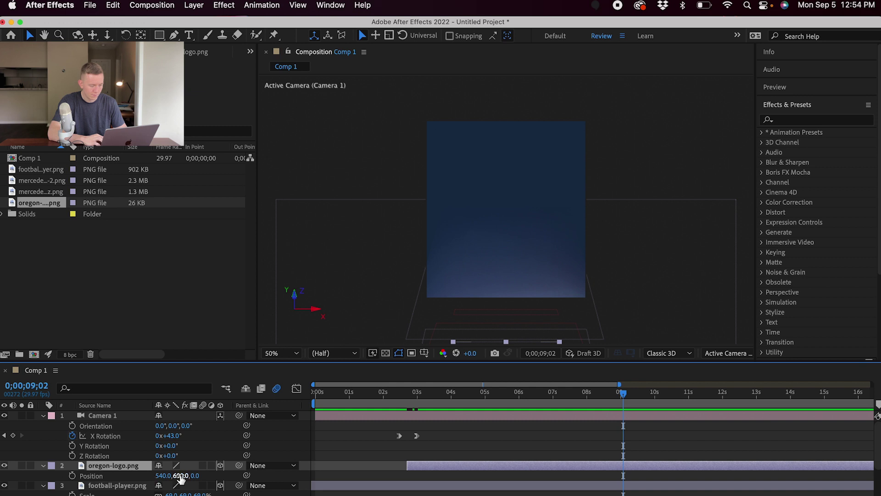
pyautogui.moveTo(179, 478); pyautogui.dragTo(130, 475)
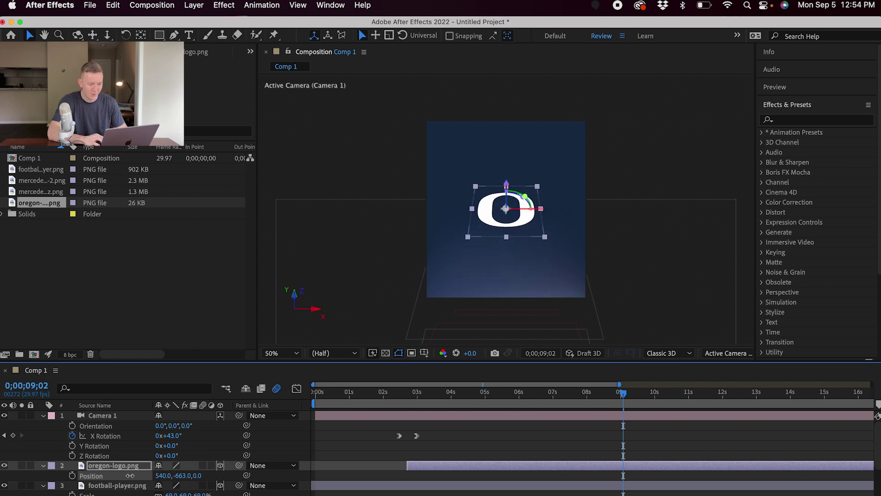
# - Set the oregon-logo.png layer's X Rotation to 45° so it faces the tilted camera, and show its Position property
pyautogui.press('r')
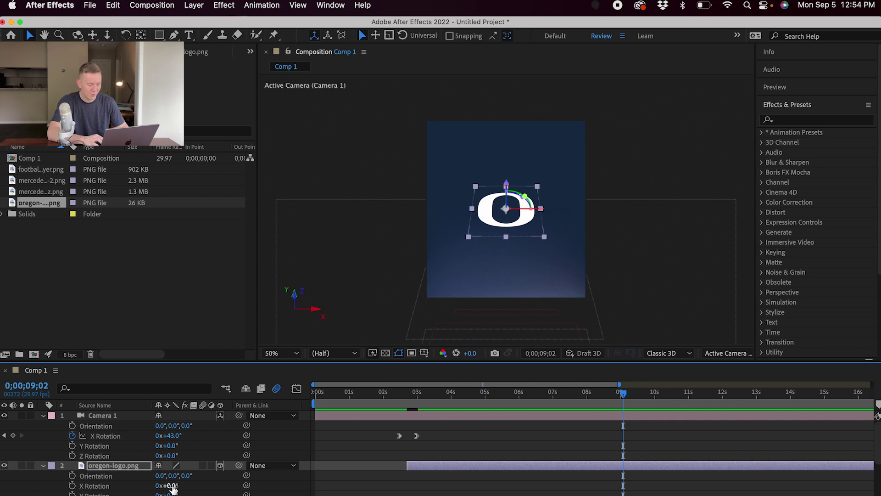
pyautogui.click(171, 486)
pyautogui.rightClick(202, 491)
pyautogui.click(178, 487)
pyautogui.moveTo(169, 486); pyautogui.dragTo(201, 488)
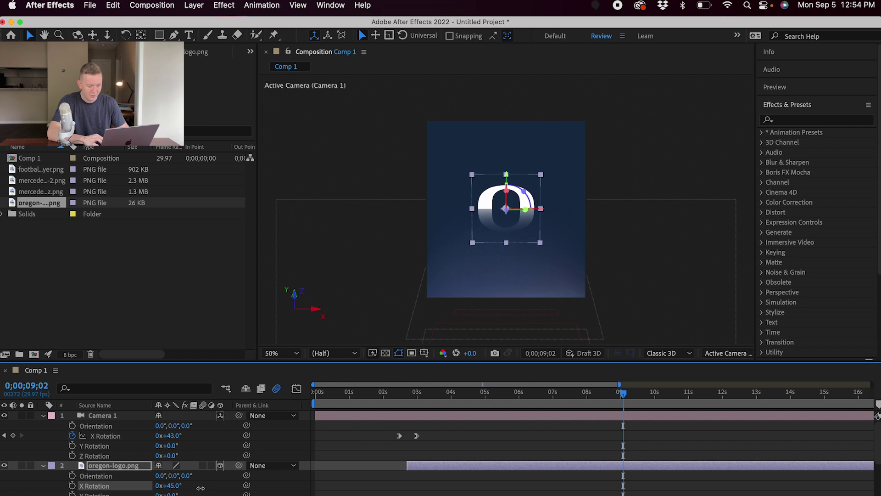
pyautogui.press('p')
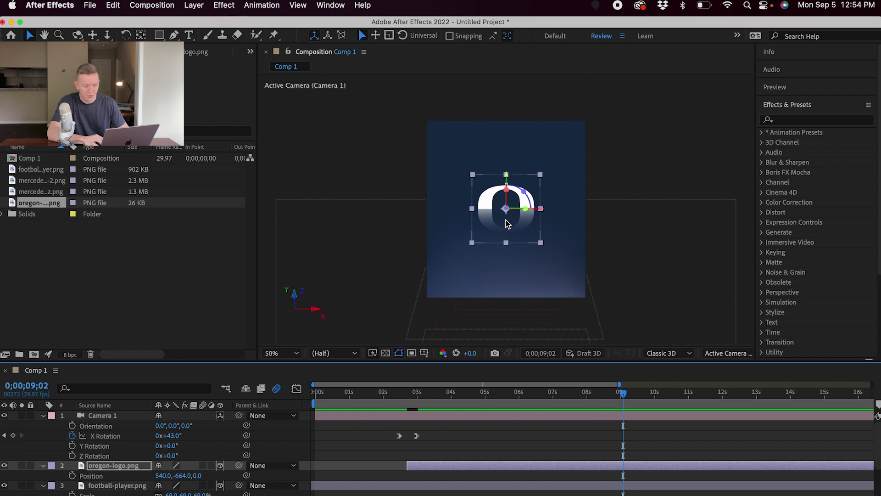
# - Set the oregon-logo.png layer's Y position to -504 and Z position to -175, and preview the animation from the start
pyautogui.moveTo(198, 478); pyautogui.dragTo(115, 477)
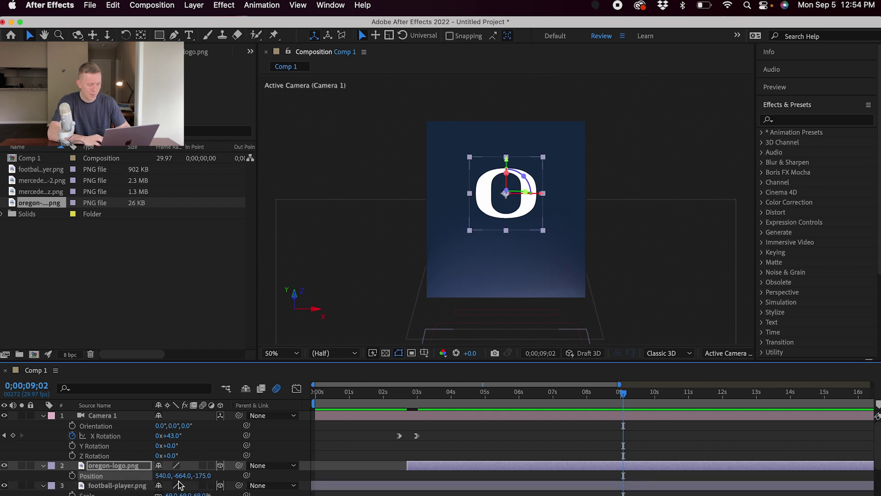
pyautogui.moveTo(186, 476); pyautogui.dragTo(342, 443)
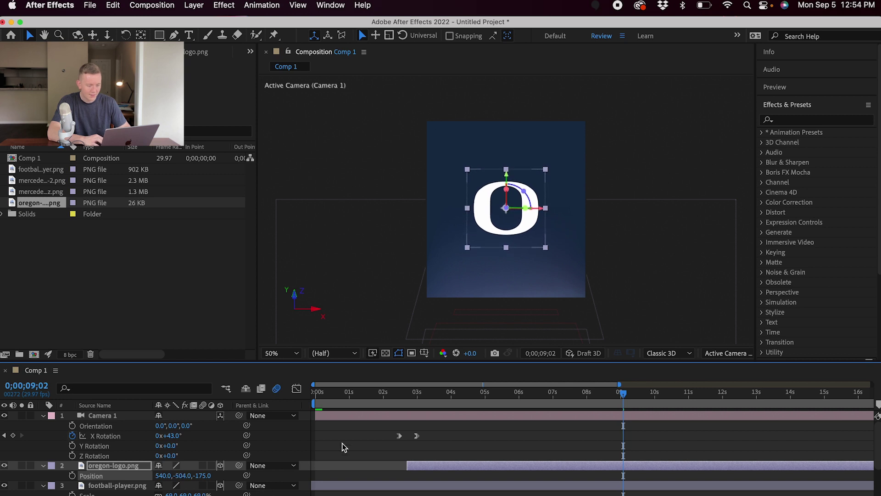
pyautogui.press('Home')
pyautogui.press('space')
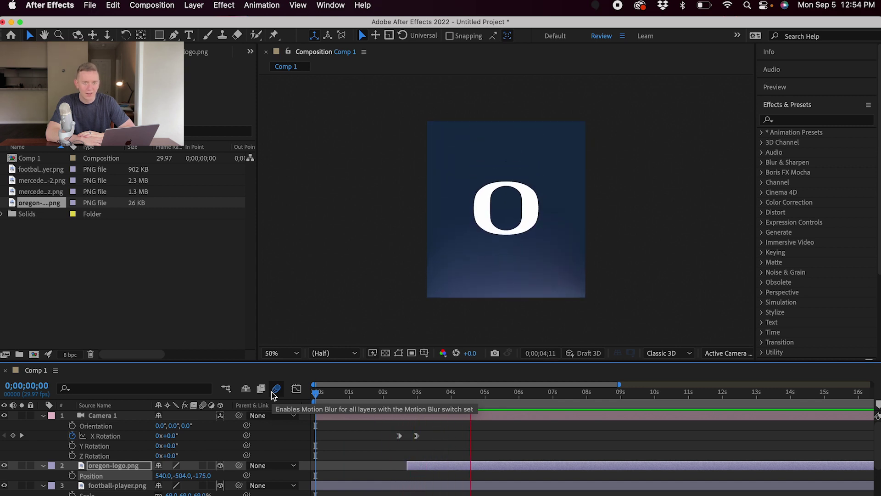
pyautogui.press('space')
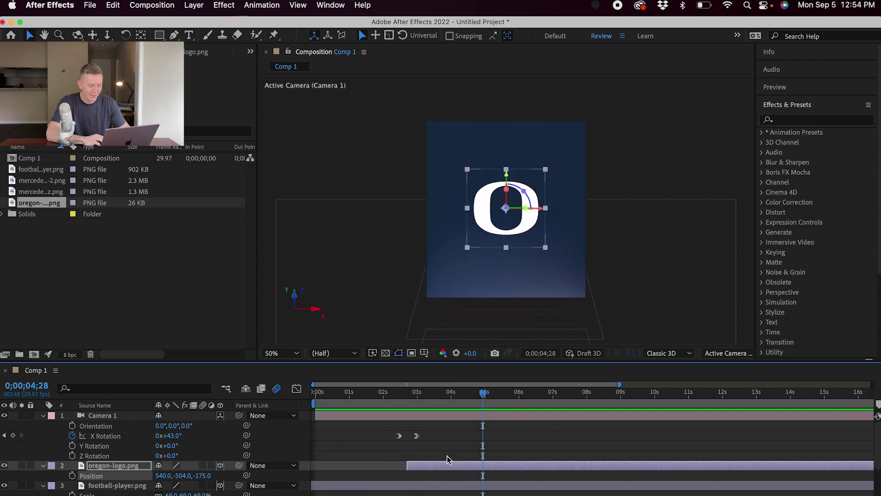
# - Spread Camera 1's two X Rotation keyframes to about 2.4 s and 3.2 s, and enable motion blur on the oregon-logo.png layer
pyautogui.click(430, 456)
pyautogui.moveTo(416, 436); pyautogui.dragTo(398, 437)
pyautogui.press('space')
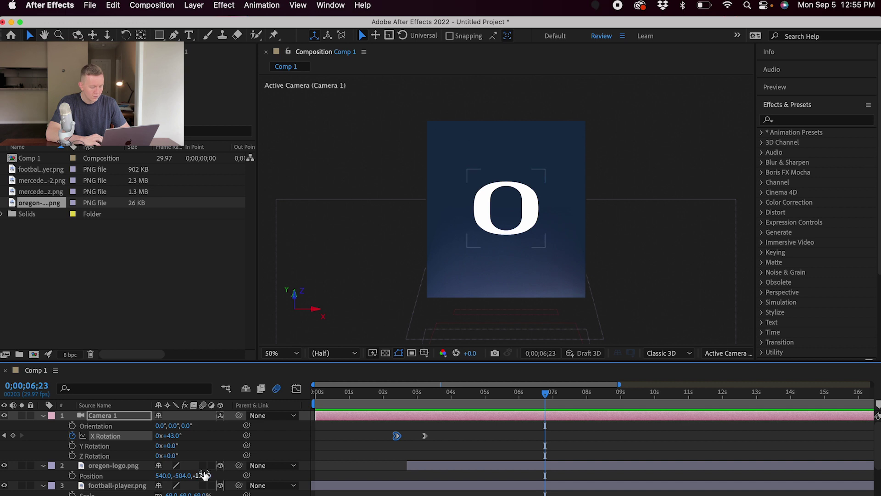
pyautogui.moveTo(395, 393); pyautogui.dragTo(304, 410)
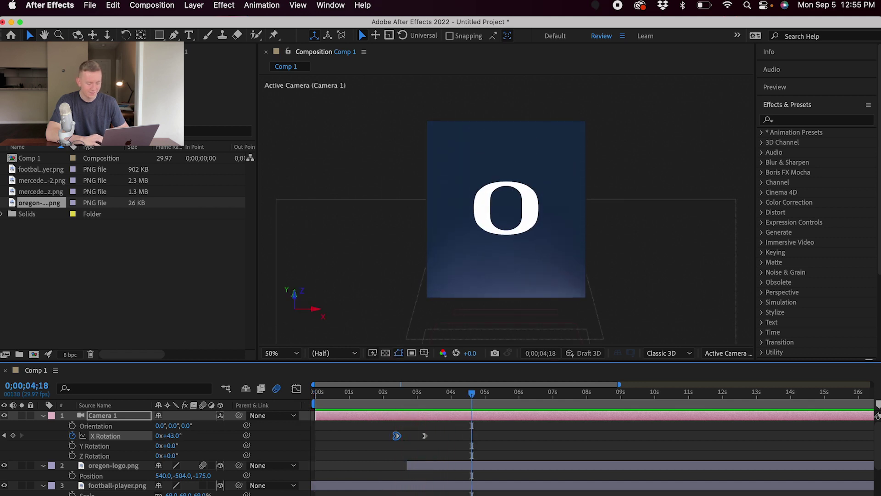
# - Check the reference GAMEDAY post in Chrome for the camera movement after the logo, and return to After Effects
pyautogui.press('super+Tab')
pyautogui.click(627, 34)
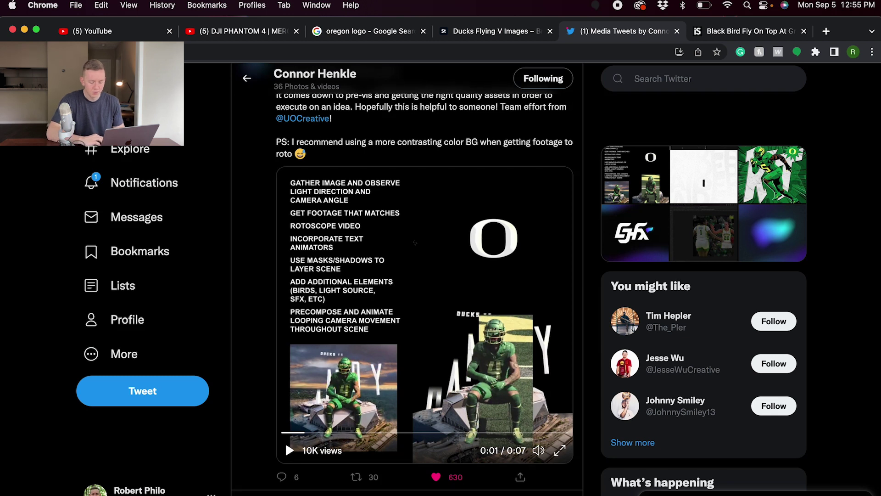
pyautogui.press('super+Tab')
# - Paste a copy of Camera 1's 0° X Rotation keyframe at about 0;00;04;10 so the camera tilts back down
pyautogui.moveTo(459, 399); pyautogui.dragTo(446, 427)
pyautogui.press('-')
pyautogui.press('-')
pyautogui.press('=')
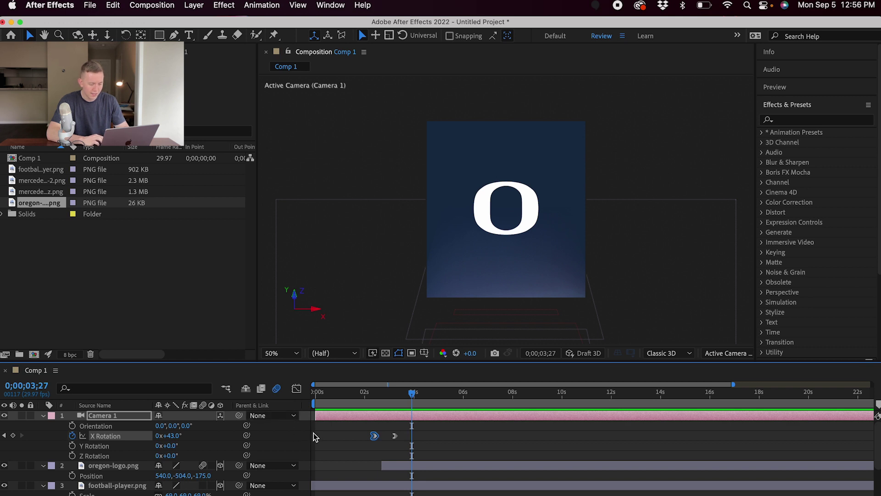
pyautogui.press('super+v')
pyautogui.moveTo(412, 395)
pyautogui.mouseDown()
pyautogui.moveTo(382, 395)
pyautogui.moveTo(424, 403)
pyautogui.mouseUp()
pyautogui.moveTo(412, 436); pyautogui.dragTo(426, 436)
pyautogui.click(375, 436)
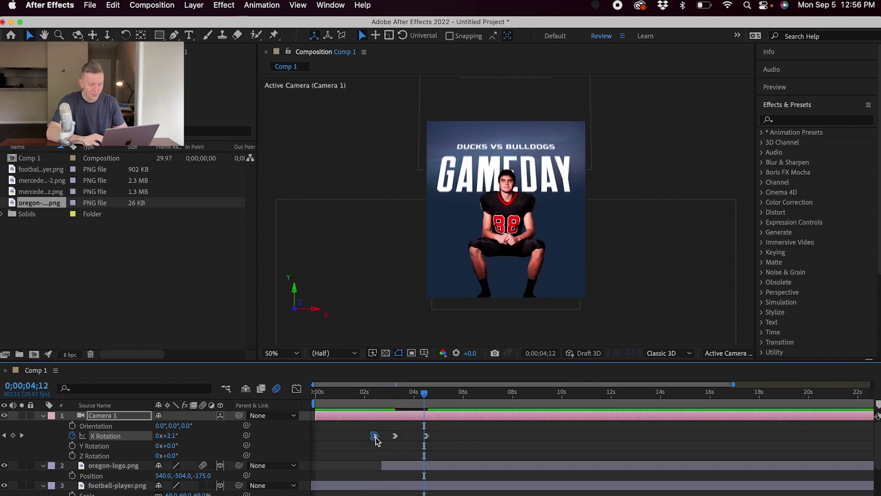
pyautogui.moveTo(375, 440); pyautogui.dragTo(422, 440)
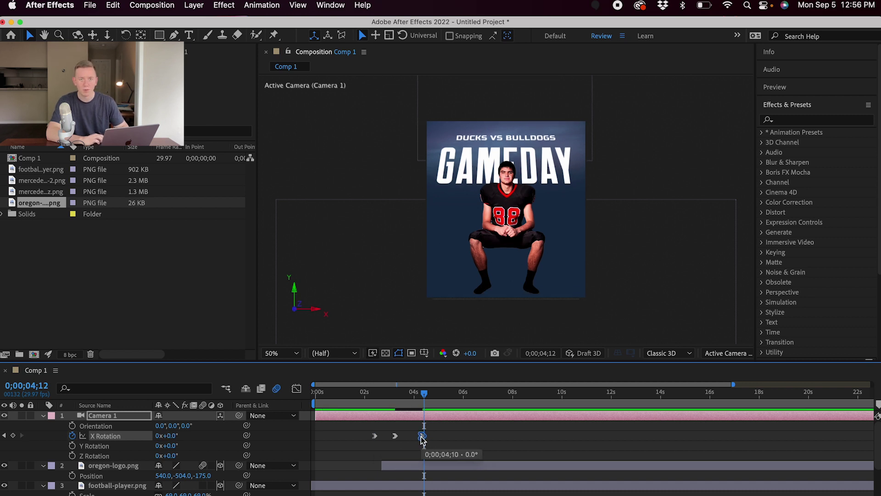
# - Move Camera 1's final 0° X Rotation keyframe to about 0;00;05;01 and preview the slower tilt down
pyautogui.moveTo(424, 394); pyautogui.dragTo(334, 396)
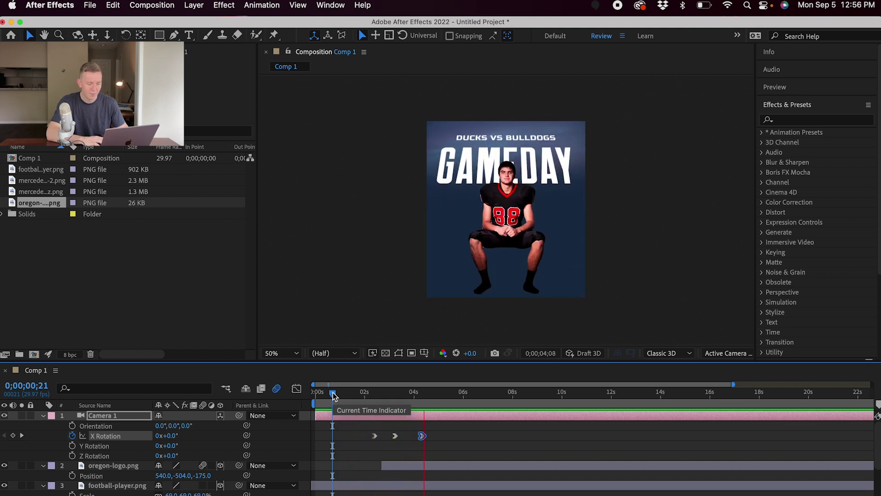
pyautogui.press('space')
pyautogui.moveTo(422, 436); pyautogui.dragTo(439, 436)
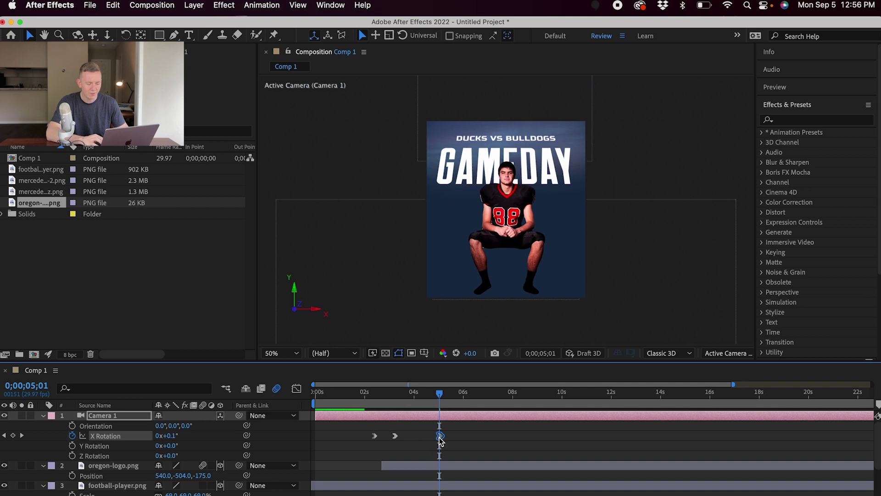
pyautogui.click(404, 395)
pyautogui.moveTo(404, 396); pyautogui.dragTo(358, 400)
pyautogui.press('space')
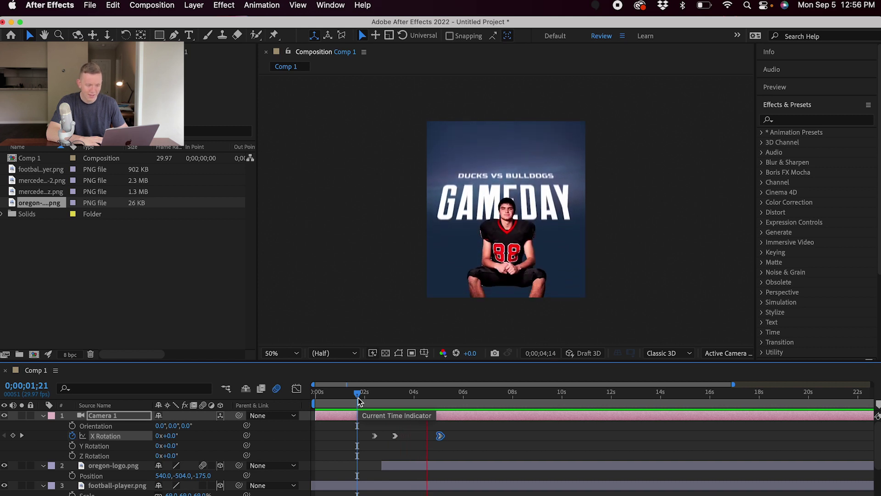
pyautogui.press('space')
# - Paste a copy of Camera 1's 43° X Rotation keyframe at 0;00;04;01 to hold on the logo, and preview it
pyautogui.click(395, 436)
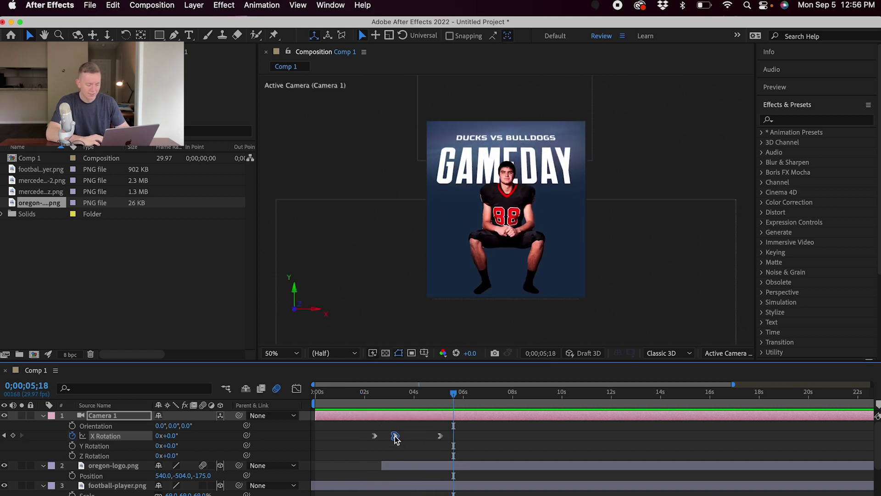
pyautogui.click(413, 394)
pyautogui.press('cmd+v')
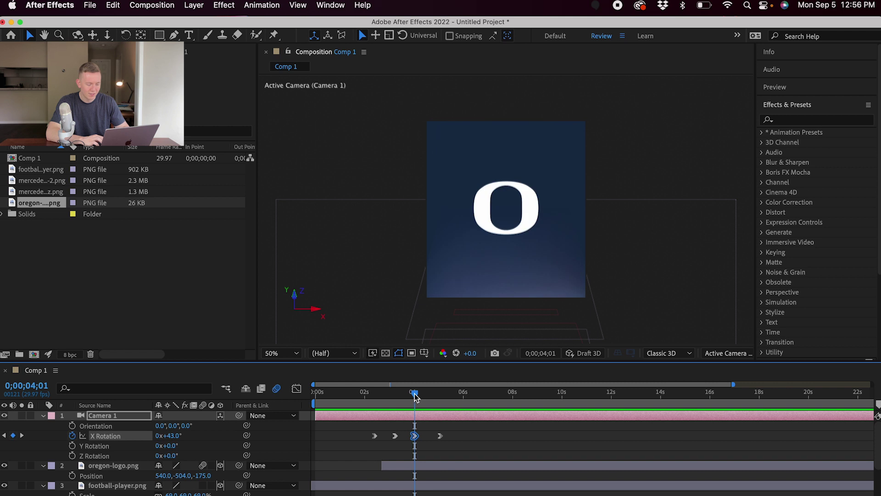
pyautogui.click(407, 396)
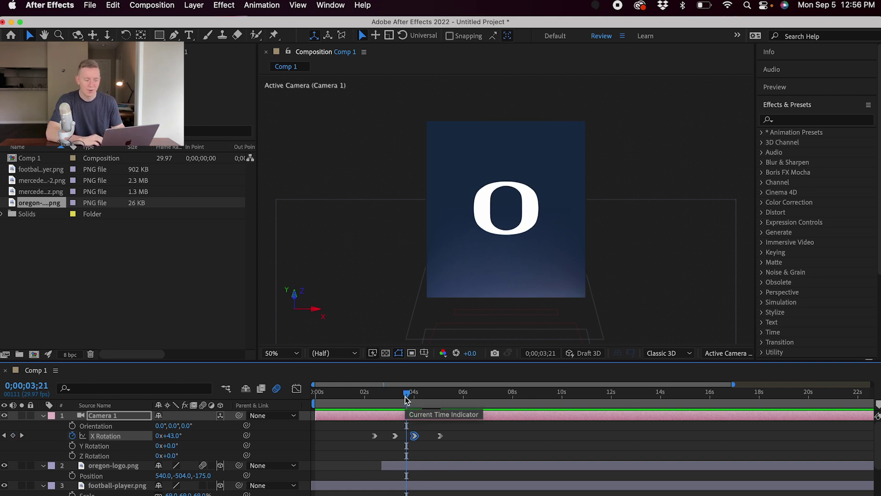
pyautogui.moveTo(392, 396); pyautogui.dragTo(367, 397)
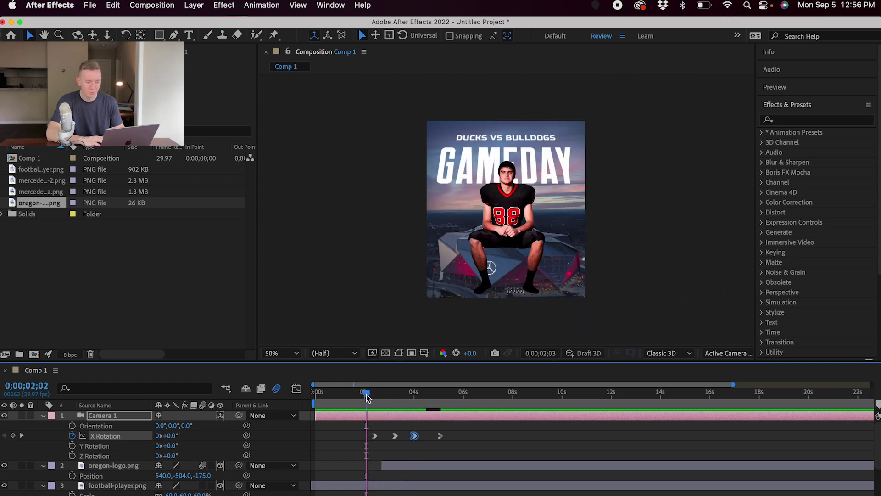
pyautogui.press('space')
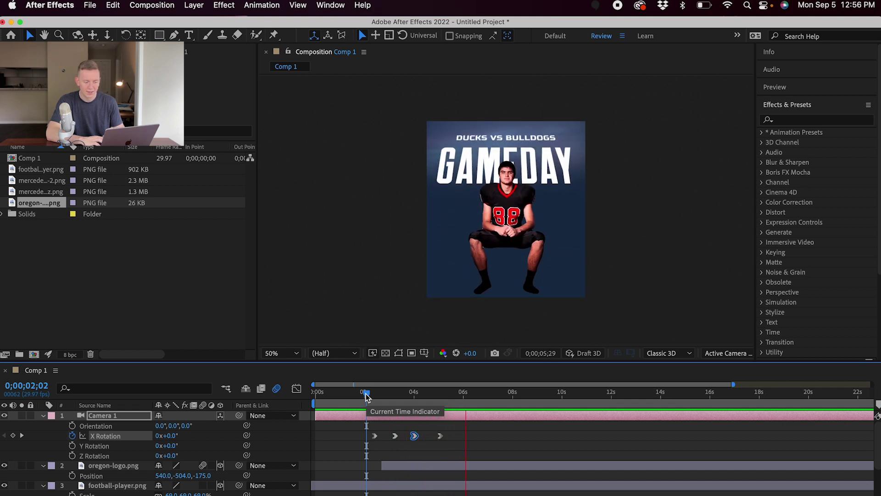
pyautogui.press('space')
# - Add a Mask Path keyframe to Mask 1 of the mercedes-benz-2.png layer just after 4 s, where the camera starts tilting down
pyautogui.scroll(-5, 412, 474)
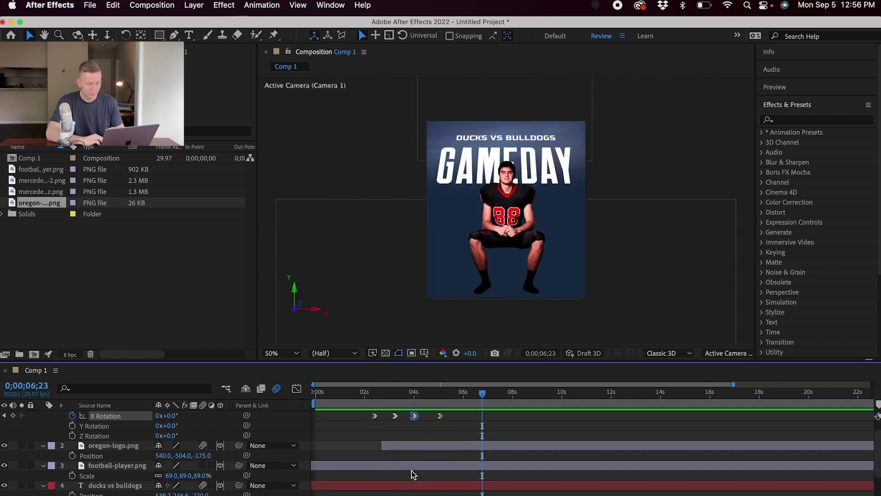
pyautogui.scroll(3, 411, 474)
pyautogui.scroll(2, 411, 475)
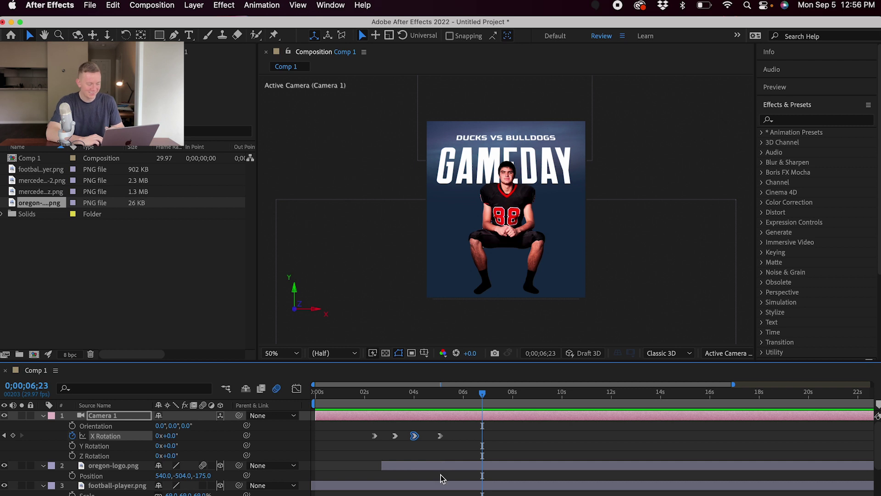
pyautogui.scroll(-3, 440, 476)
pyautogui.scroll(3, 440, 477)
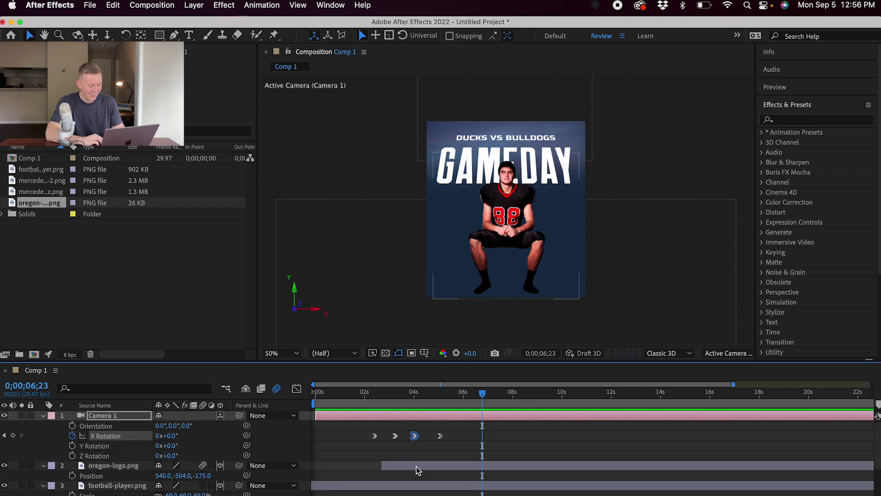
pyautogui.scroll(-6, 404, 473)
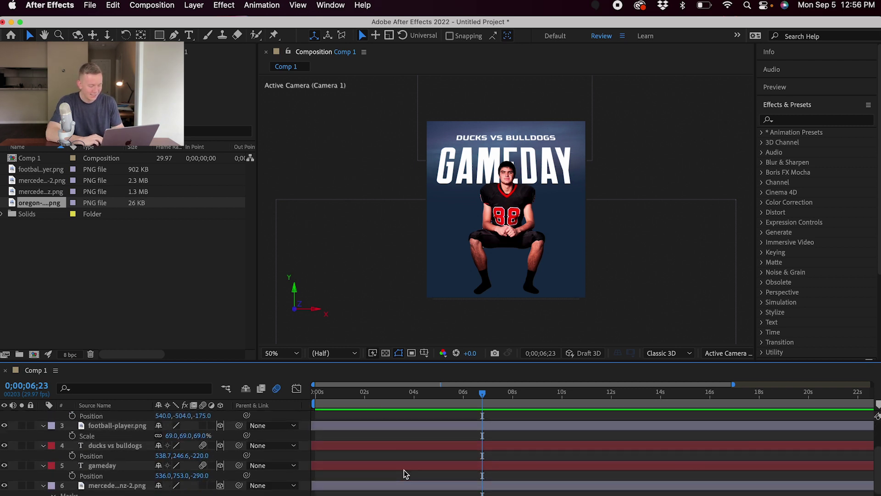
pyautogui.click(407, 488)
pyautogui.scroll(-5, 407, 491)
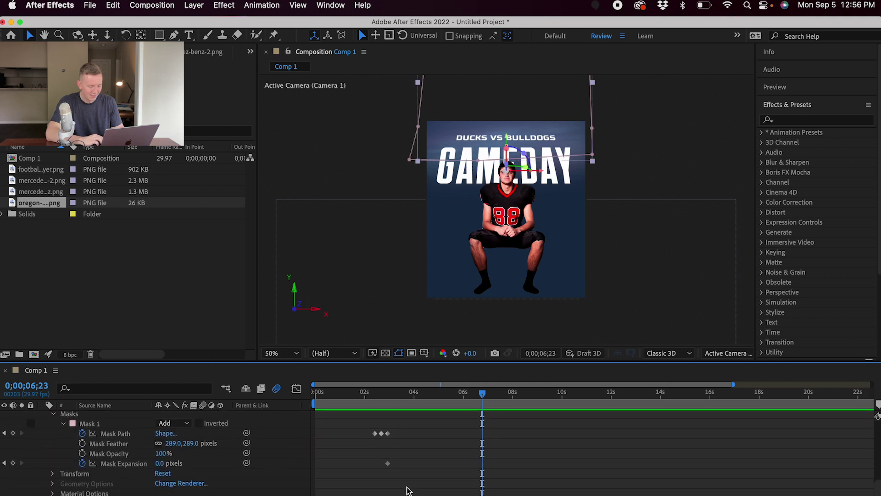
pyautogui.moveTo(481, 398); pyautogui.dragTo(423, 396)
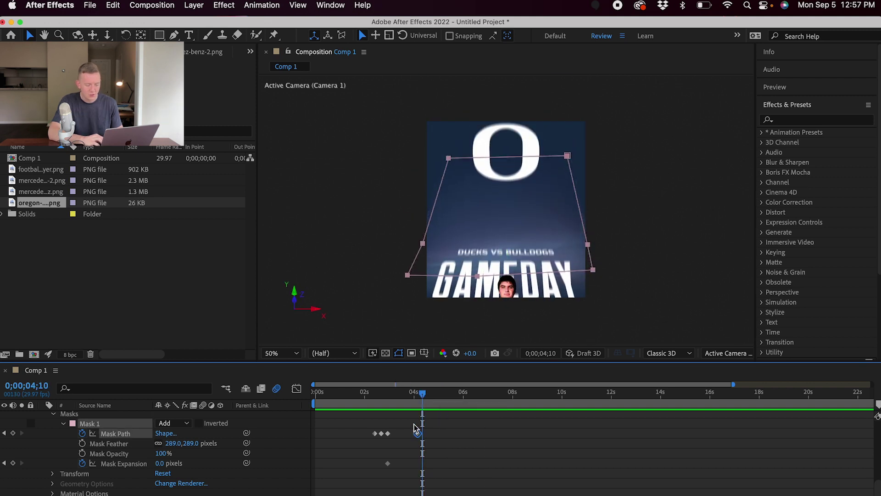
# - Pull Mask 1's lower points down at about 4.5 s and 0;00;04;29 so the stadium is revealed again, and preview the result
pyautogui.moveTo(424, 394); pyautogui.dragTo(427, 394)
pyautogui.moveTo(596, 234); pyautogui.dragTo(600, 317)
pyautogui.moveTo(427, 394); pyautogui.dragTo(438, 397)
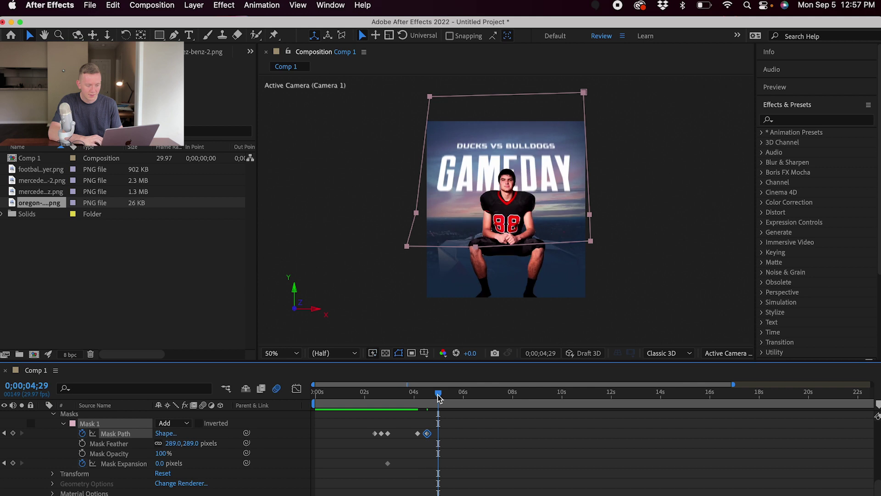
pyautogui.doubleClick(592, 243)
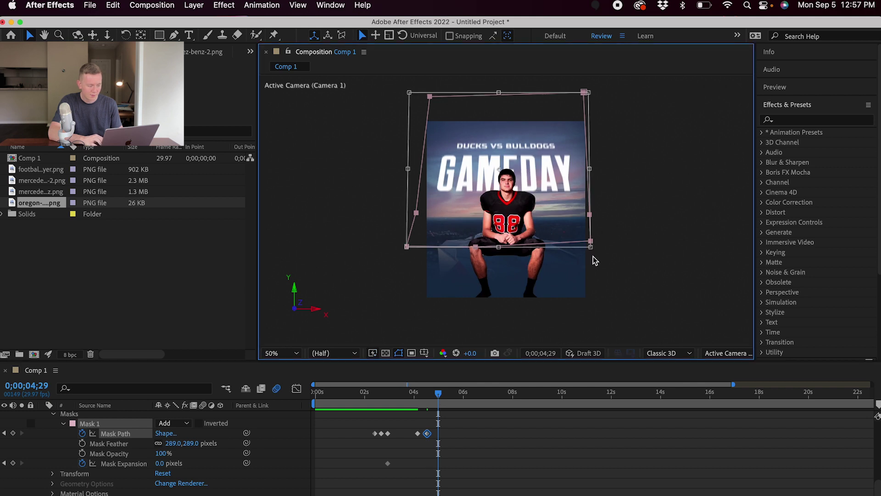
pyautogui.click(131, 464)
pyautogui.moveTo(592, 243); pyautogui.dragTo(603, 324)
pyautogui.moveTo(408, 246); pyautogui.dragTo(402, 317)
pyautogui.moveTo(476, 248); pyautogui.dragTo(478, 319)
pyautogui.moveTo(441, 397); pyautogui.dragTo(410, 414)
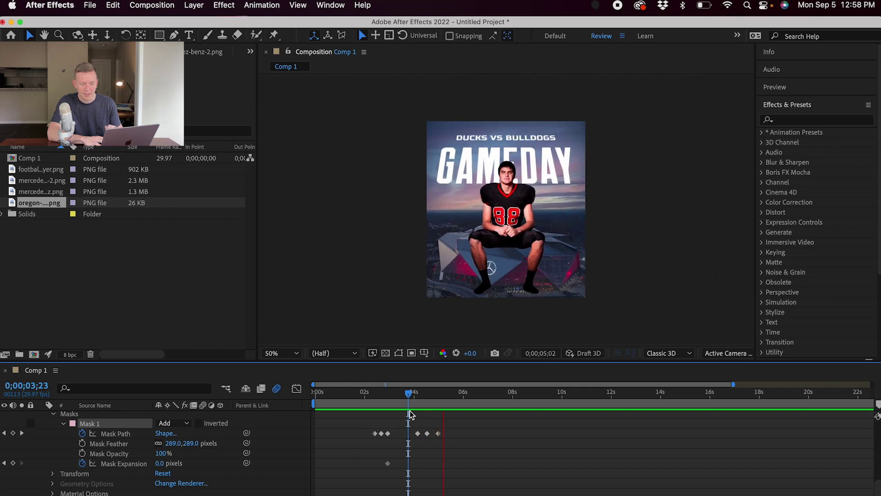
pyautogui.press('space')
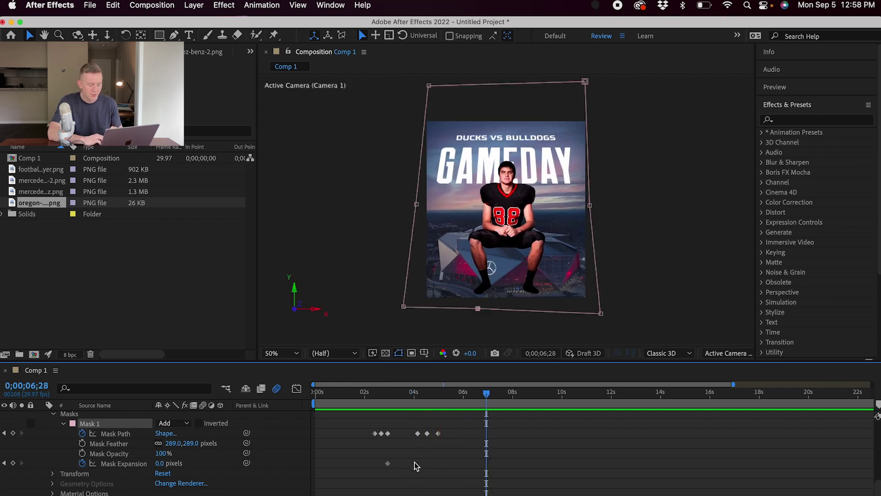
# - Split the gameday and ducks vs bulldogs text layers at 0;00;04;01 and delete the parts after the split
pyautogui.scroll(3, 415, 466)
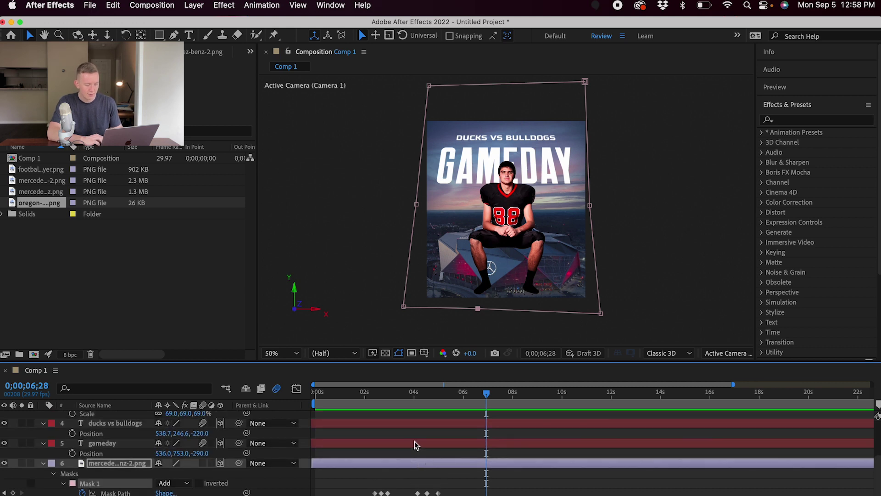
pyautogui.click(415, 445)
pyautogui.moveTo(490, 395); pyautogui.dragTo(415, 423)
pyautogui.keyDown('shift'); pyautogui.click(416, 425); pyautogui.keyUp('shift')
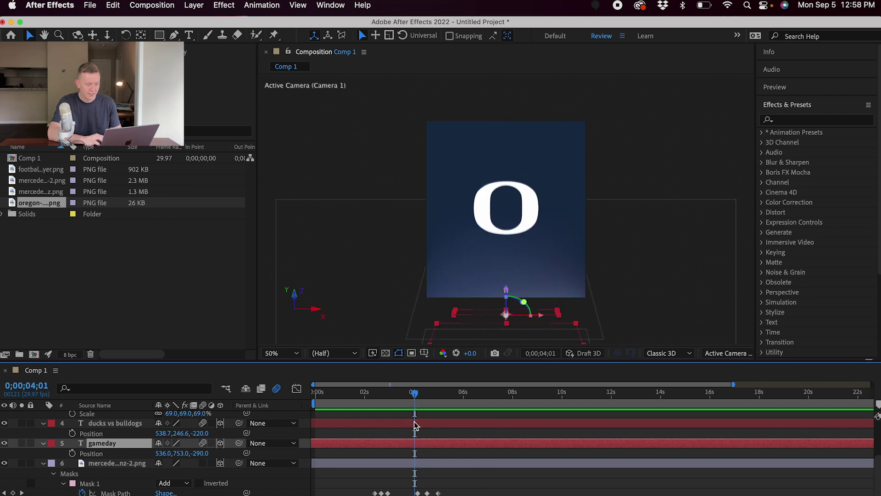
pyautogui.press('super+shift+d')
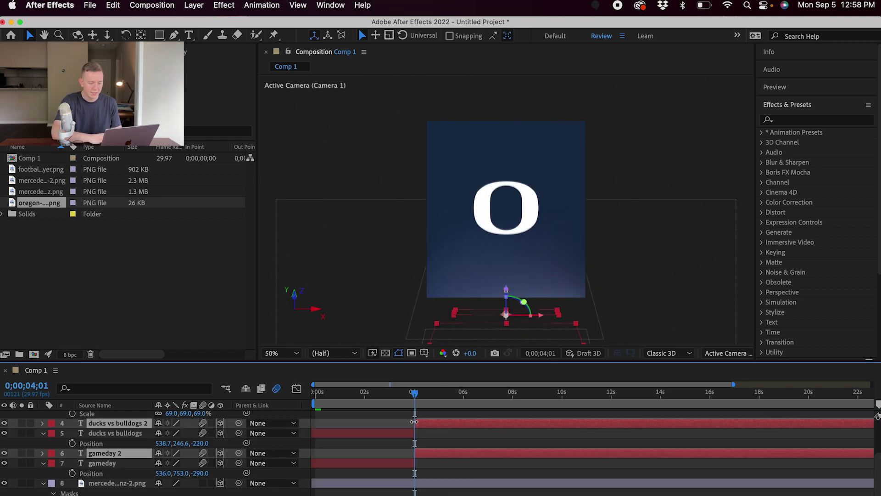
pyautogui.press('Delete')
# - Set the work area to end at about 0;00;06;13 and preview the animation from the start
pyautogui.moveTo(415, 393); pyautogui.dragTo(475, 399)
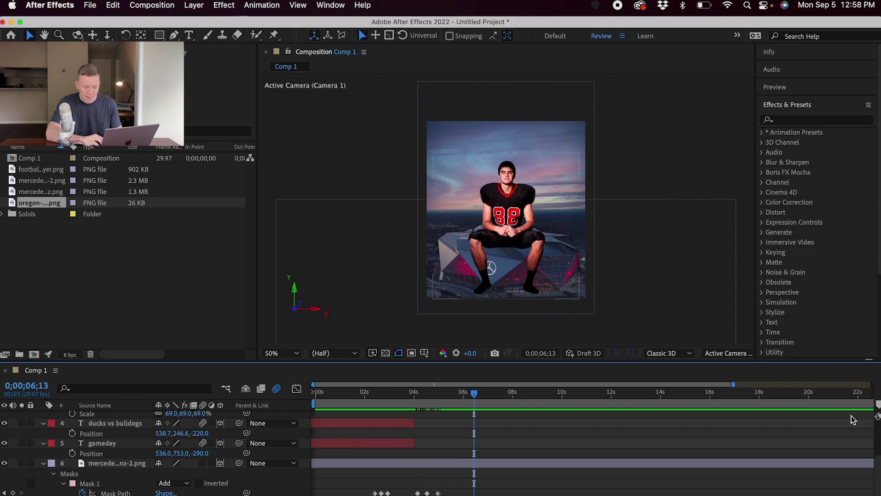
pyautogui.press('-')
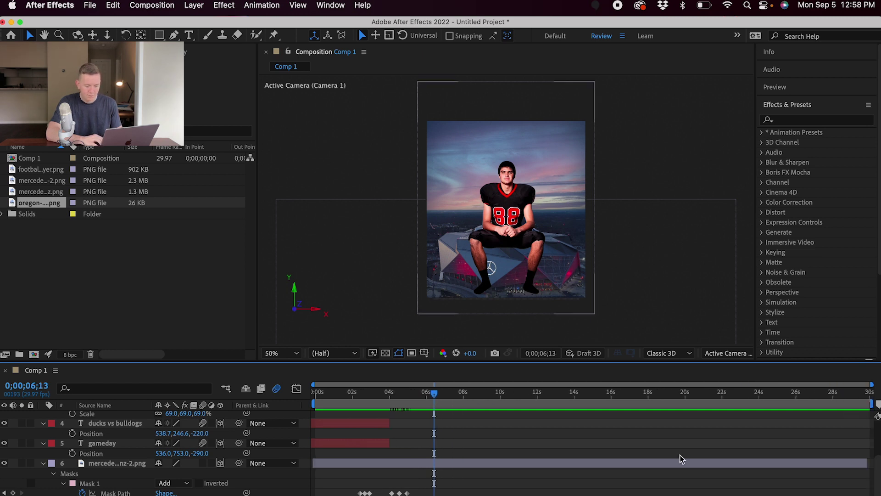
pyautogui.moveTo(872, 404); pyautogui.dragTo(437, 440)
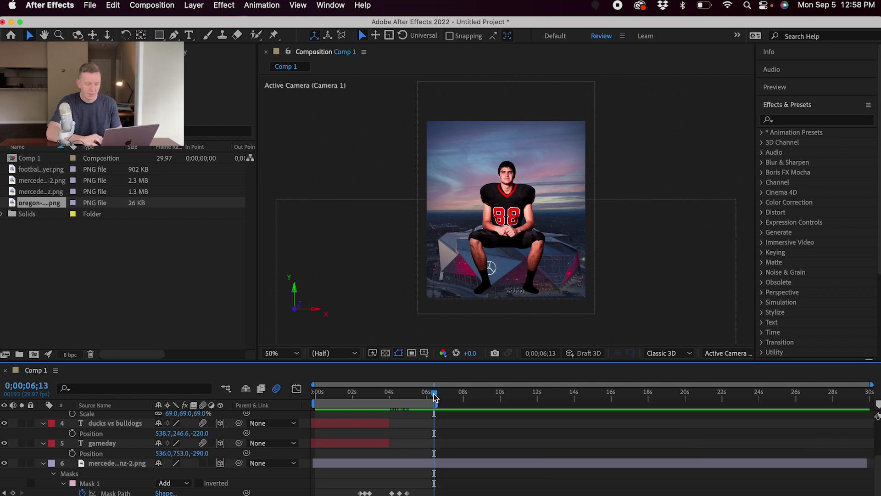
pyautogui.click(313, 393)
pyautogui.press('space')
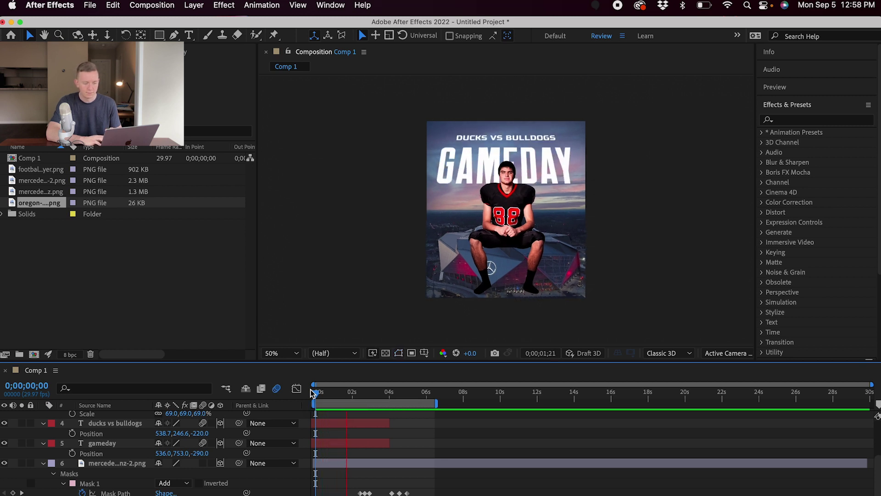